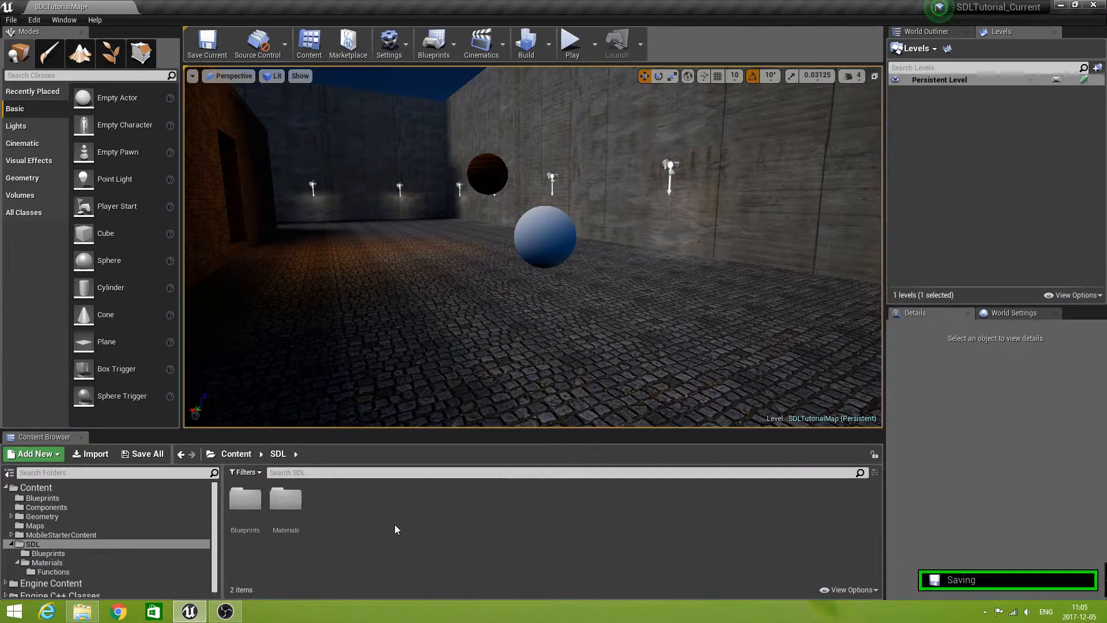
Open the SDLBlobShadowComponent blueprint and locate the radius division nodes feeding Make Vector in its event graph
double_click(247, 500)
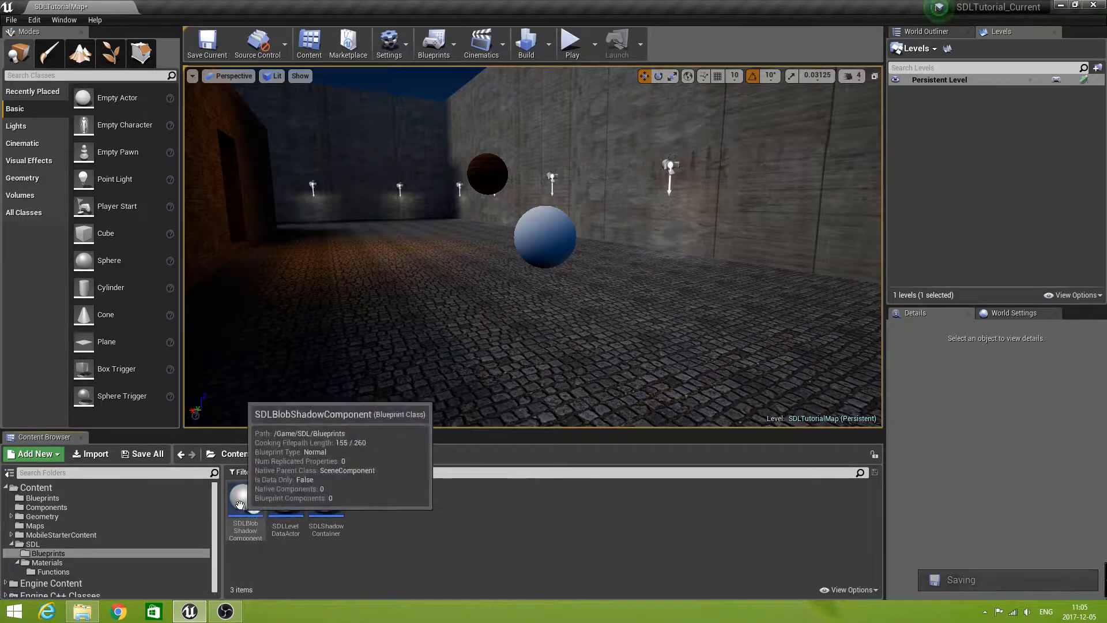
double_click(243, 500)
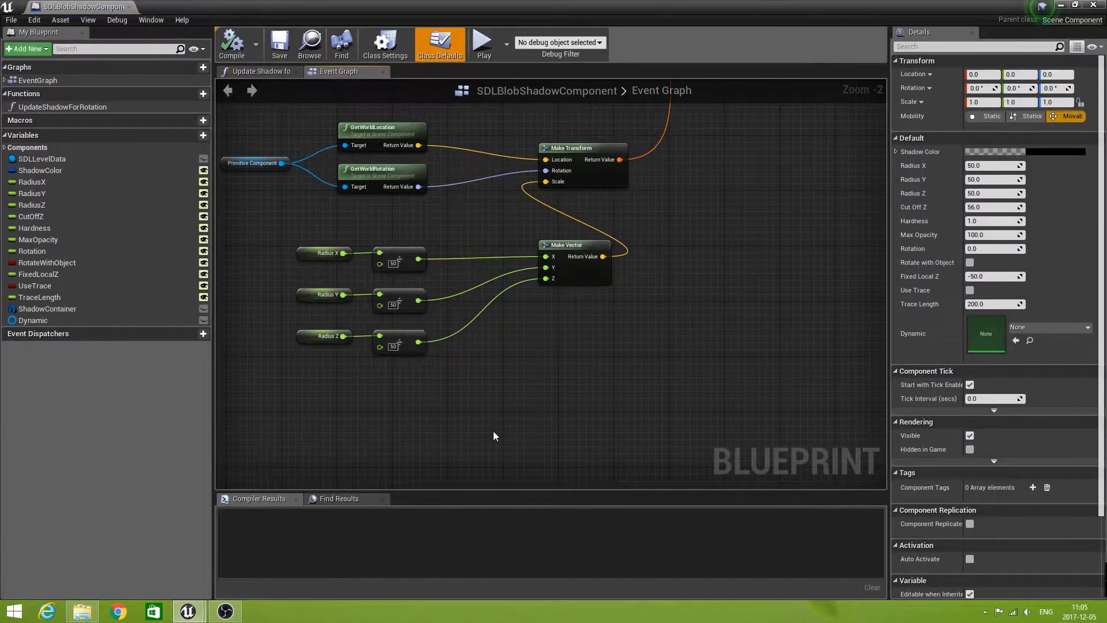
scroll(493, 431, "down", 4)
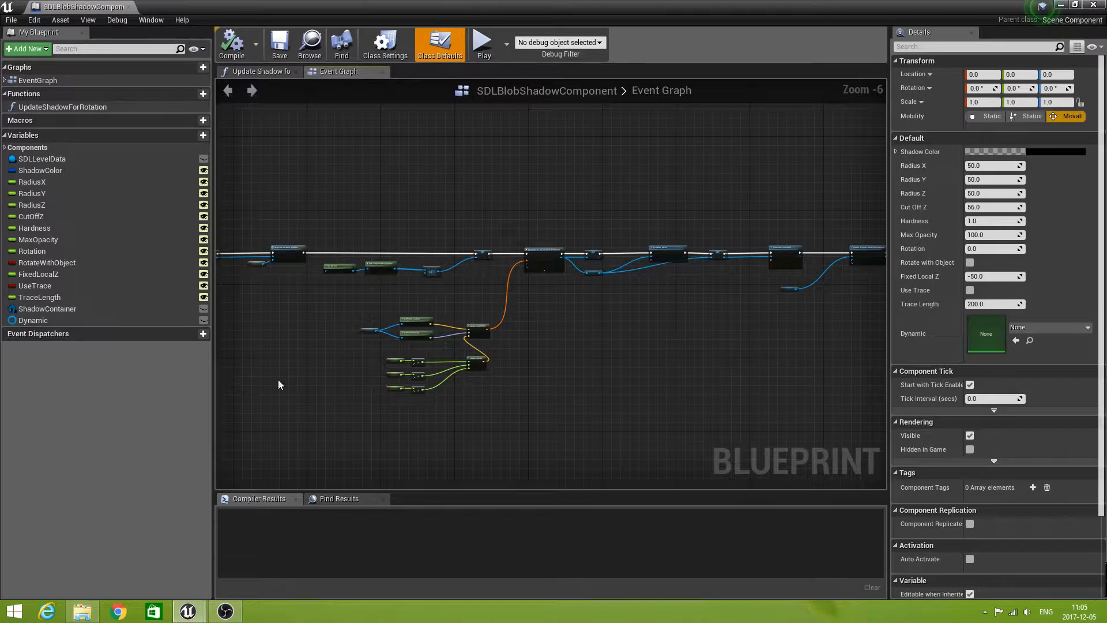
right_click_drag(278, 385, 545, 383)
scroll(389, 363, "up", 3)
right_click_drag(309, 304, 392, 346)
scroll(423, 346, "down", 1)
right_click_drag(658, 378, 407, 333)
right_click_drag(644, 374, 440, 332)
right_click_drag(659, 428, 513, 405)
scroll(514, 405, "up", 2)
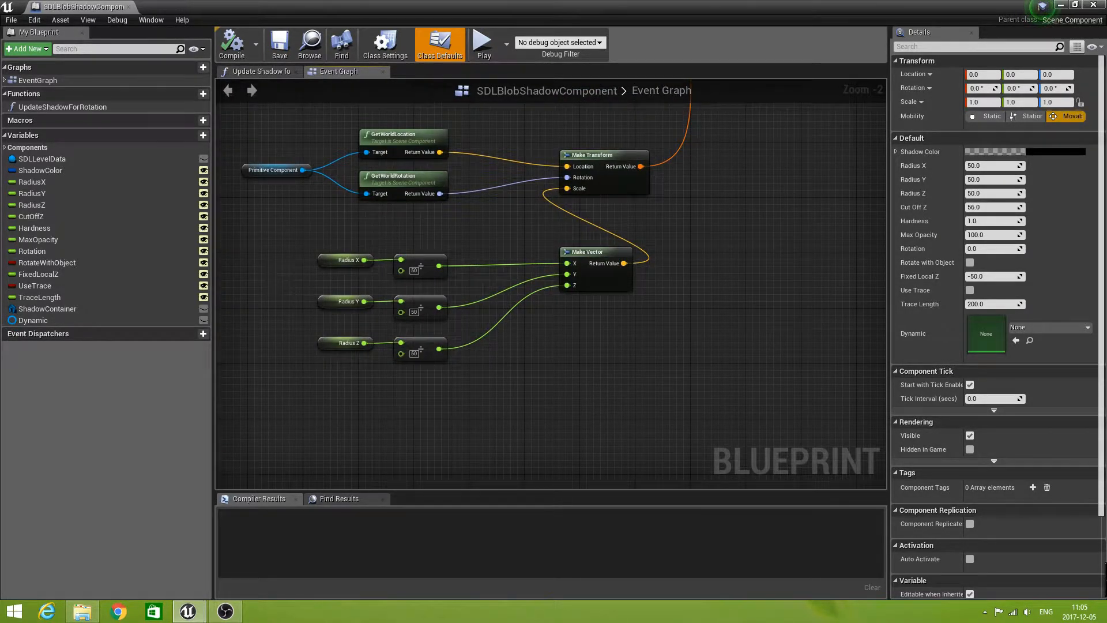
Break the links from the Radius X and Radius Y variables to their division nodes
right_click_drag(455, 292, 492, 275)
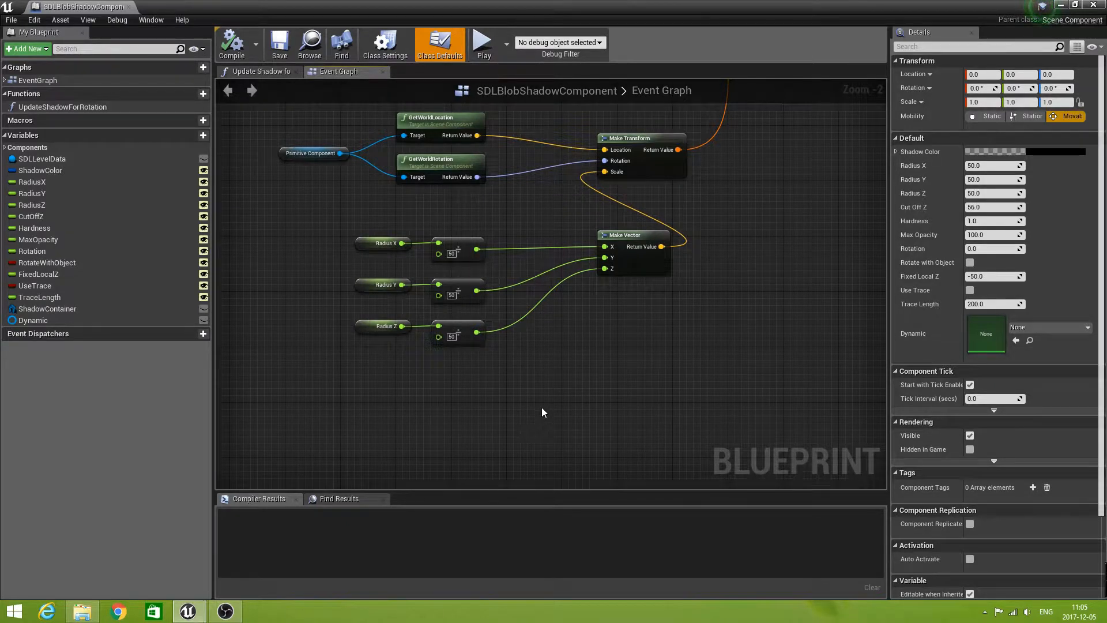
right_click_drag(343, 391, 394, 422)
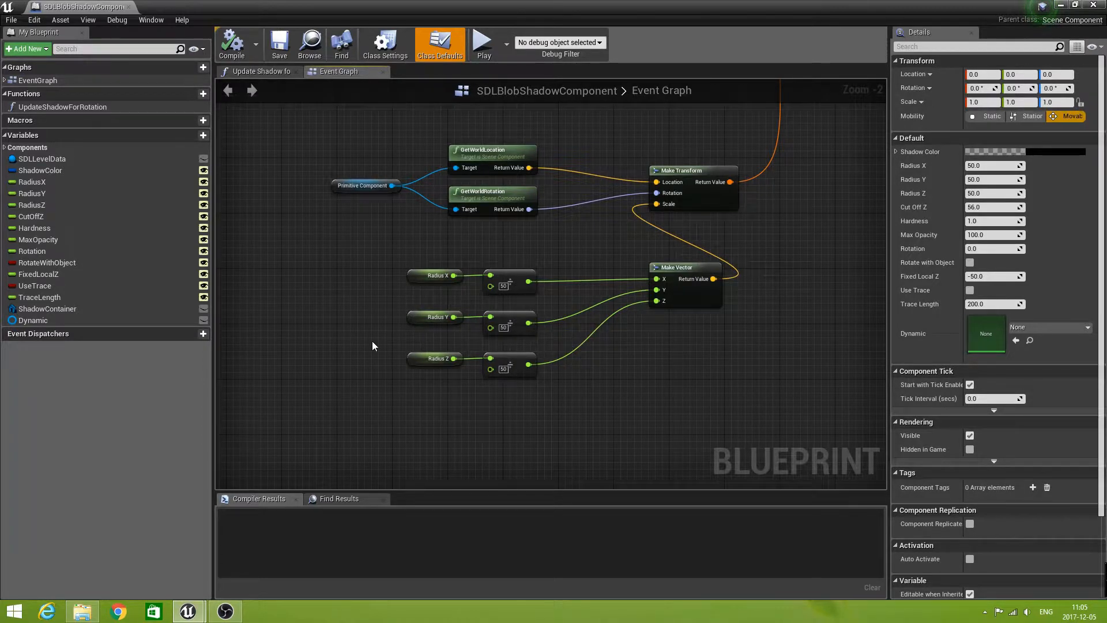
right_click_drag(369, 363, 371, 372)
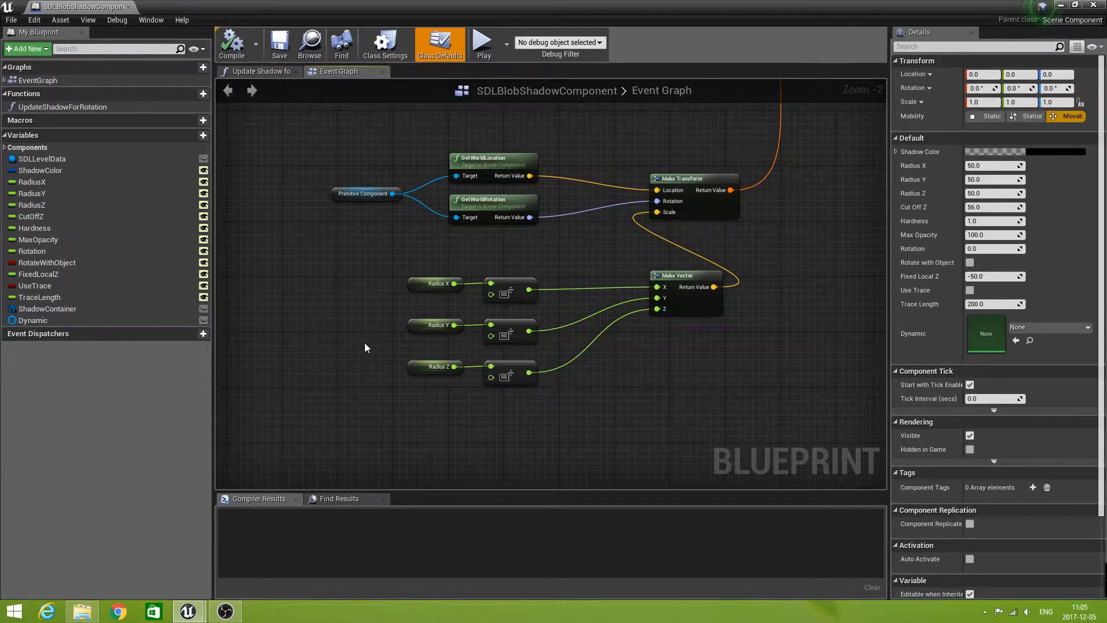
right_click_drag(381, 354, 388, 339)
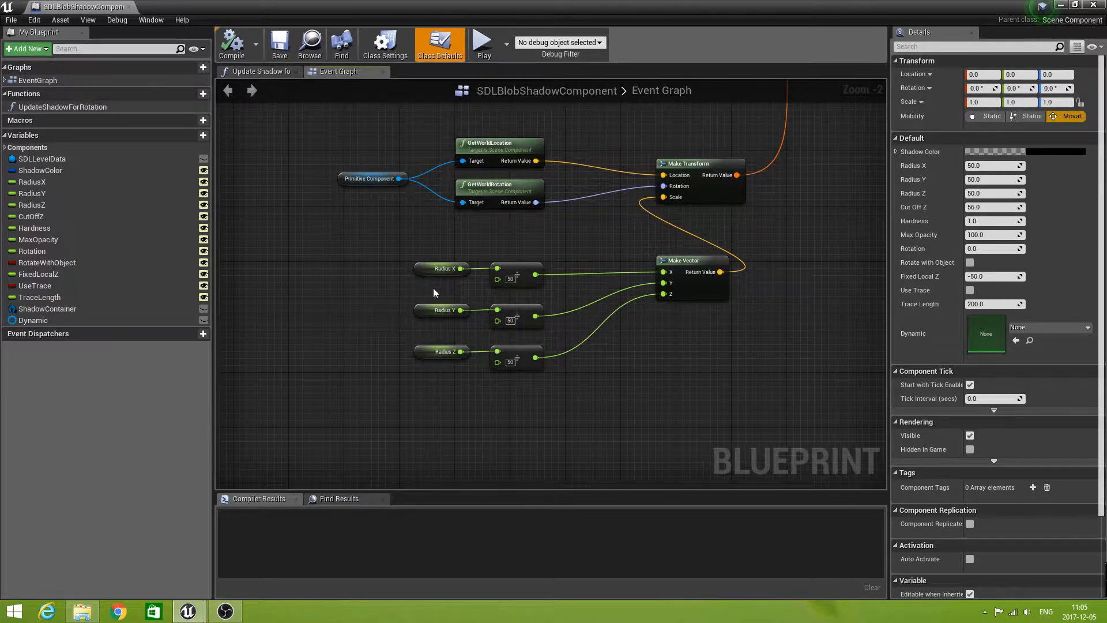
right_click(496, 269)
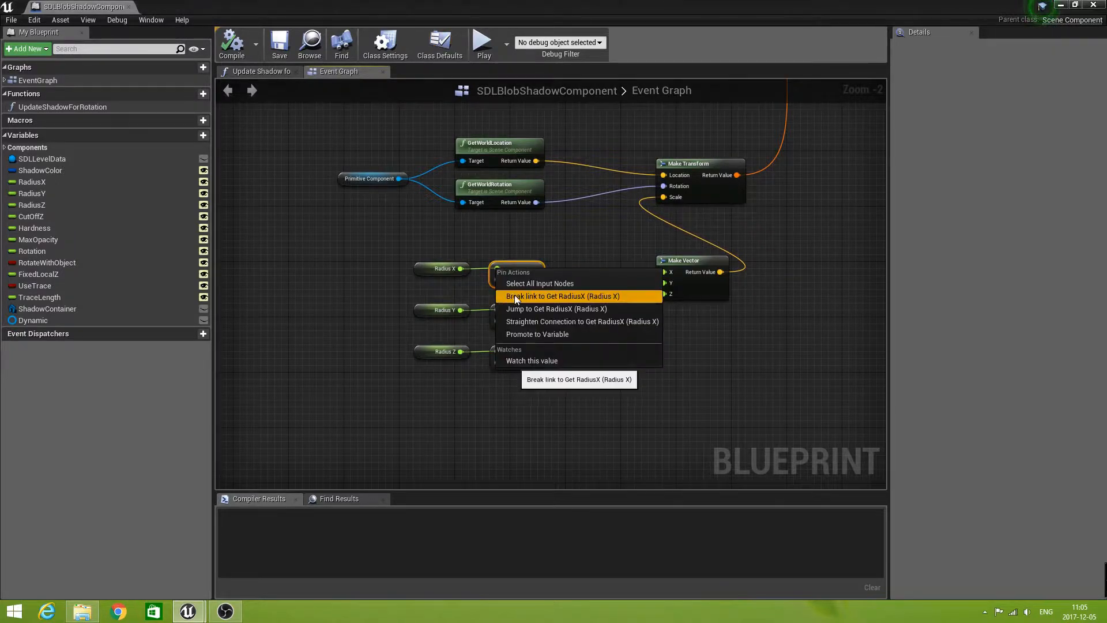
left_click(517, 296)
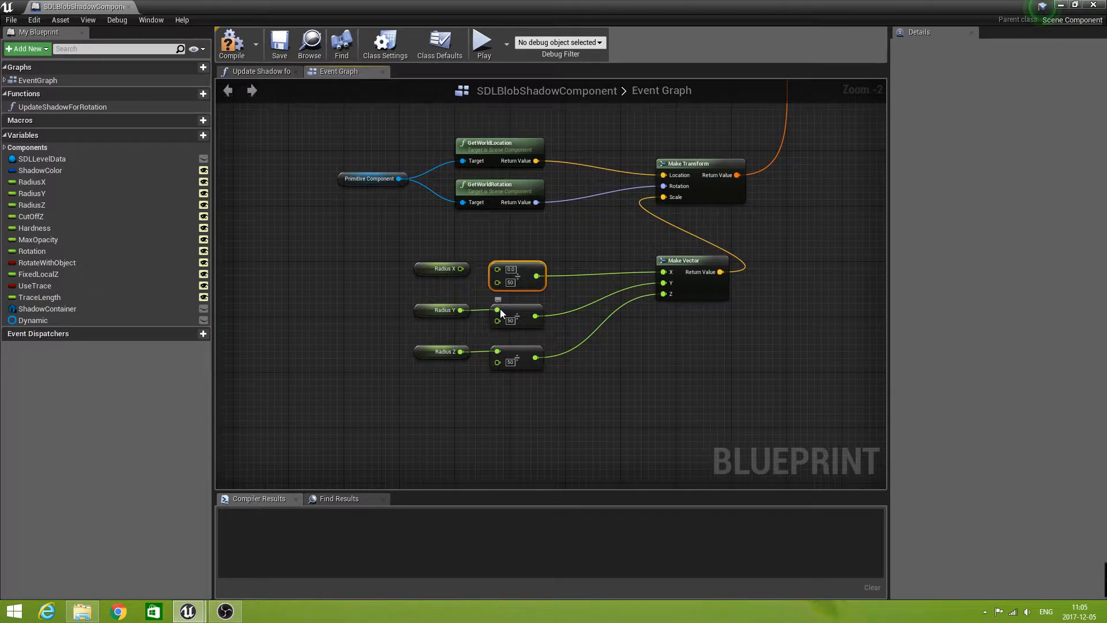
right_click_drag(500, 309, 497, 312)
right_click(496, 314)
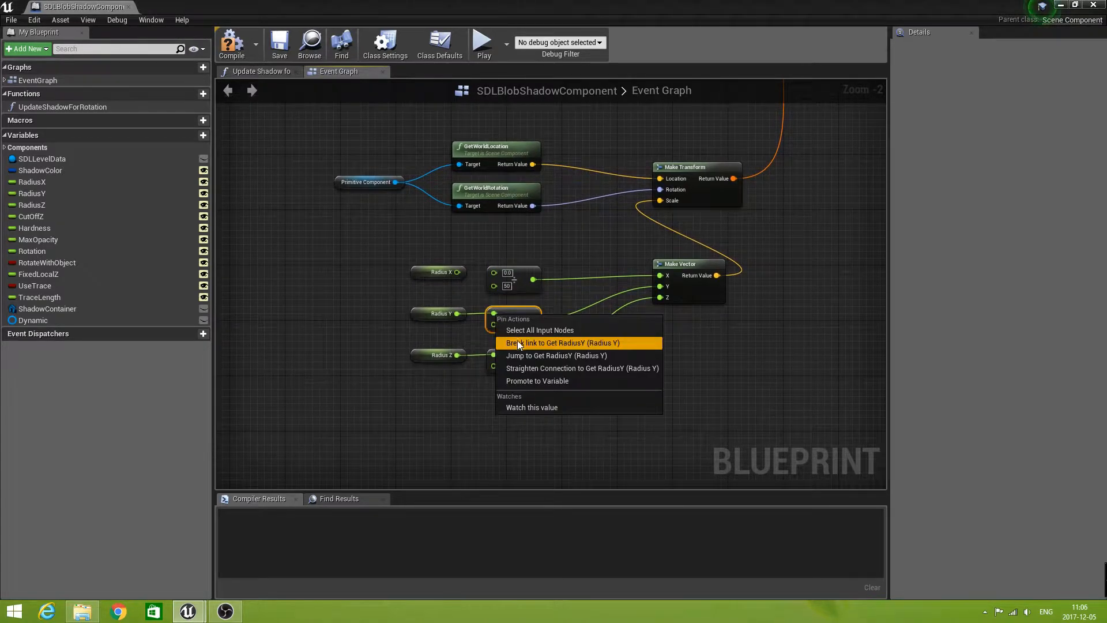
left_click(519, 343)
Shift the Radius X and Radius Y nodes away from the divisions and feed Radius X into a new Max (float) node
mouse_move(390, 268)
right_mouse_down()
mouse_move(406, 281)
mouse_move(402, 260)
right_mouse_up()
left_click_drag(395, 243, 453, 315)
left_click_drag(433, 261, 380, 278)
type("max")
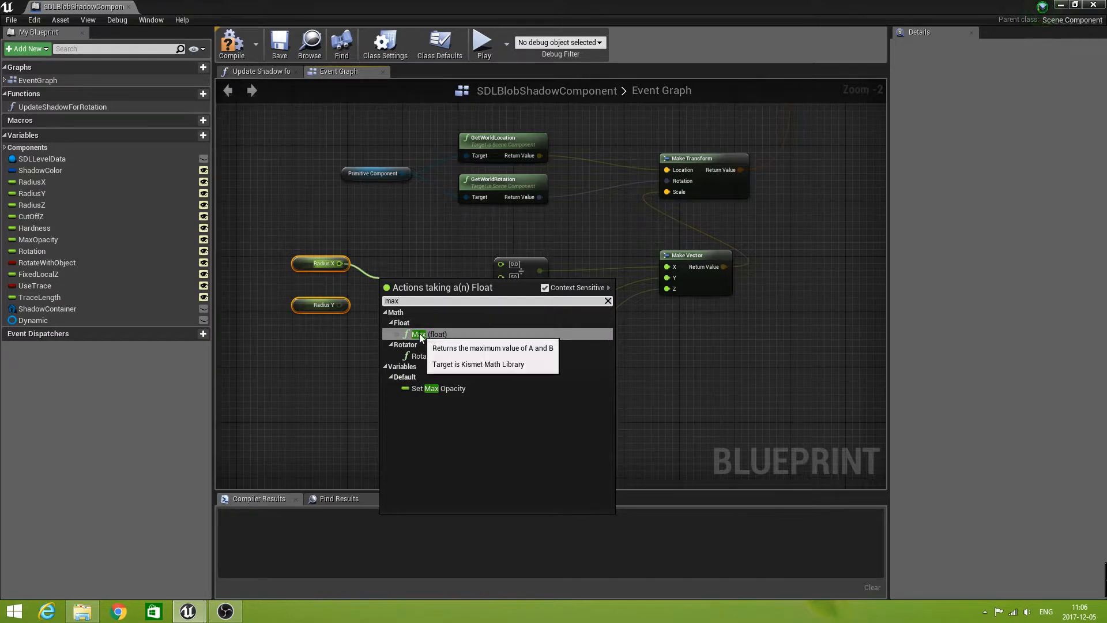
left_click(420, 331)
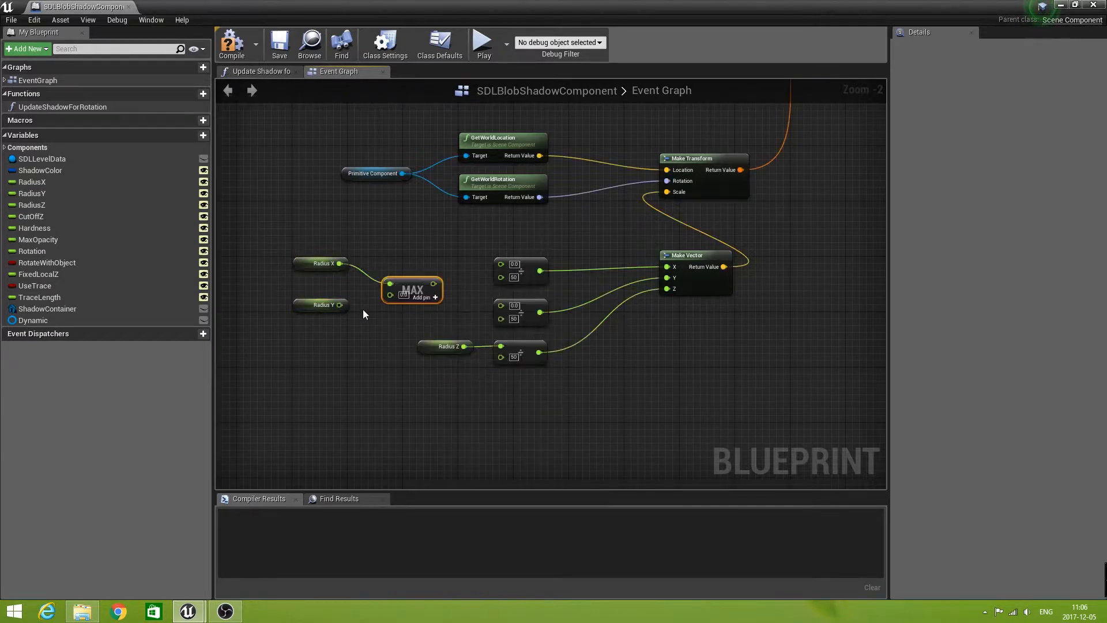
Wire Radius Y into the Max node and its output into the X and Y divisions, and compile and close the blueprint
left_click_drag(340, 305, 501, 265)
left_click_drag(434, 284, 500, 306)
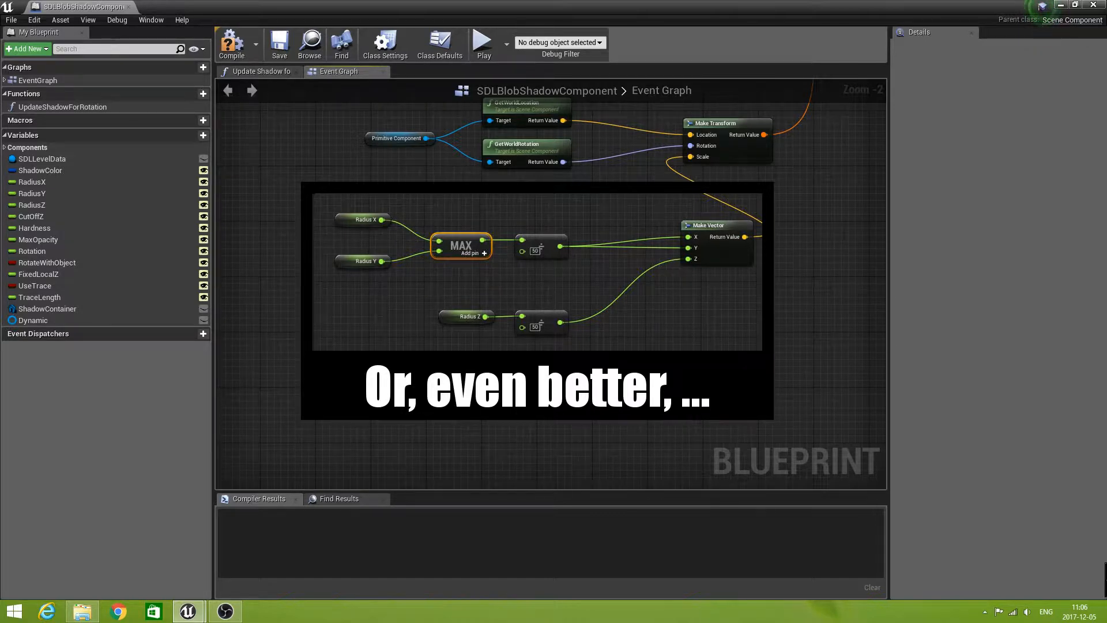
left_click(232, 46)
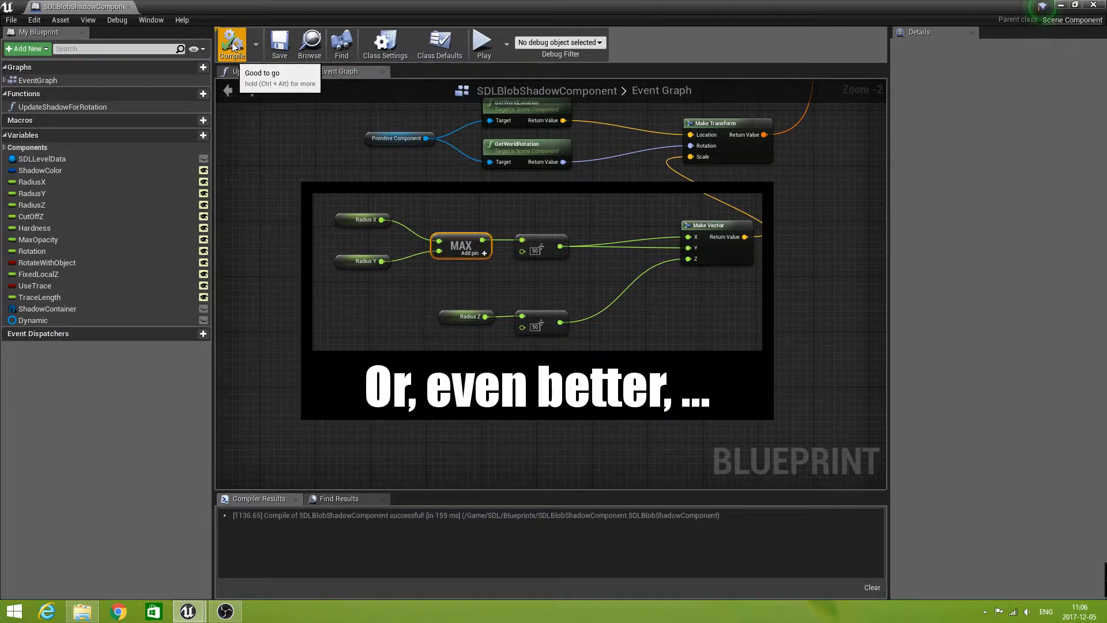
left_click(1093, 5)
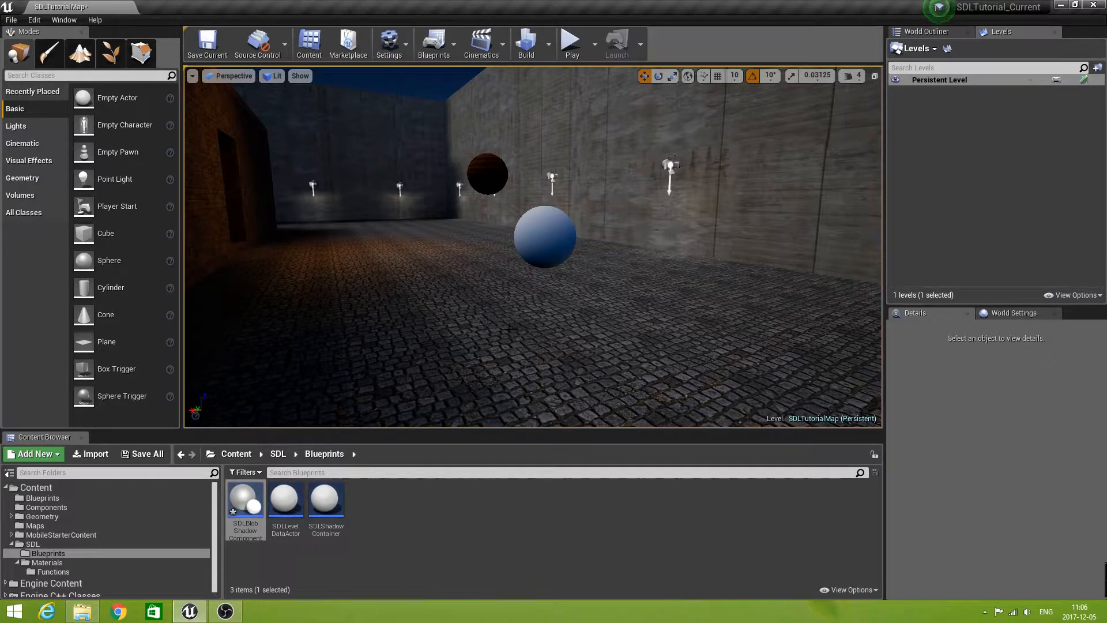
Play the level and examine the blue sphere's blob shadow where the cobblestone floor meets the white ramp
mouse_move(568, 325)
right_mouse_down()
mouse_move(592, 370)
mouse_move(605, 335)
mouse_move(537, 398)
mouse_move(520, 352)
mouse_move(563, 323)
right_mouse_up()
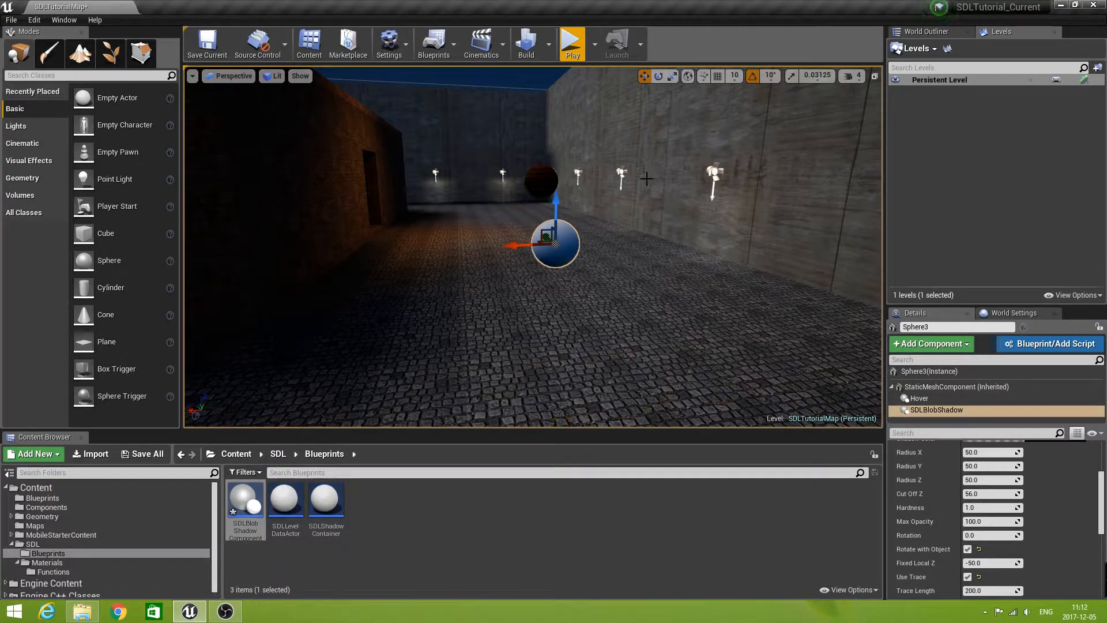
left_click(573, 45)
key("w")
left_click_drag(591, 85, 780, 158)
key("w")
key("w")
key("s")
key("a")
key("w")
key("a")
key("w")
key("d")
key("s")
key("a")
key("w")
key("s")
key("s")
key("d")
key("a")
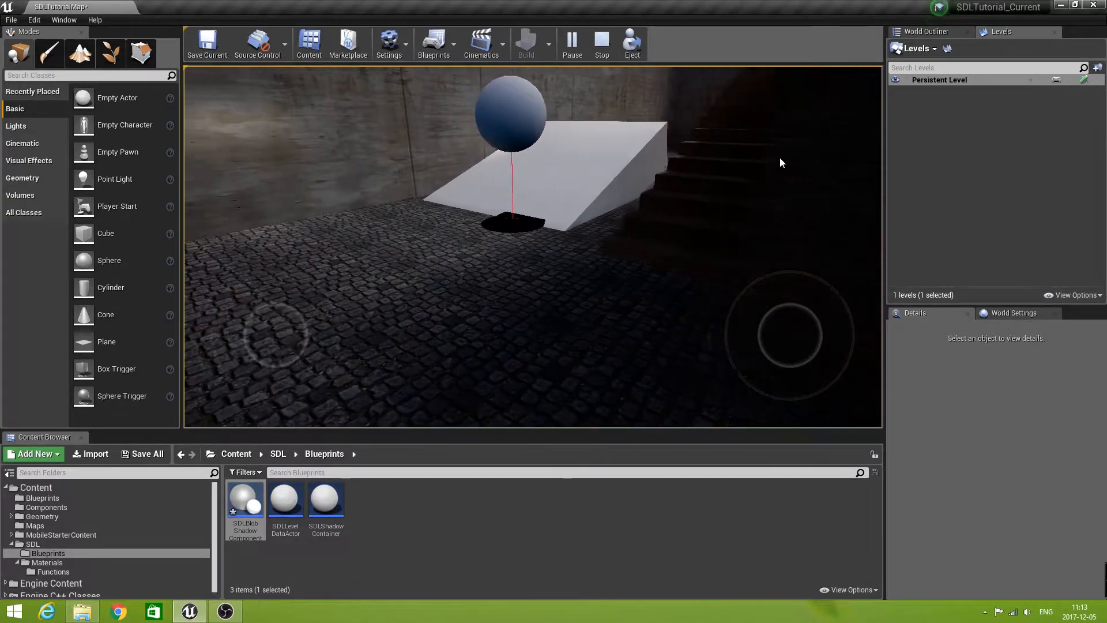
key("a")
key("w")
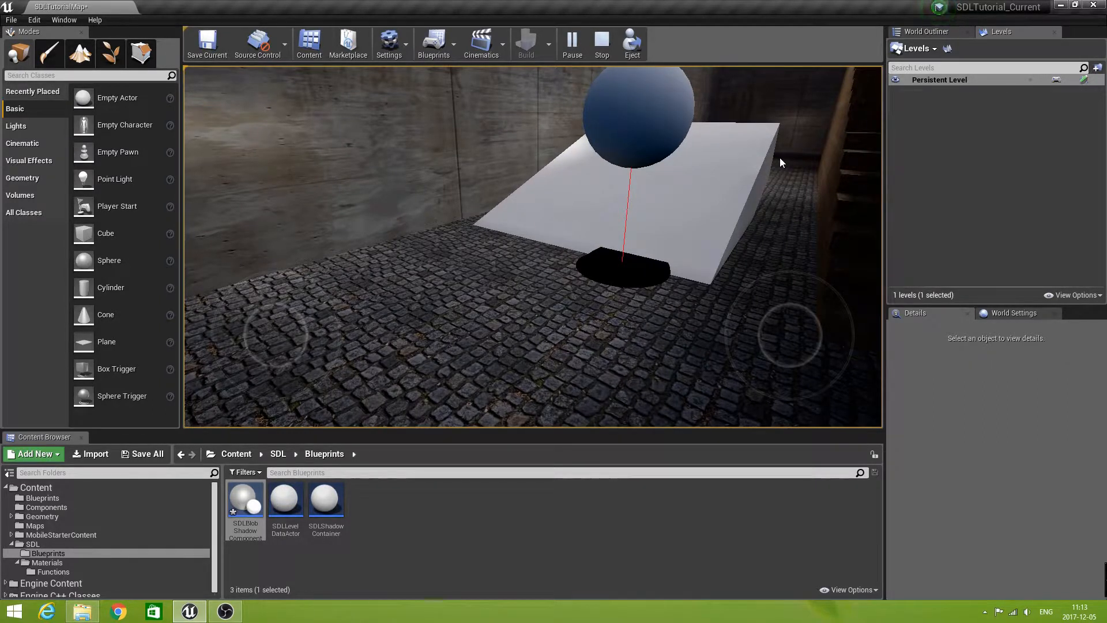
key("w")
key("a")
mouse_move(780, 157)
left_mouse_down()
mouse_move(768, 157)
mouse_move(773, 142)
left_mouse_up()
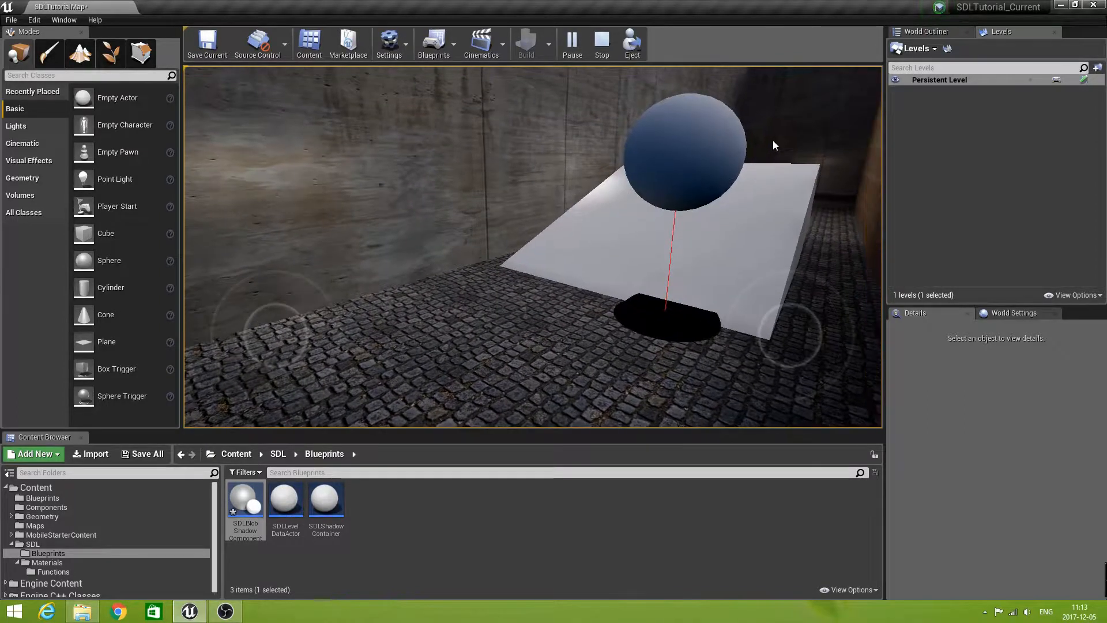
key("Escape")
Set Cut Off Z to 75 on the SDLBlobShadow component of the blue sphere (Sphere3)
right_click_drag(671, 198, 865, 198)
left_click(637, 232)
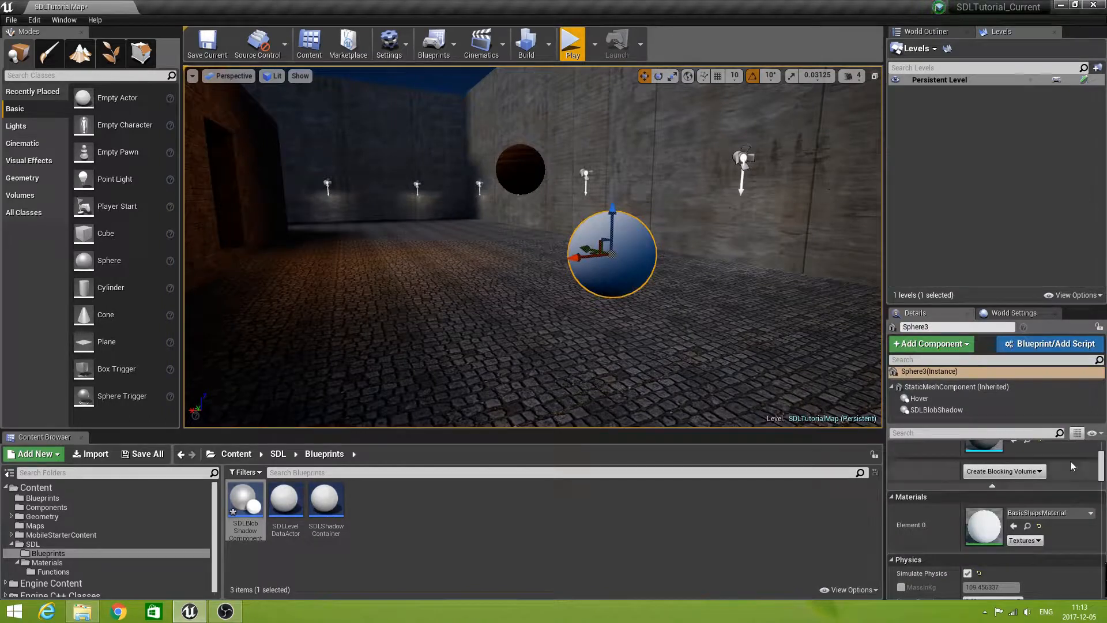
left_click(964, 411)
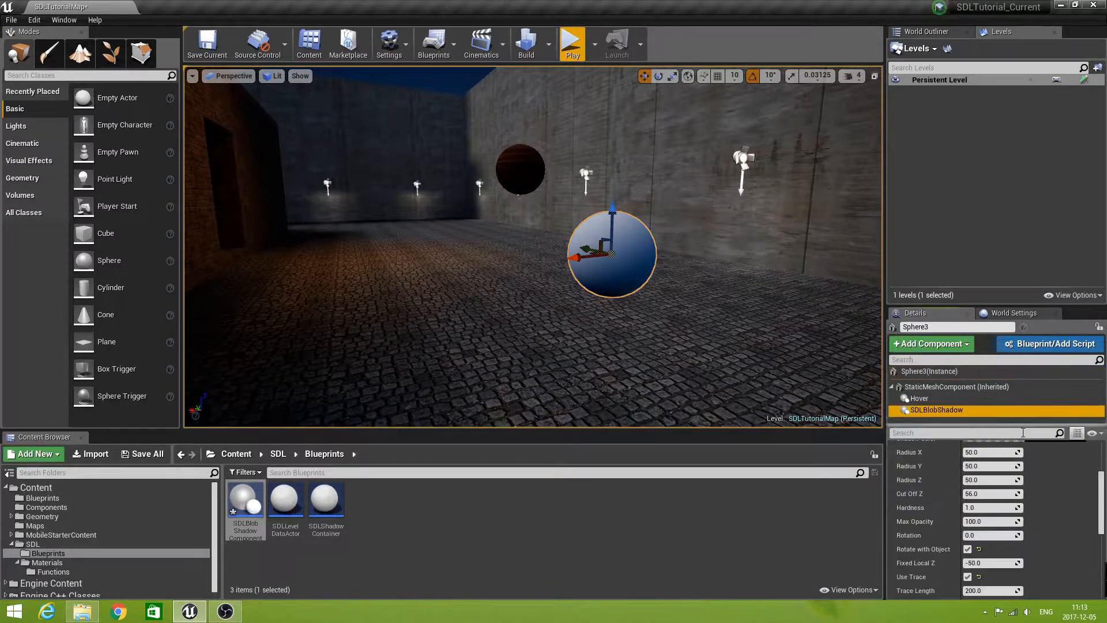
left_click(990, 495)
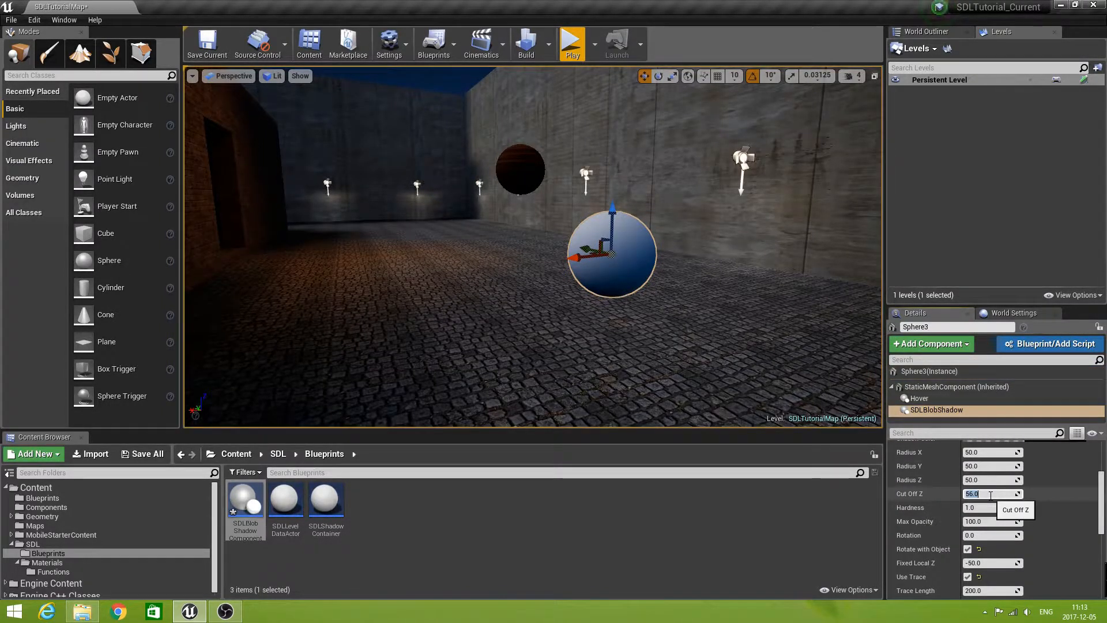
key("Return")
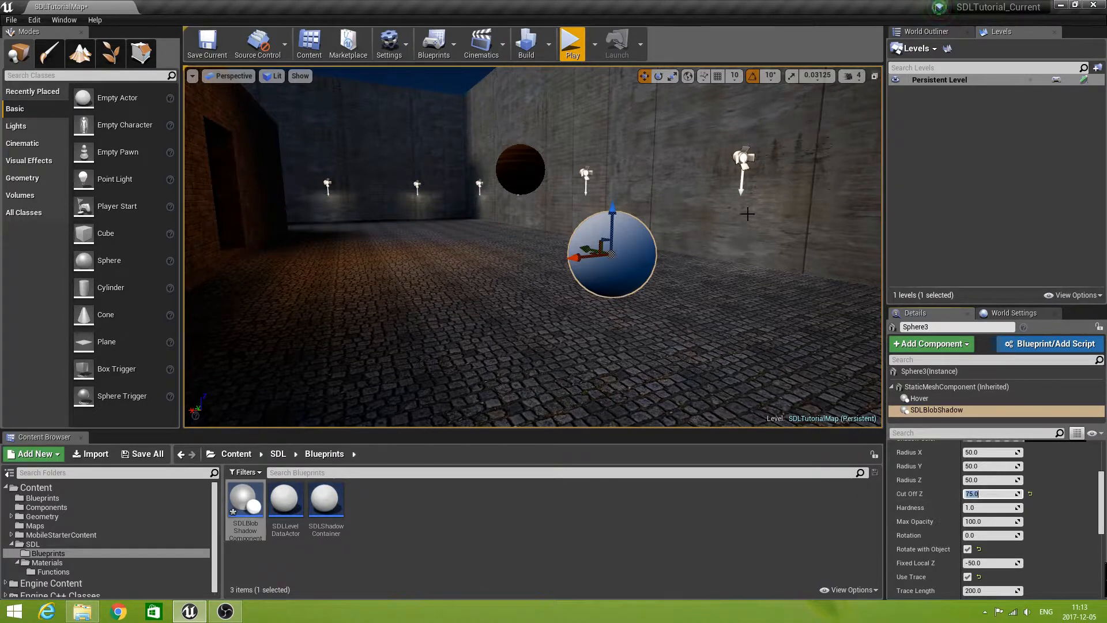
Play the level again and check from several angles how the blue sphere's shadow falls across the ramp edge with the new cut-off
left_click(571, 46)
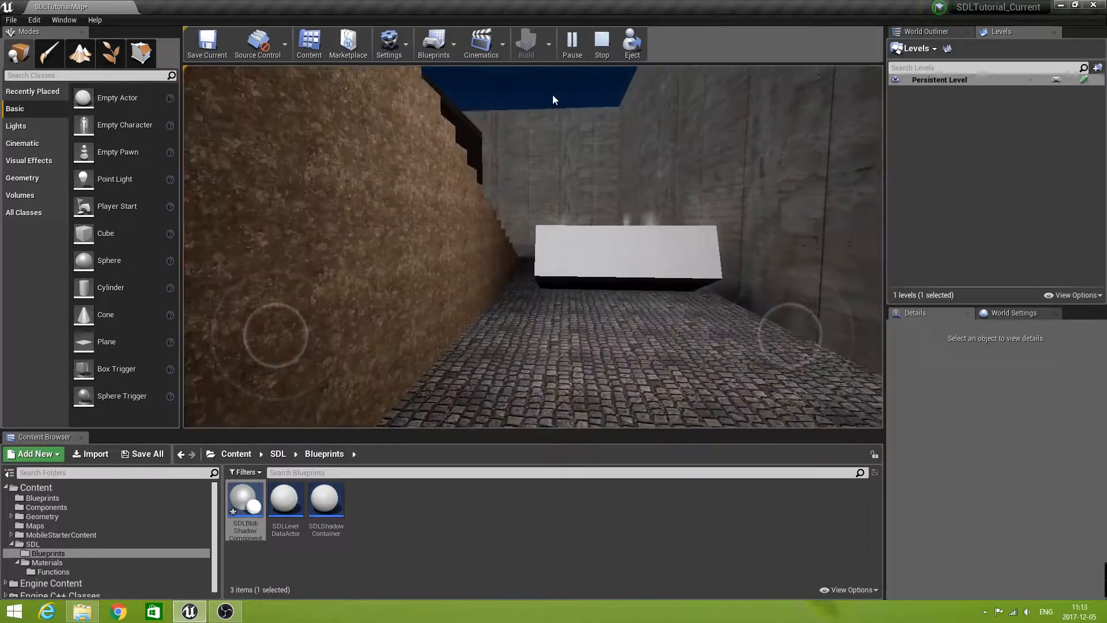
key("w")
left_click_drag(549, 92, 857, 157)
key("s")
key("w")
key("s")
key("a")
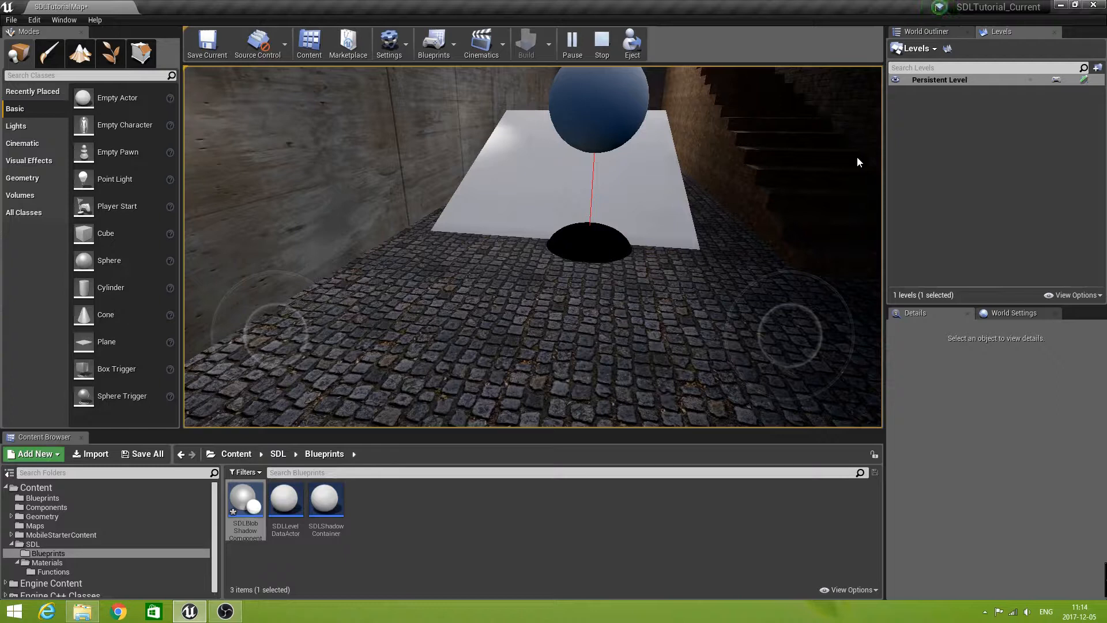
left_click_drag(857, 157, 881, 125)
key("d")
key("d")
key("w")
key("a")
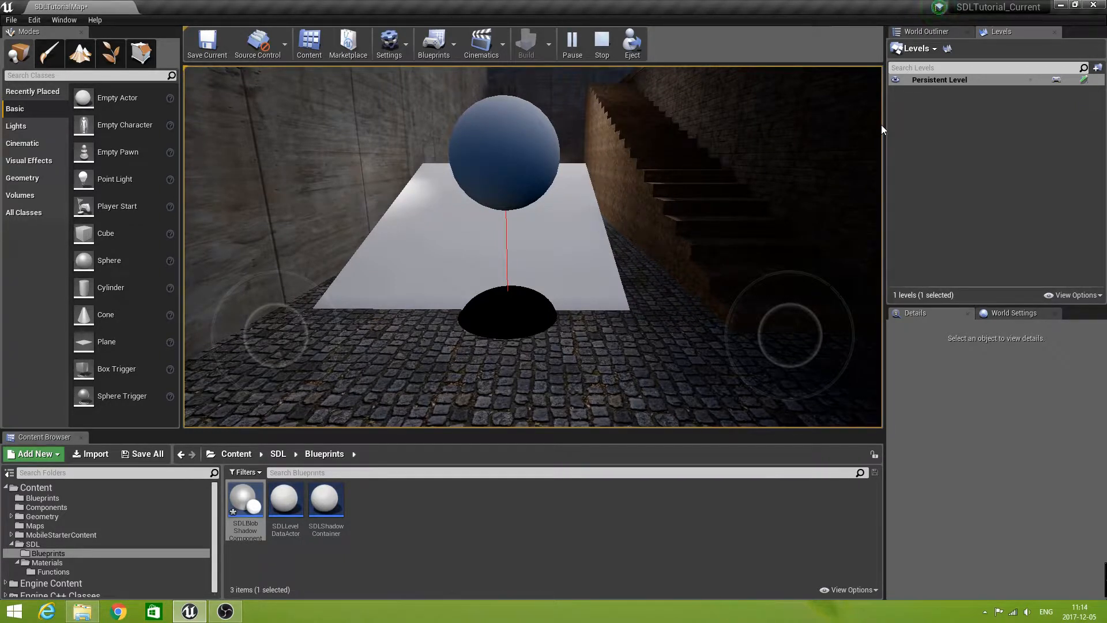
key("d")
left_click_drag(881, 124, 843, 136)
key("a")
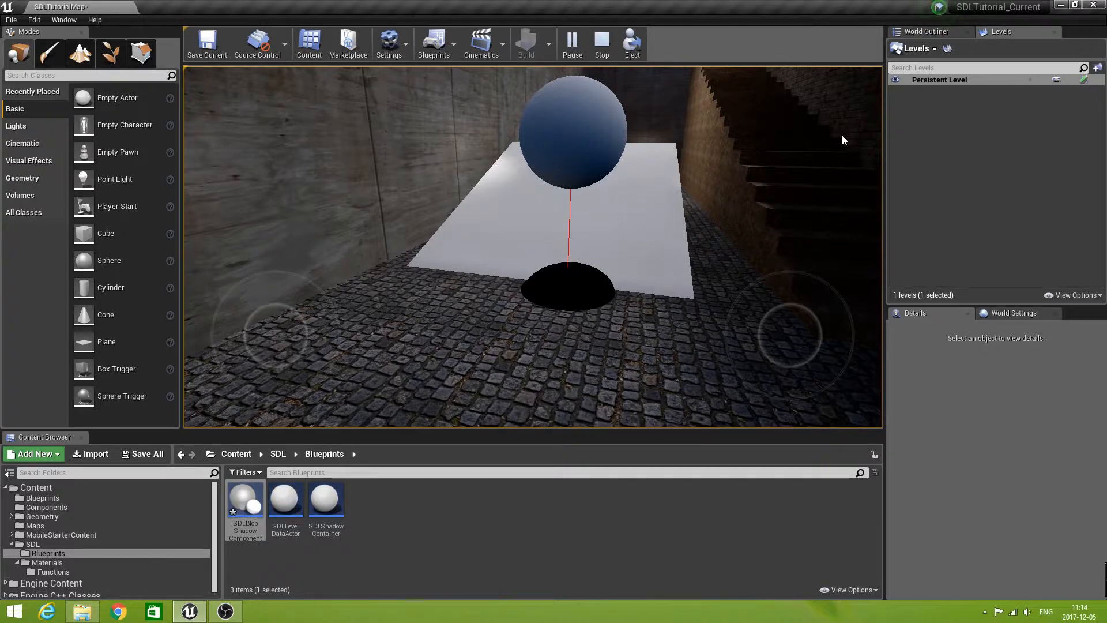
key("d")
left_click_drag(842, 135, 762, 152)
key("d")
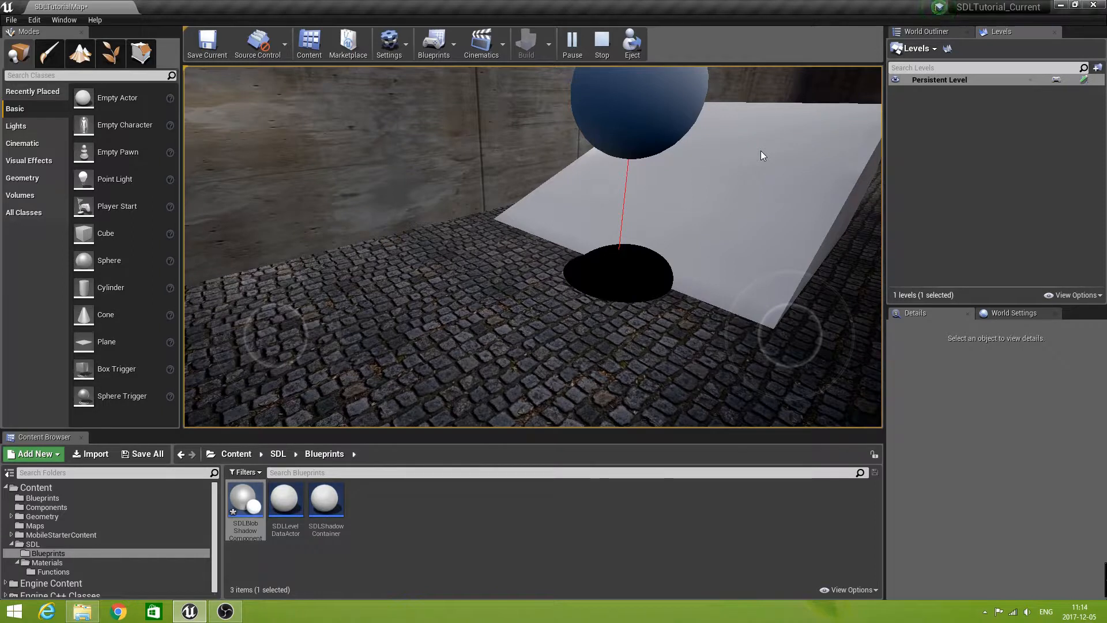
left_click_drag(761, 152, 815, 120)
key("s")
key("a")
key("s")
key("a")
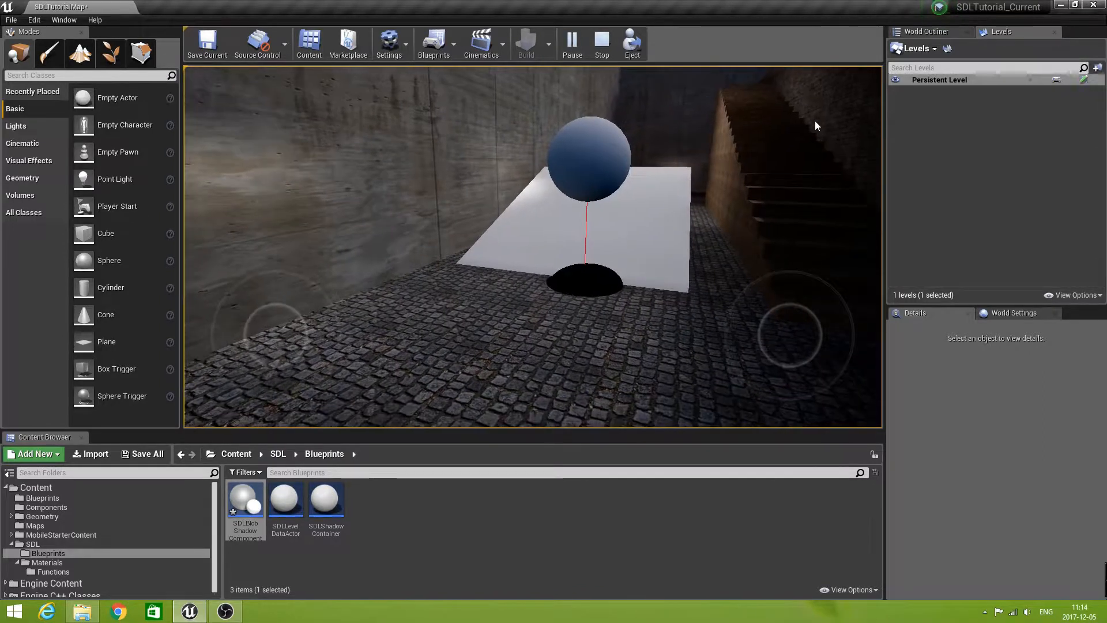
key("w")
key("d")
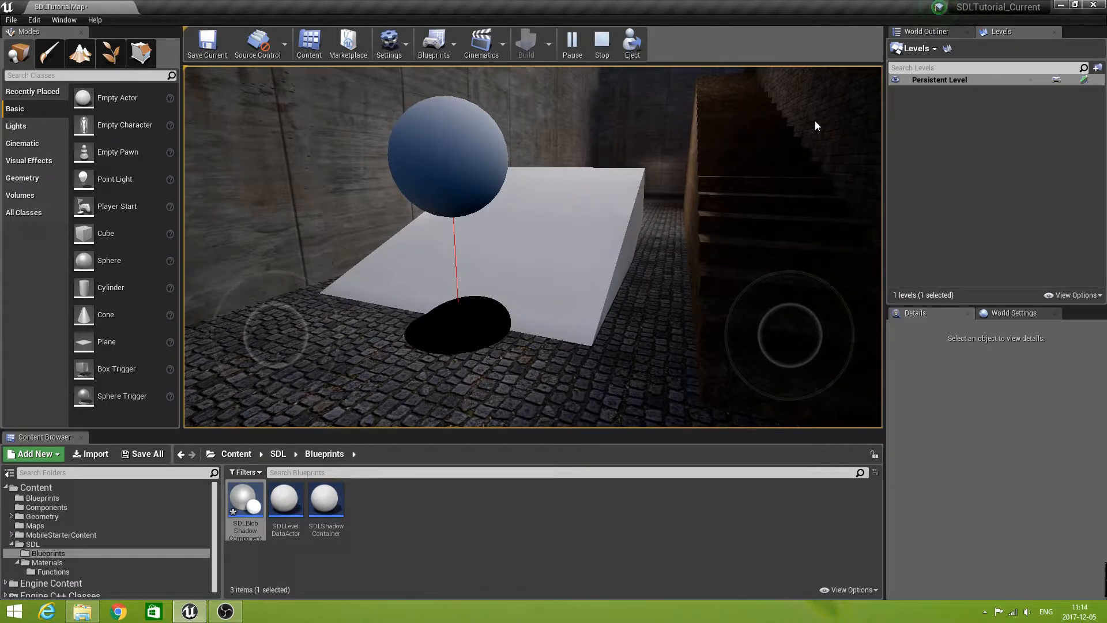
left_click_drag(815, 121, 808, 128)
key("s")
key("a")
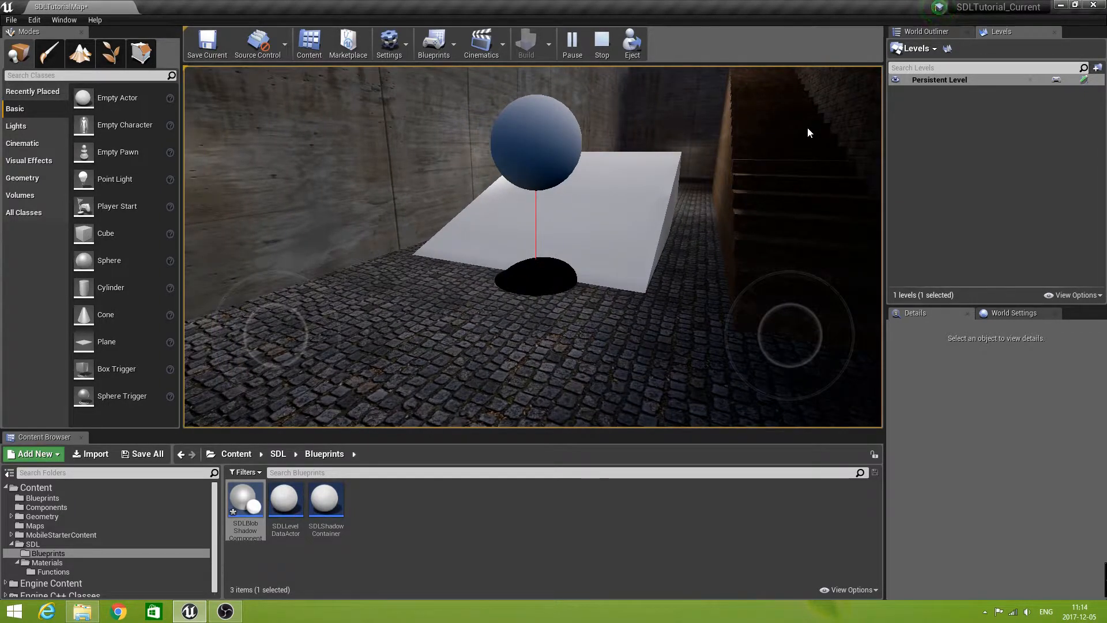
left_click_drag(807, 128, 783, 127)
key("Escape")
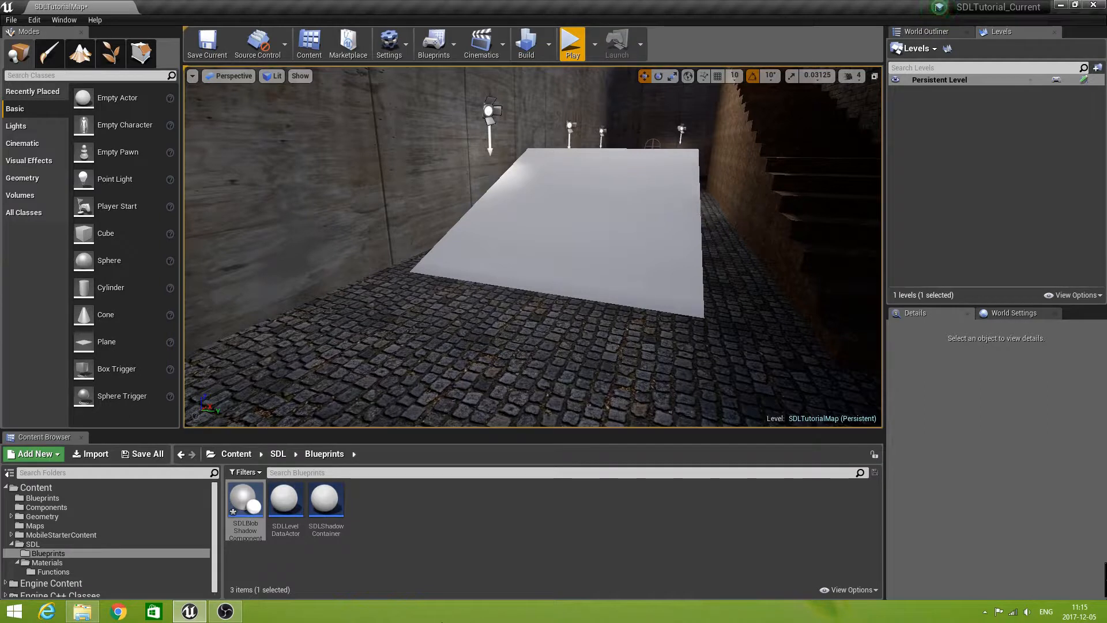
Select the cobblestone floor cube and open the Materials folder inside SDL
left_click(519, 346)
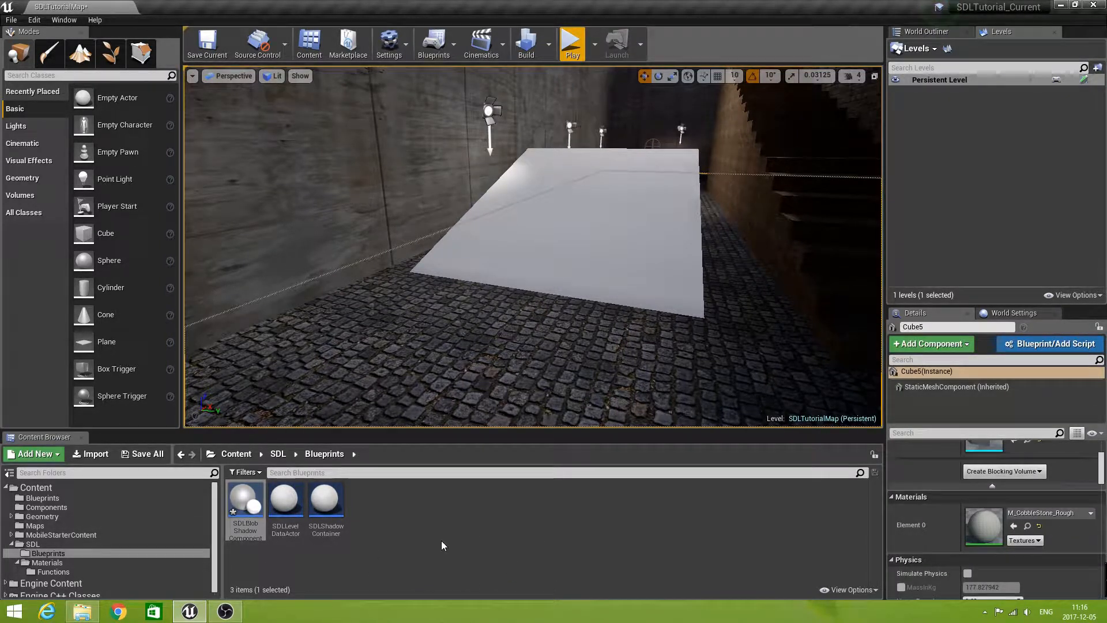
left_click(280, 454)
double_click(287, 500)
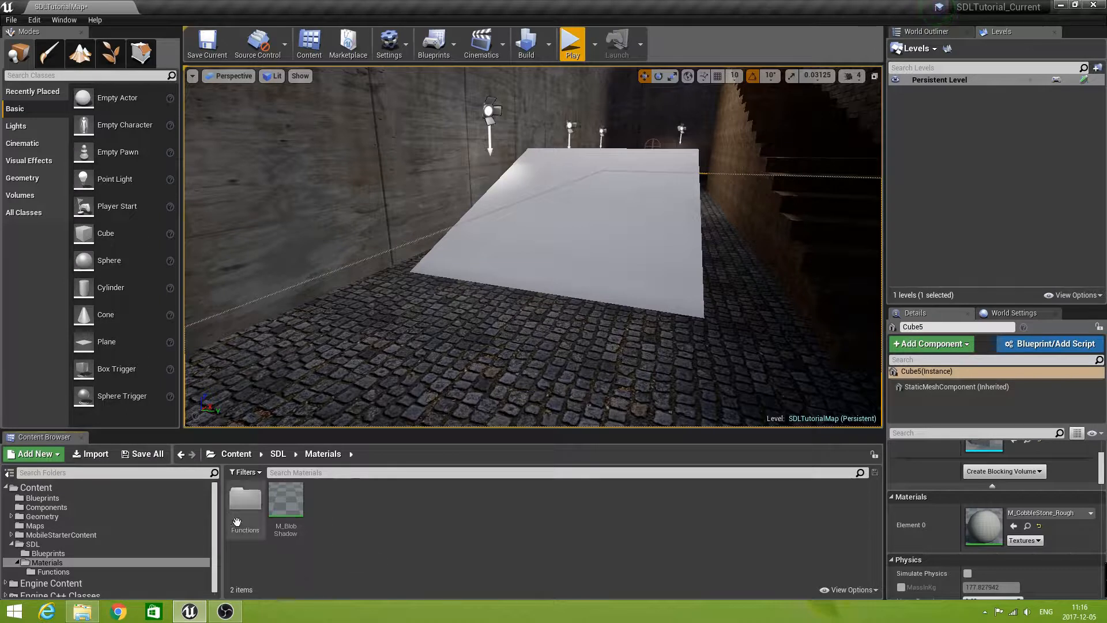
Duplicate the MF_EllipsoidMask material function in the Functions folder and name the copy MF_EllipsoidMaskSimple
double_click(245, 500)
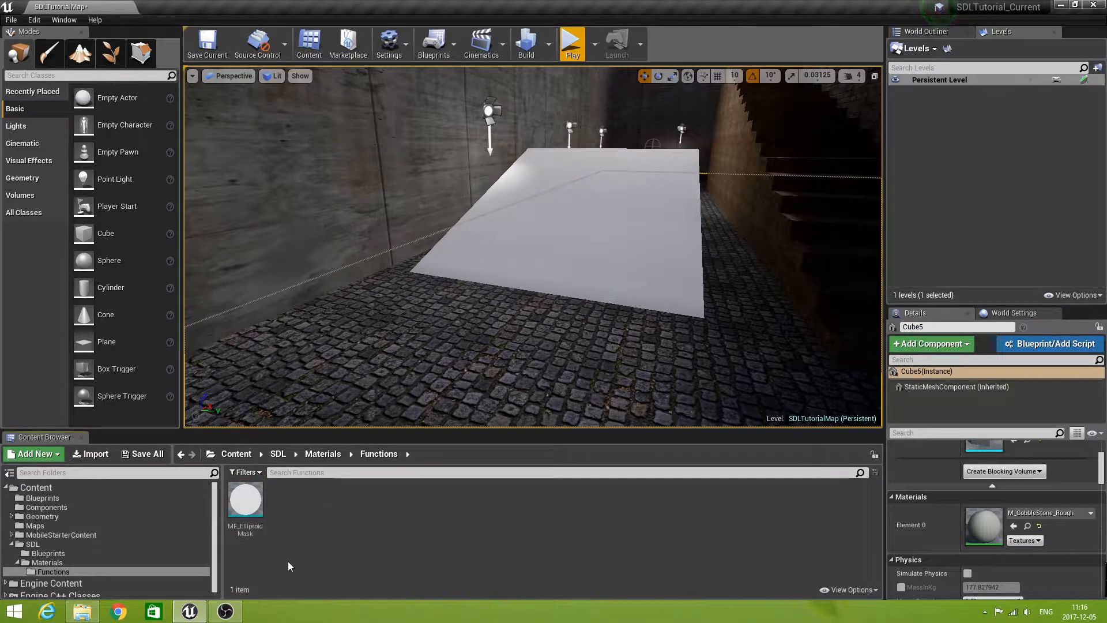
left_click(253, 506)
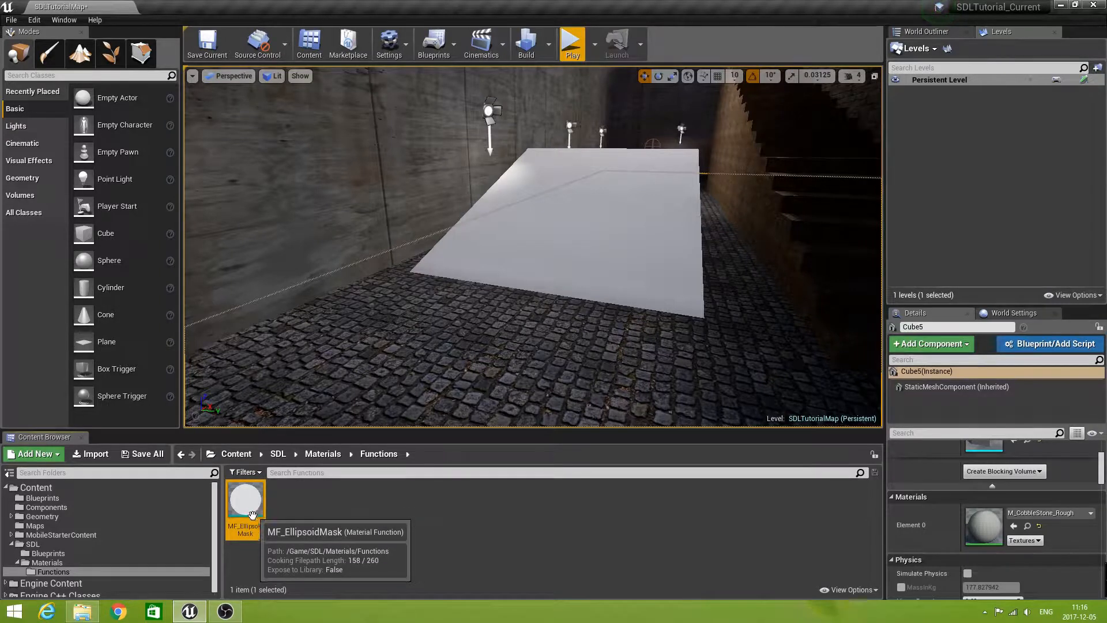
right_click(253, 506)
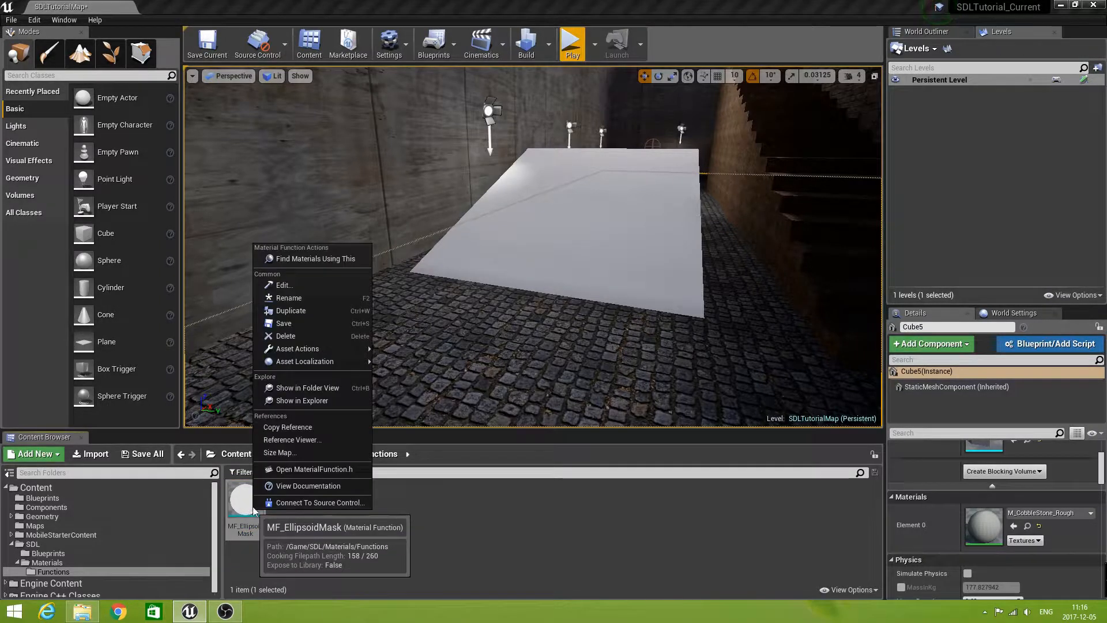
left_click(306, 312)
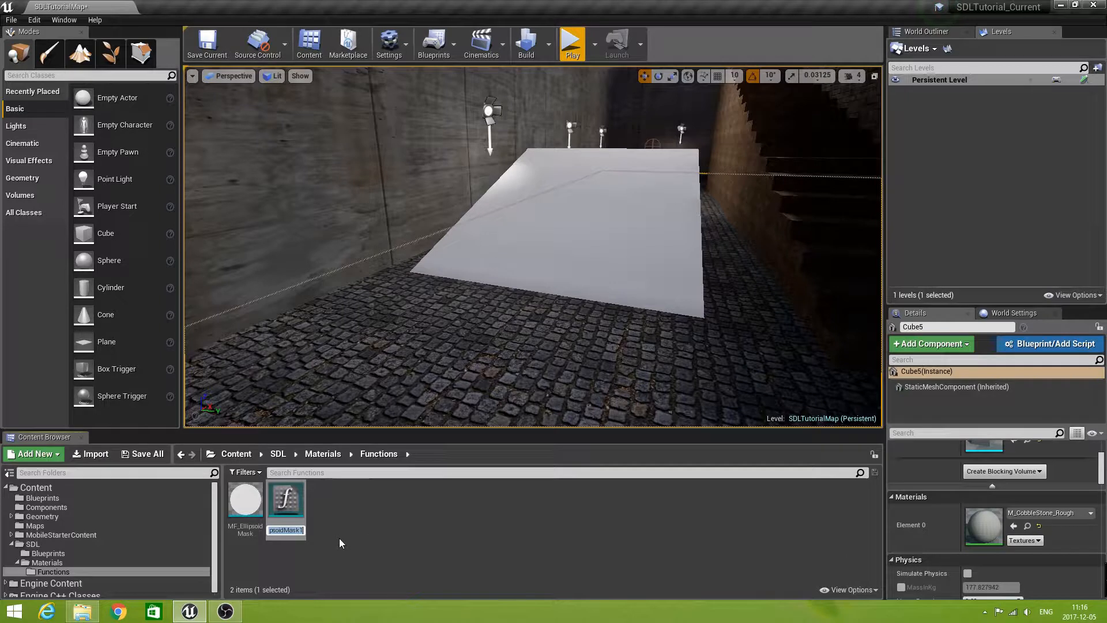
left_click(302, 531)
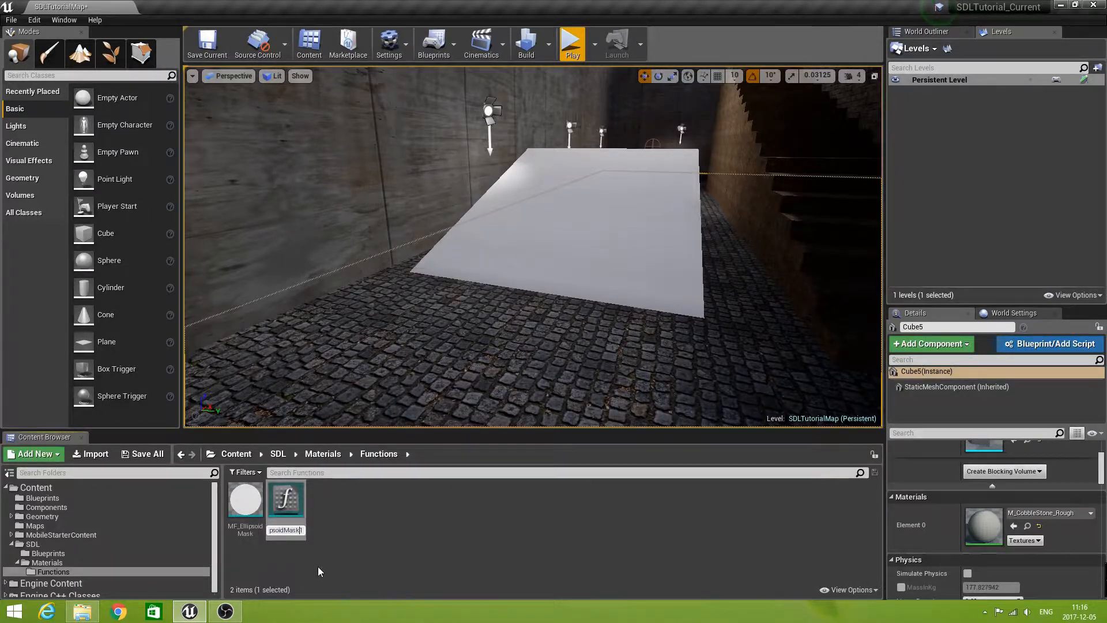
key("Return")
key("BackSpace")
key("BackSpace")
type("kSimple")
key("Return")
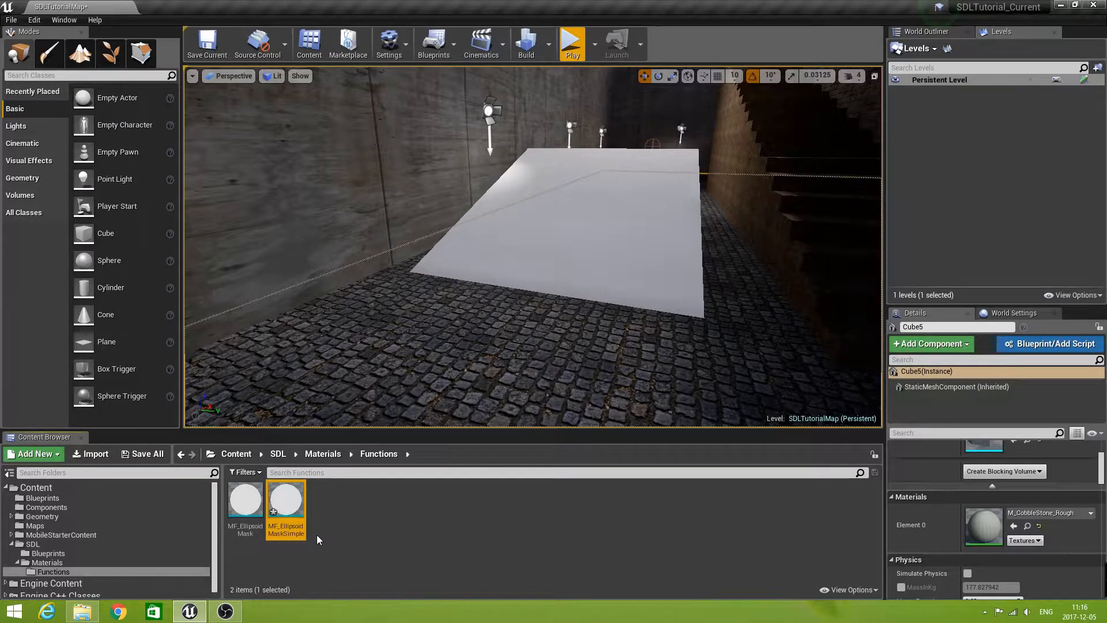
Open MF_EllipsoidMask and examine how its CutOffZ, RadiusZ and Mask (B) nodes feed the If node of the Z branch
double_click(293, 504)
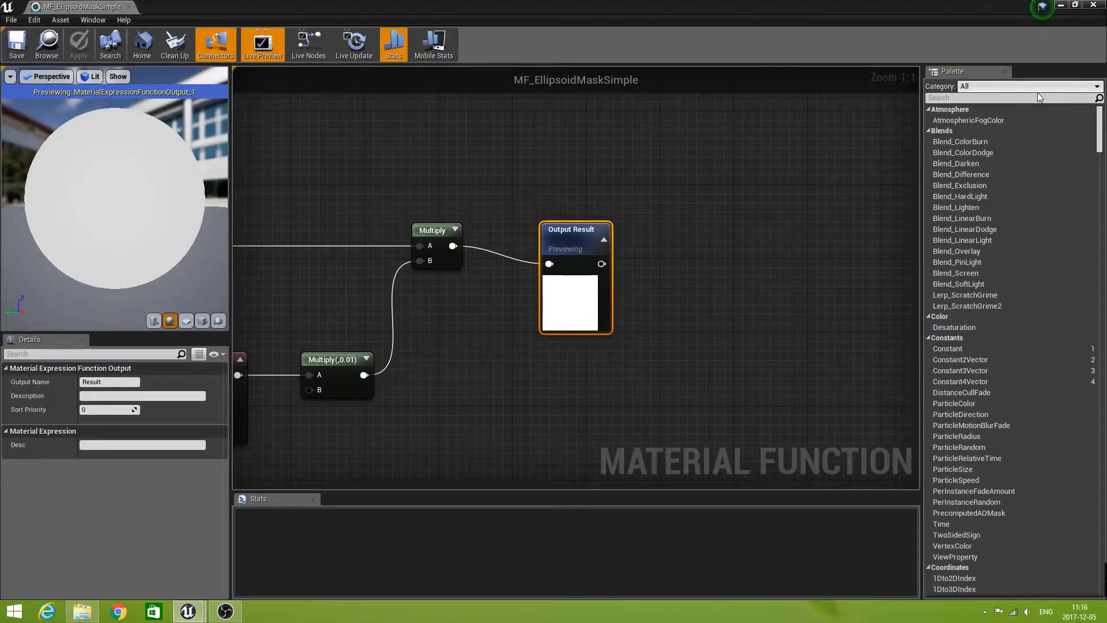
left_click(1094, 4)
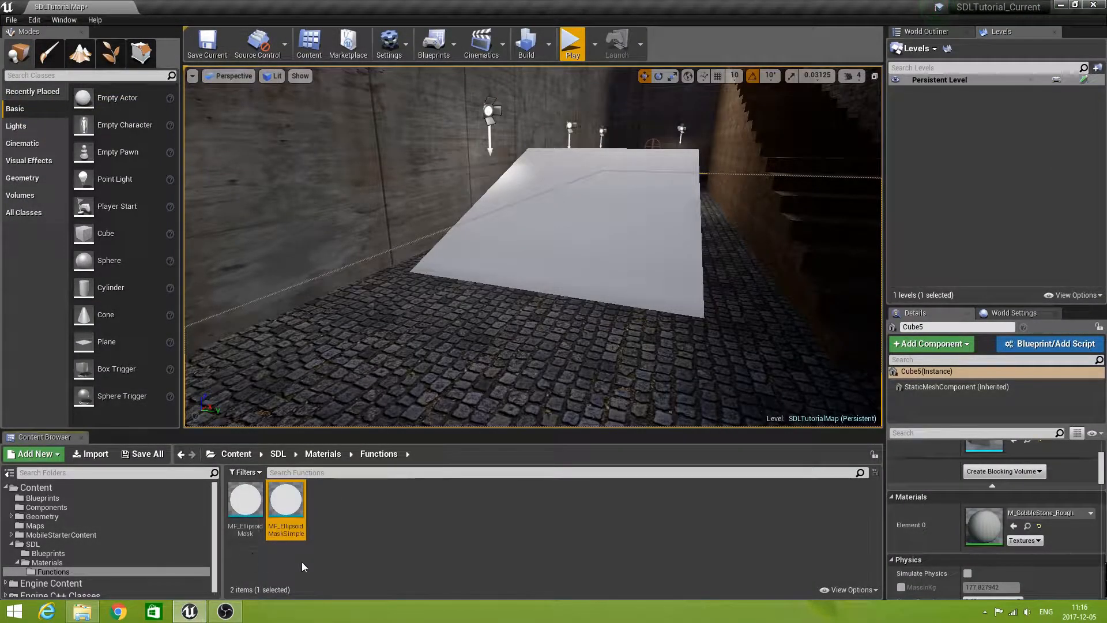
left_click(243, 507)
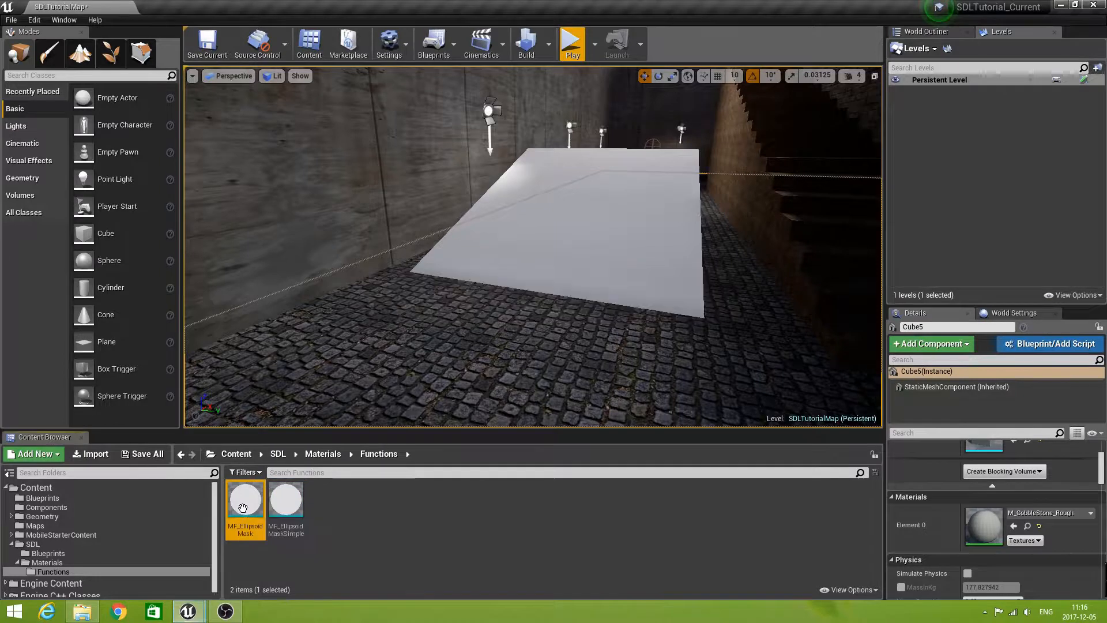
double_click(243, 507)
scroll(479, 417, "down", 1)
right_click_drag(384, 449, 548, 395)
scroll(549, 396, "down", 1)
scroll(548, 399, "down", 1)
right_click_drag(226, 487, 521, 410)
scroll(521, 411, "down", 1)
right_click_drag(353, 442, 456, 409)
right_click_drag(248, 417, 434, 412)
scroll(433, 412, "down", 2)
right_click_drag(371, 433, 479, 402)
scroll(468, 424, "up", 1)
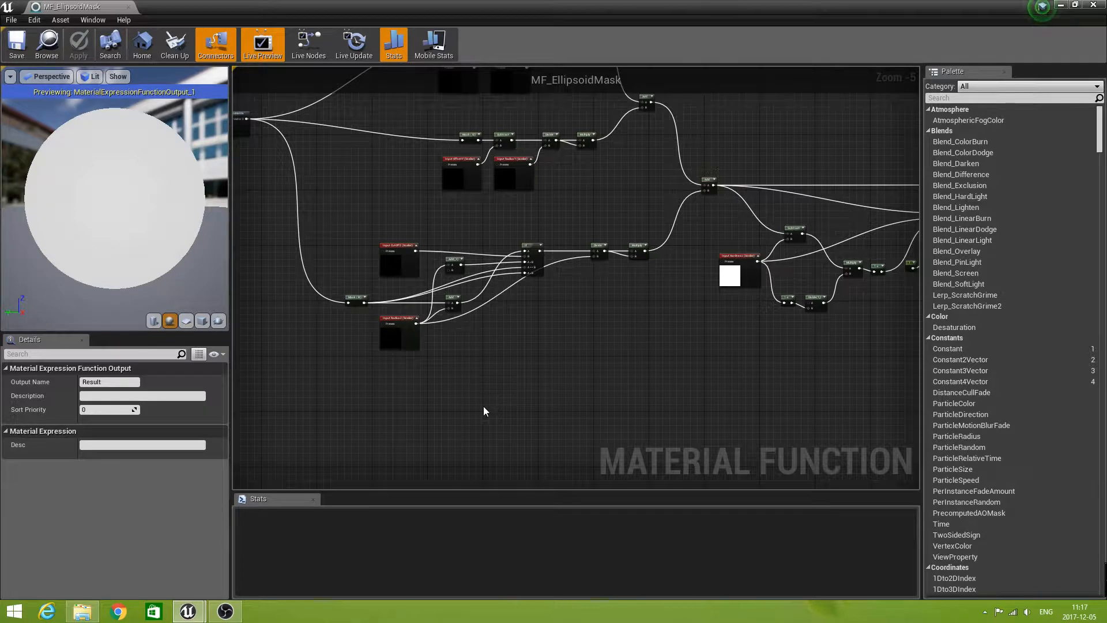
scroll(483, 406, "up", 2)
right_click_drag(506, 406, 527, 452)
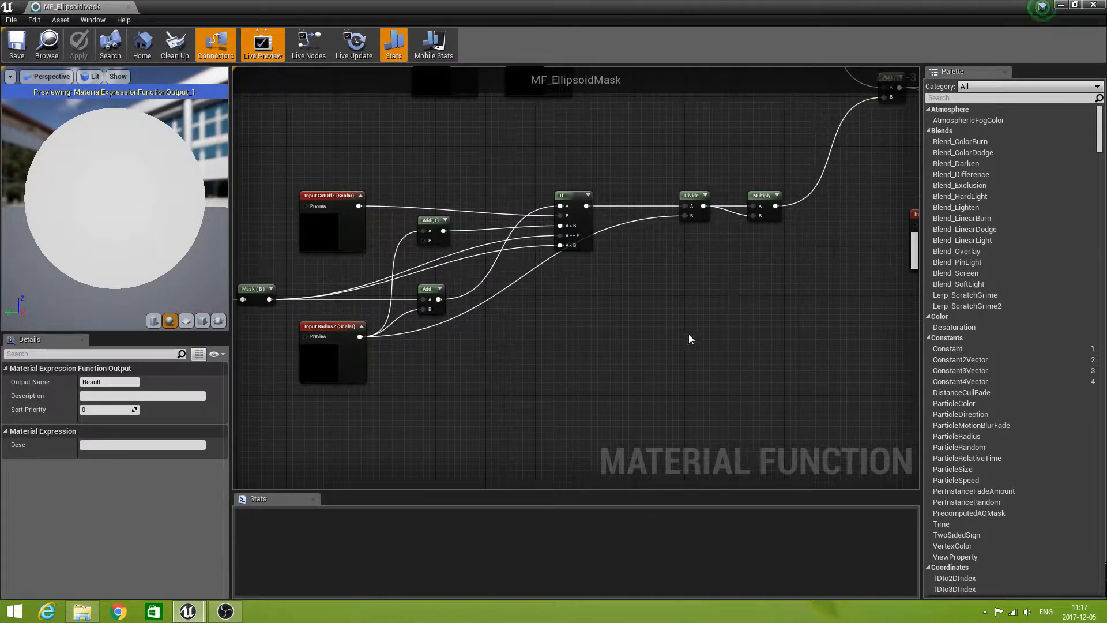
right_click_drag(610, 342, 588, 360)
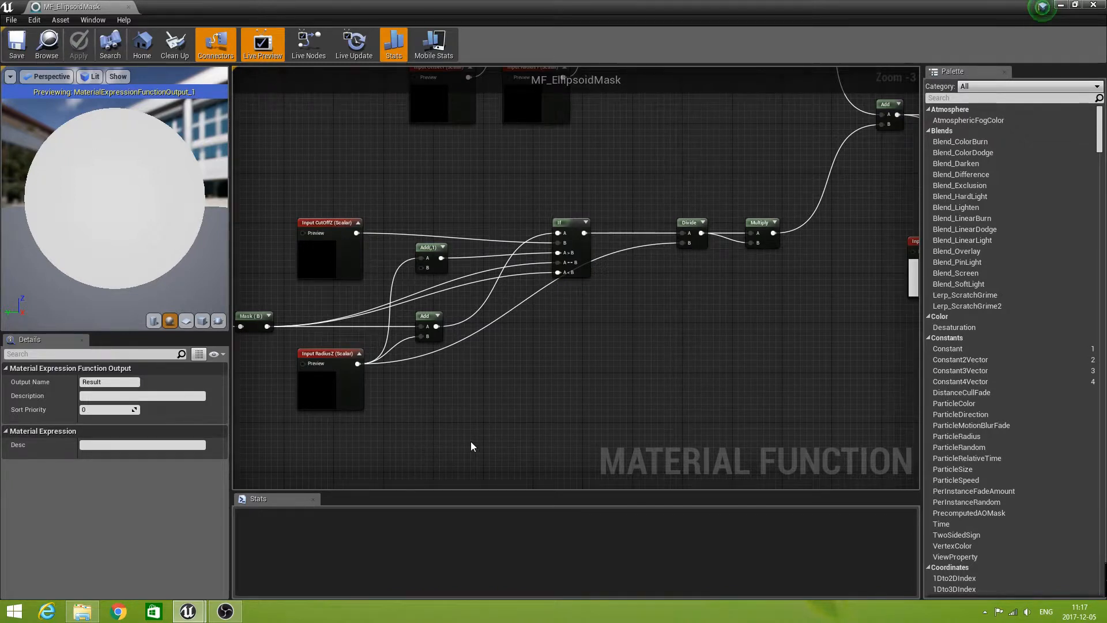
scroll(472, 434, "down", 1)
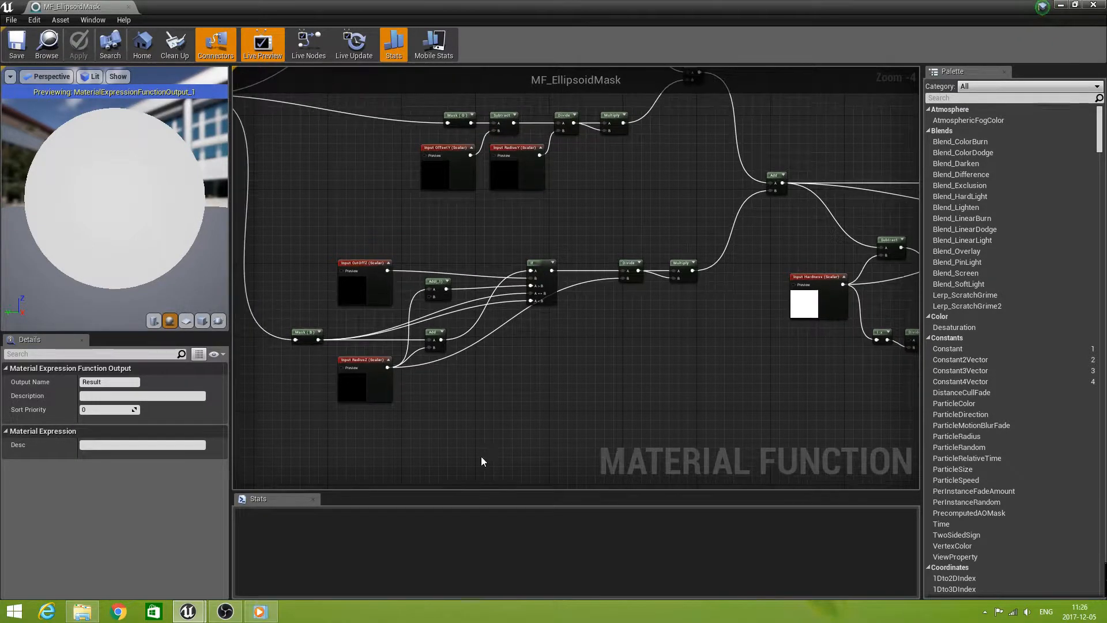
mouse_move(481, 456)
right_mouse_down()
mouse_move(500, 459)
mouse_move(480, 456)
right_mouse_up()
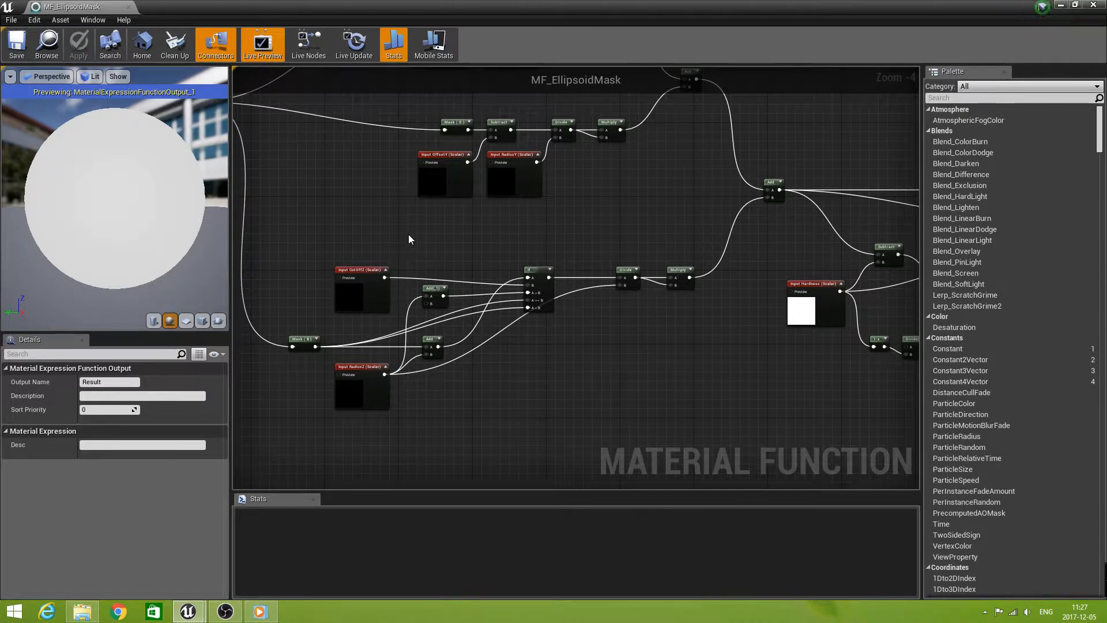
Delete the If node and both Add nodes from the Z branch, and move the CutOffZ, RadiusZ and Mask (B) nodes lower in the graph
left_click_drag(410, 238, 563, 391)
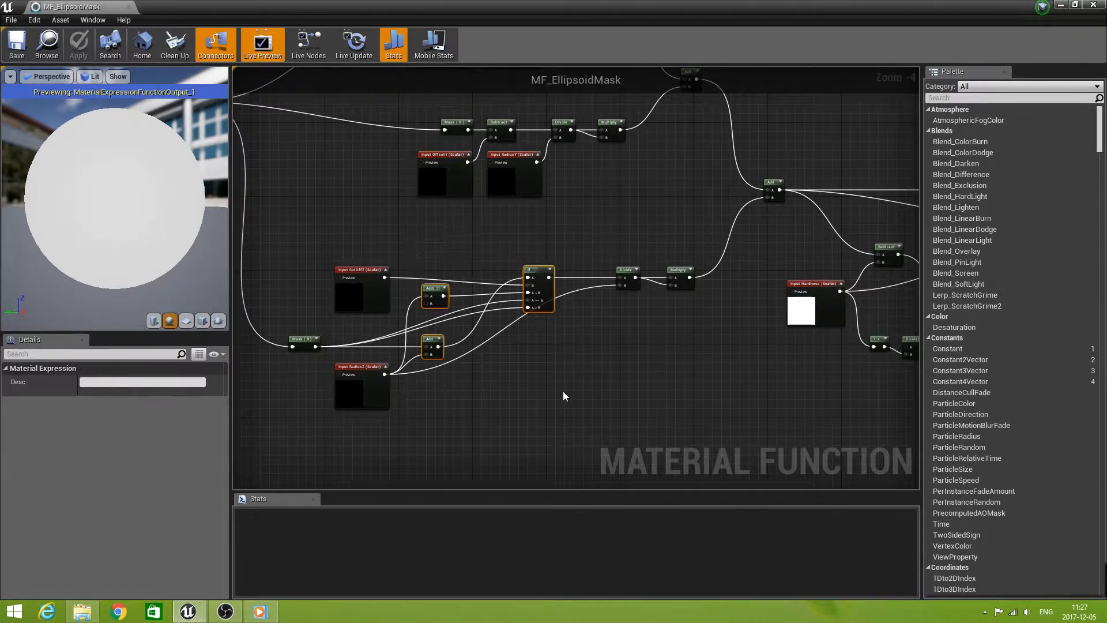
key("Delete")
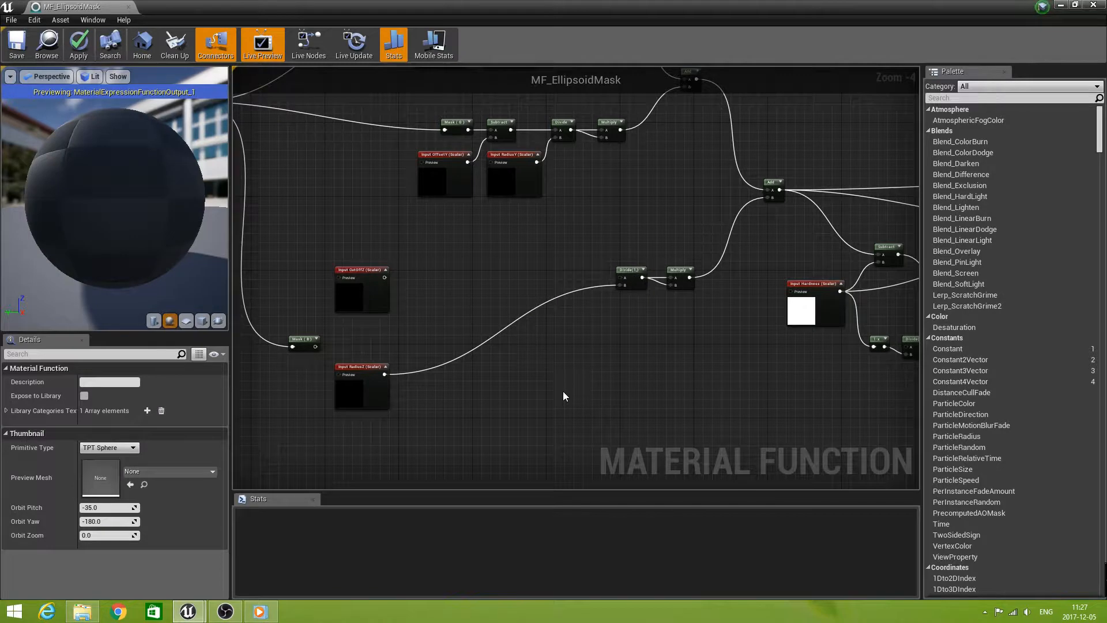
scroll(473, 388, "down", 1)
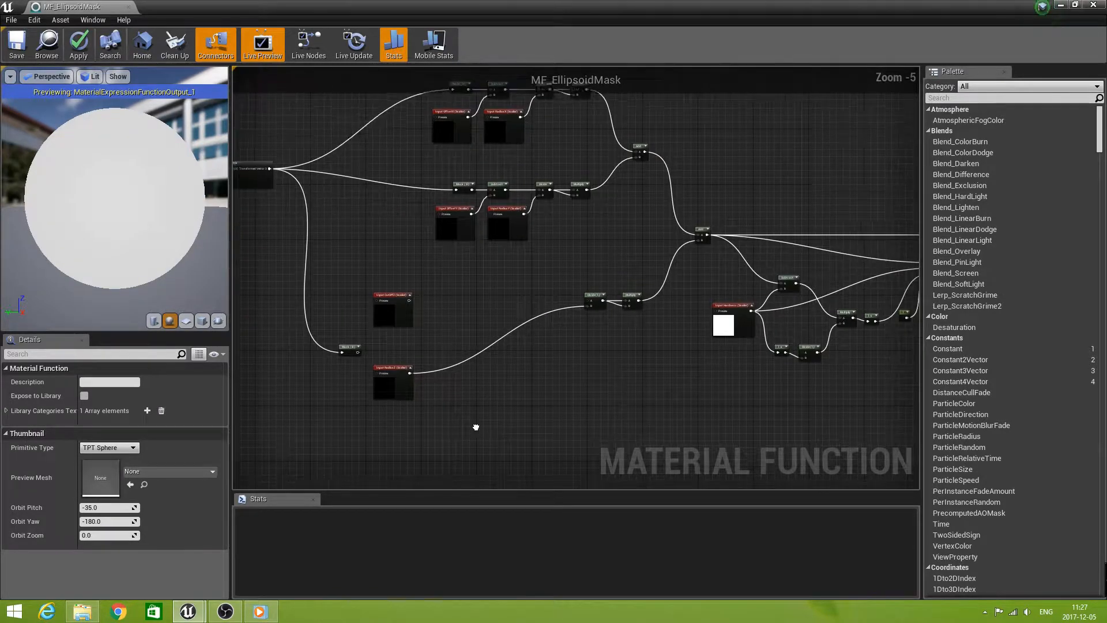
left_click_drag(359, 201, 485, 388)
left_click_drag(436, 232, 384, 361)
right_click_drag(492, 426, 623, 361)
scroll(492, 382, "down", 1)
scroll(492, 383, "up", 2)
scroll(566, 378, "up", 2)
right_click_drag(493, 376, 600, 394)
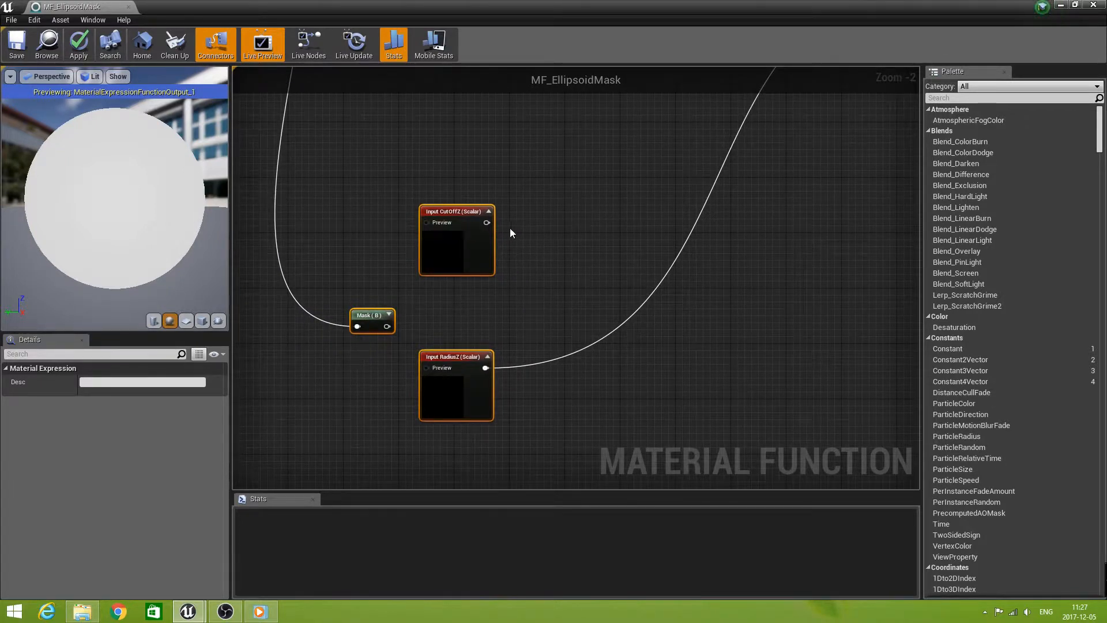
Add a Subtract node beside the Z inputs, with CutOffZ connected to A and RadiusZ connected to B
left_click_drag(487, 223, 538, 279)
type("substr")
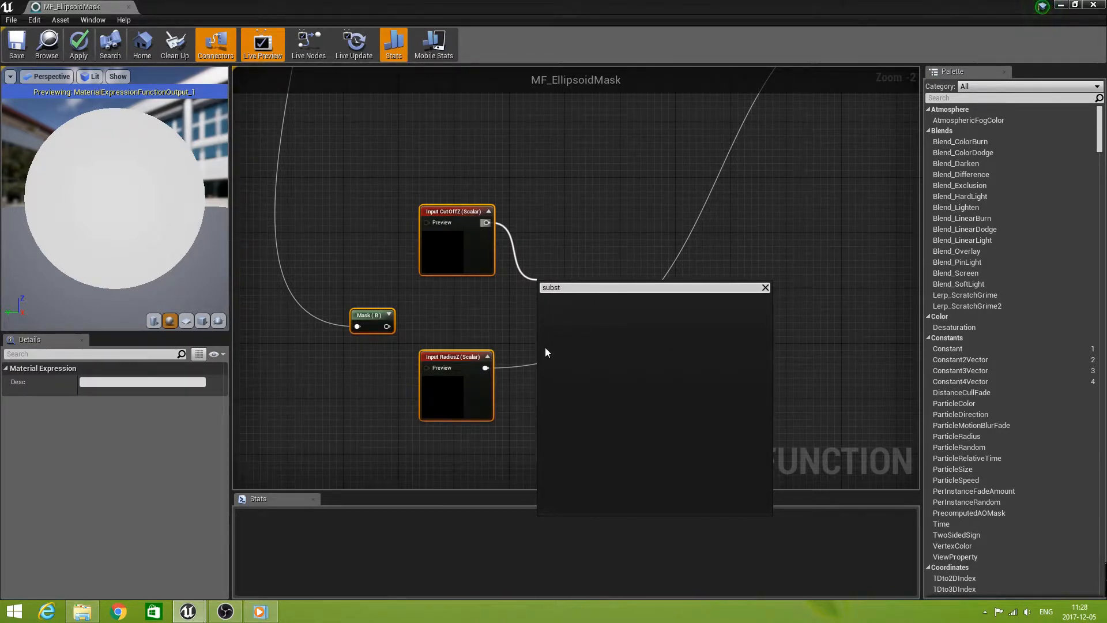
key("BackSpace")
key("BackSpace")
type("tr")
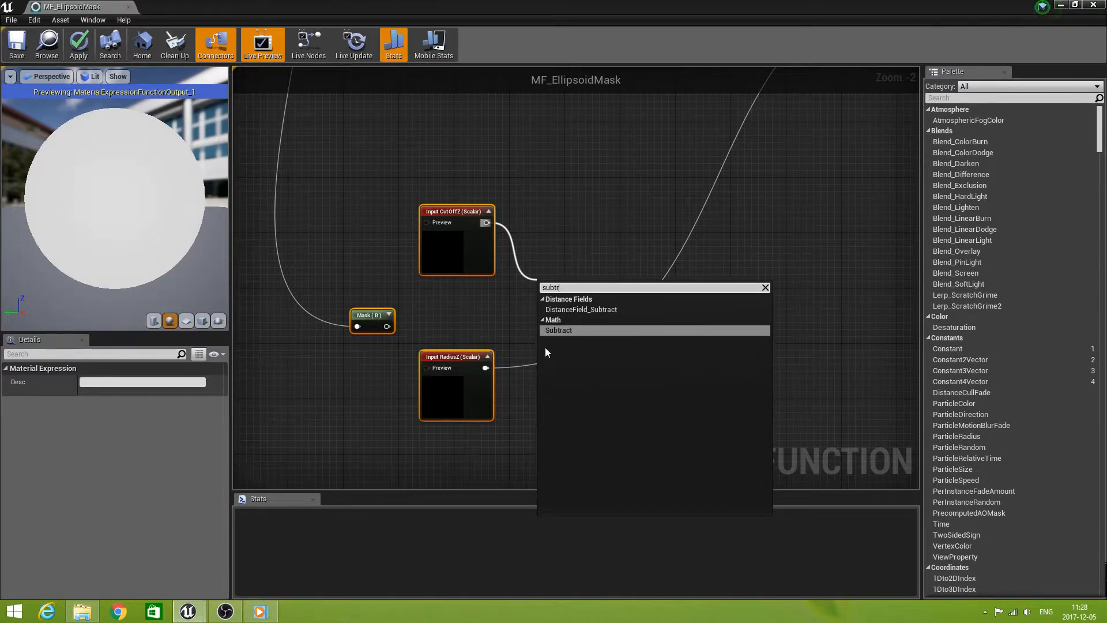
left_click(560, 330)
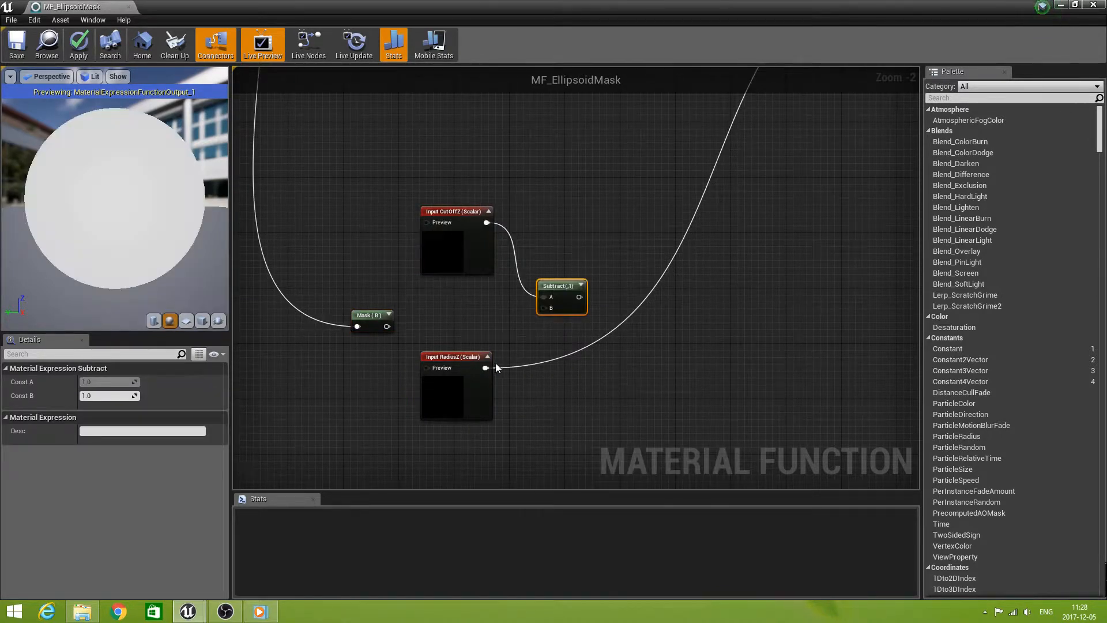
left_click_drag(486, 368, 544, 308)
scroll(653, 376, "down", 1)
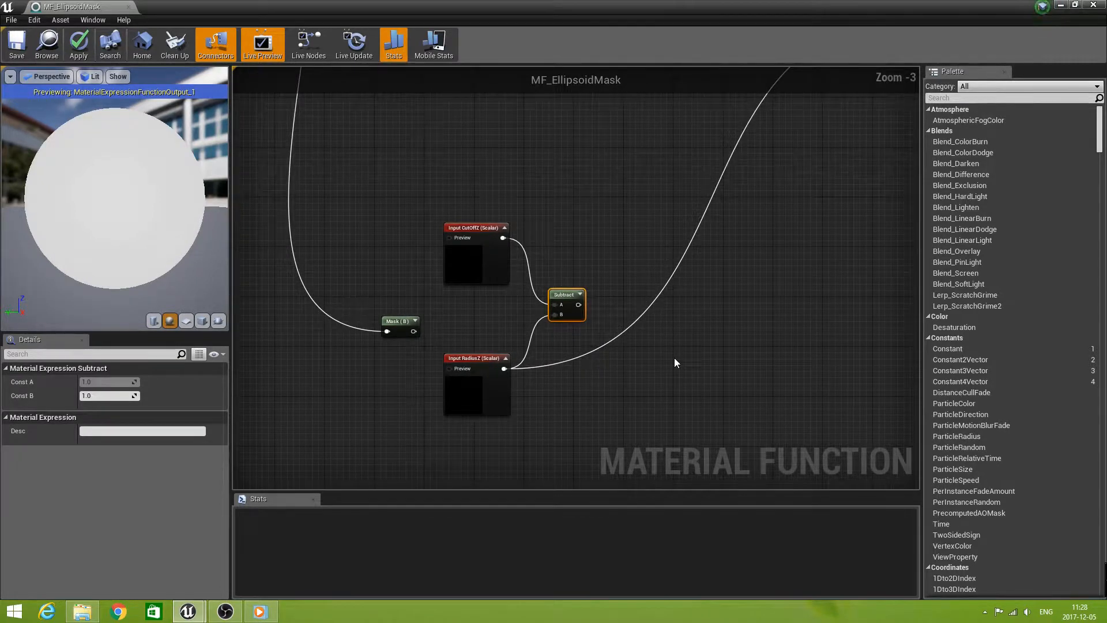
right_click_drag(674, 358, 564, 382)
left_click_drag(471, 333, 459, 328)
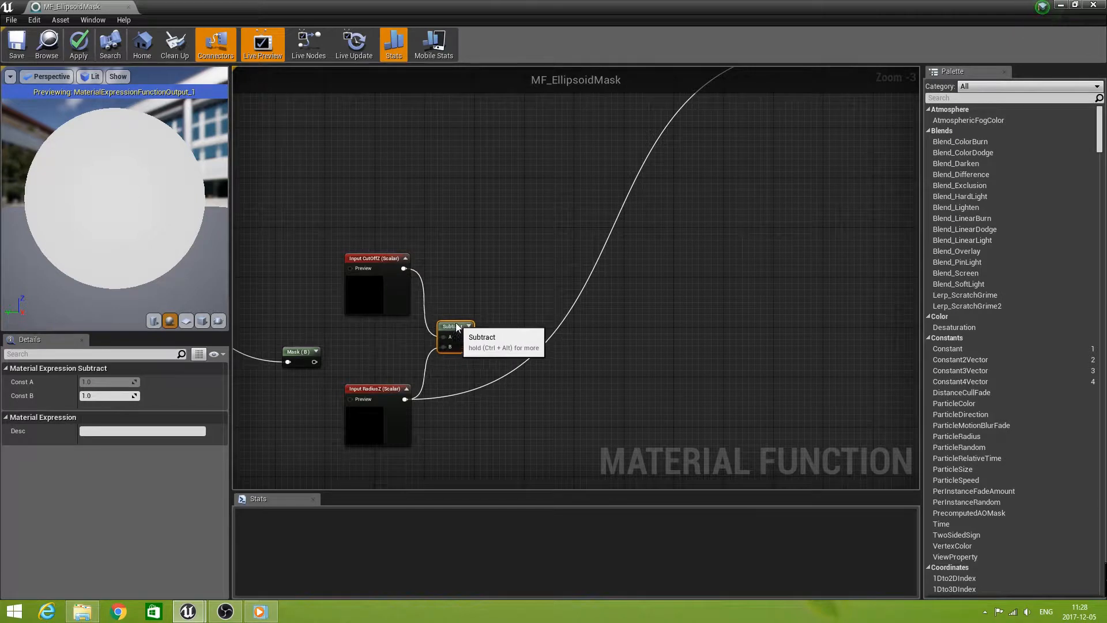
Add a MakeFloat3 node after the Subtract node and connect the Subtract result to its Z input
scroll(564, 344, "down", 1)
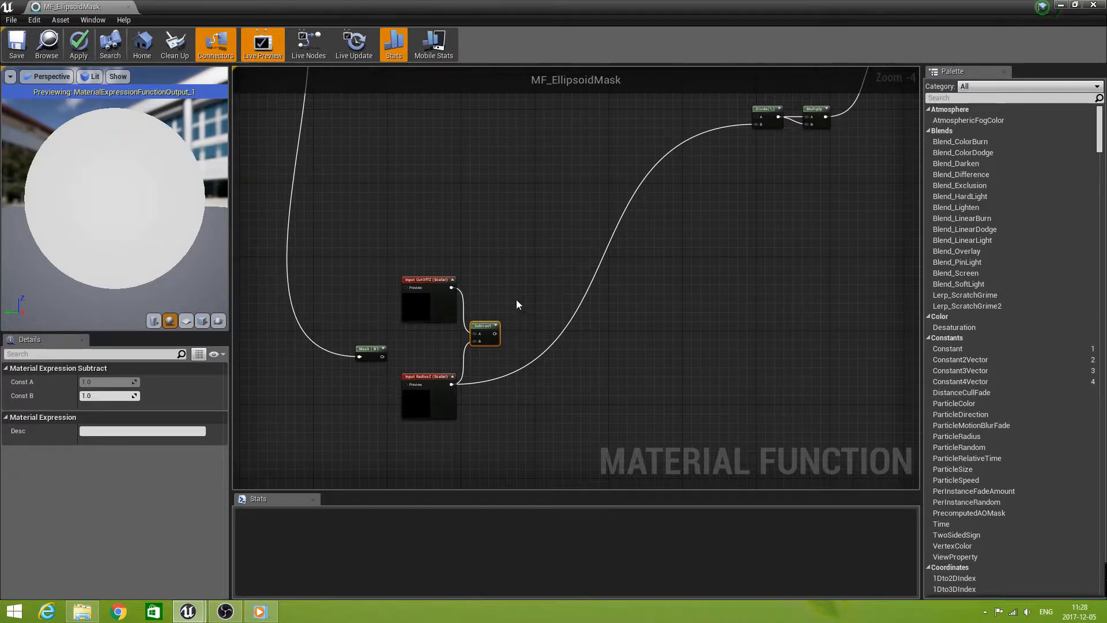
right_click(516, 273)
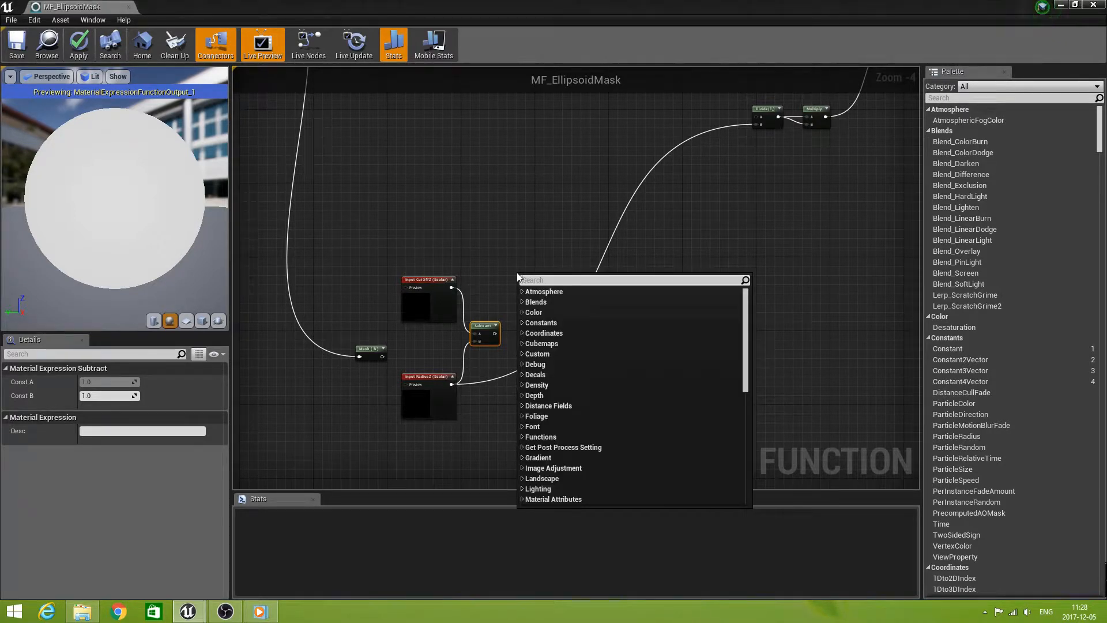
type("make")
left_click(559, 354)
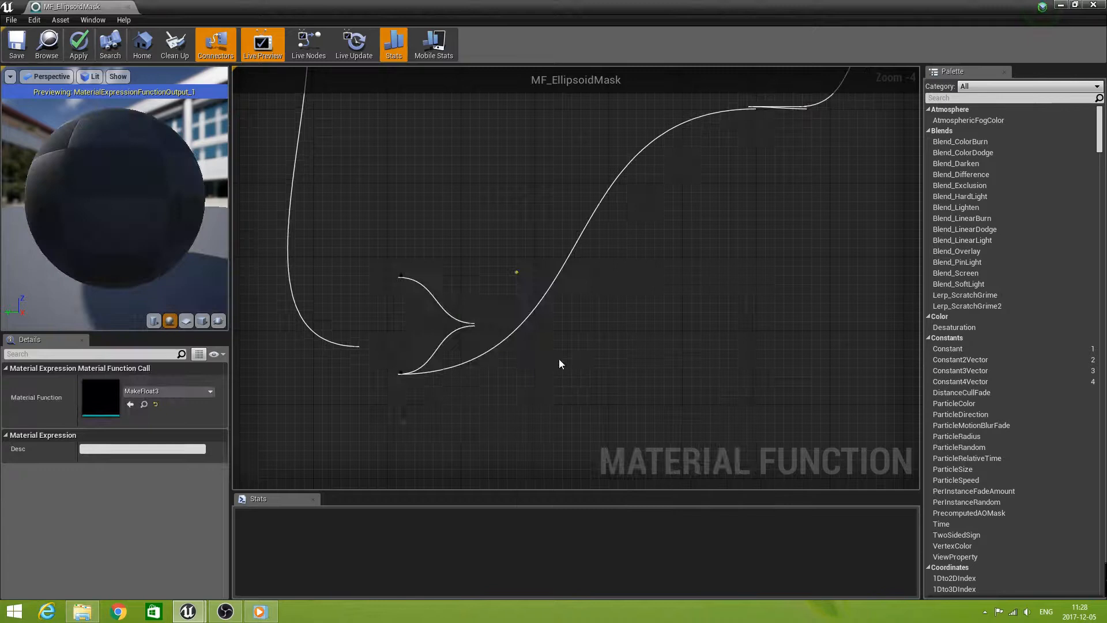
left_click_drag(495, 333, 539, 276)
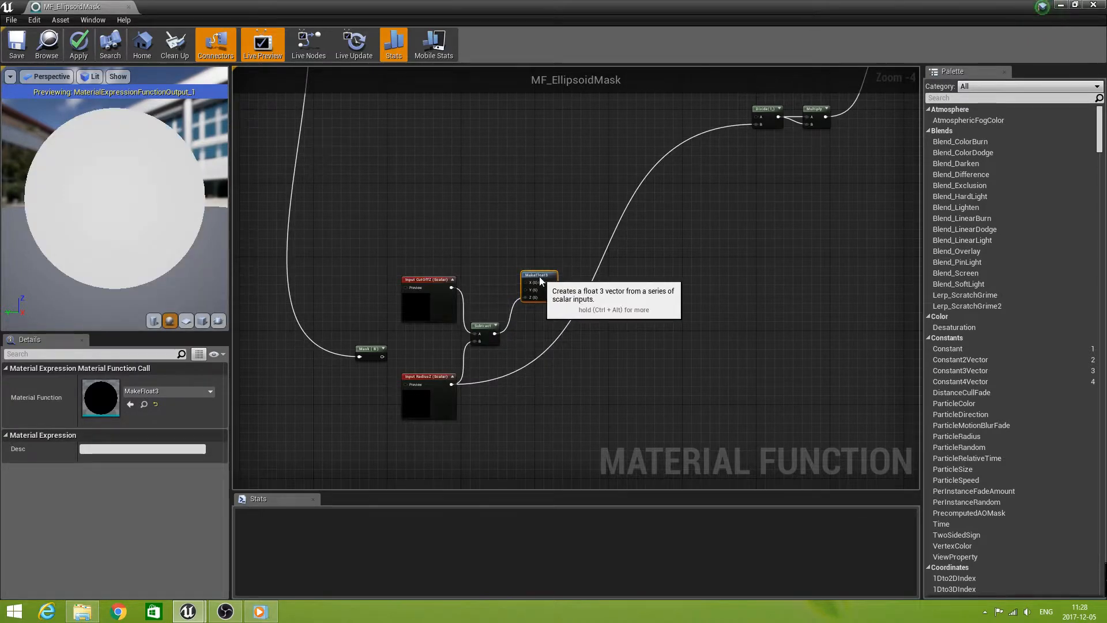
Add a Constant node with value 0 and connect it to the X and Y inputs of MakeFloat3
right_click(496, 254)
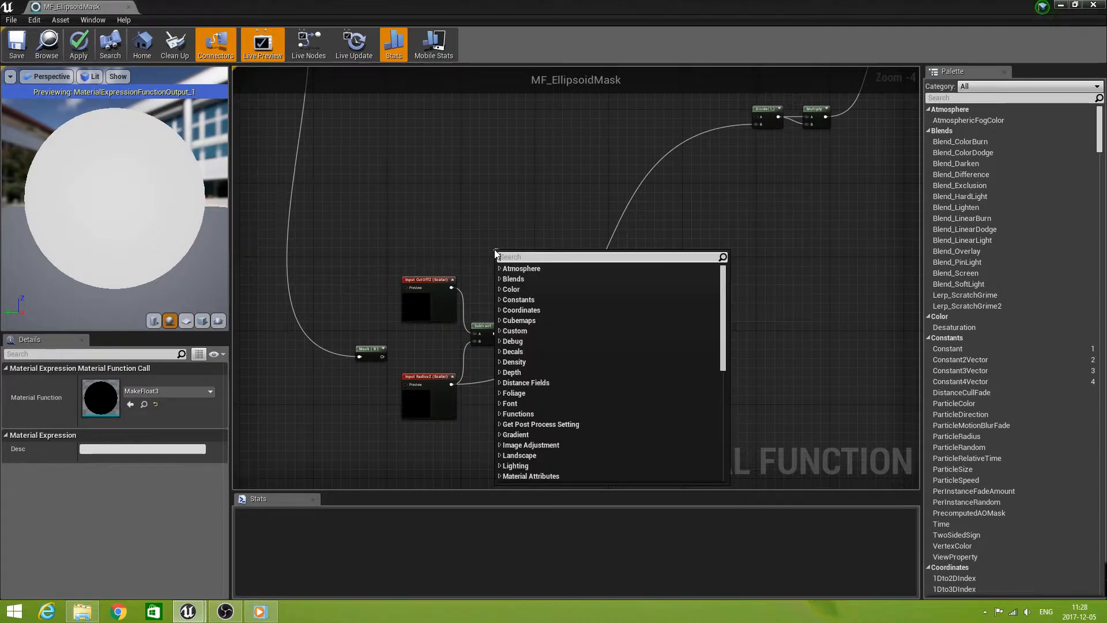
type("const")
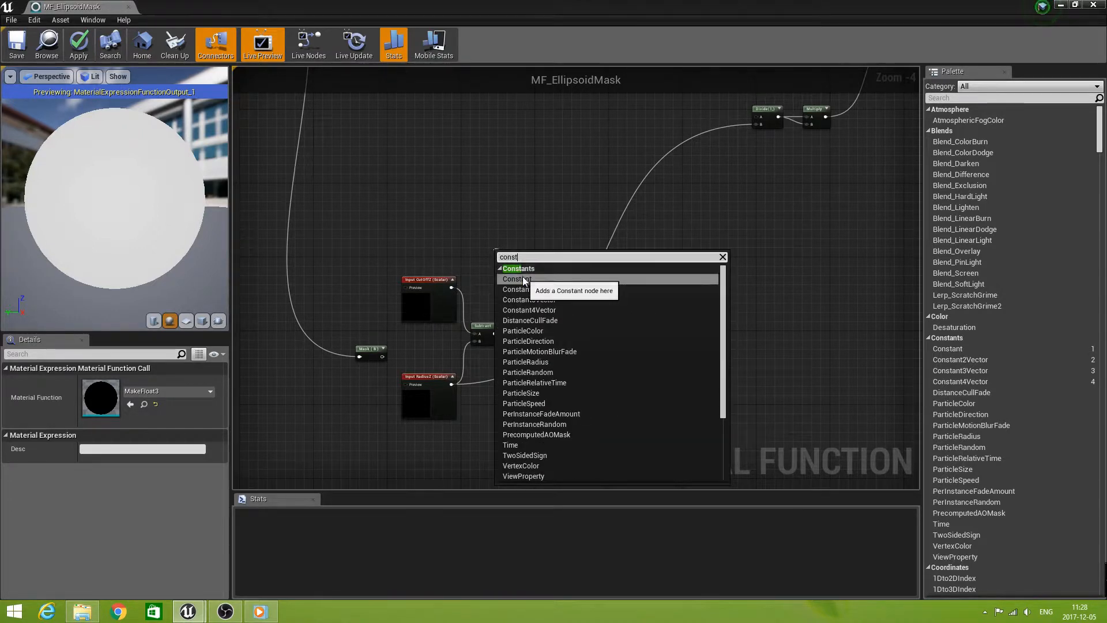
left_click(522, 278)
left_click_drag(505, 260, 525, 290)
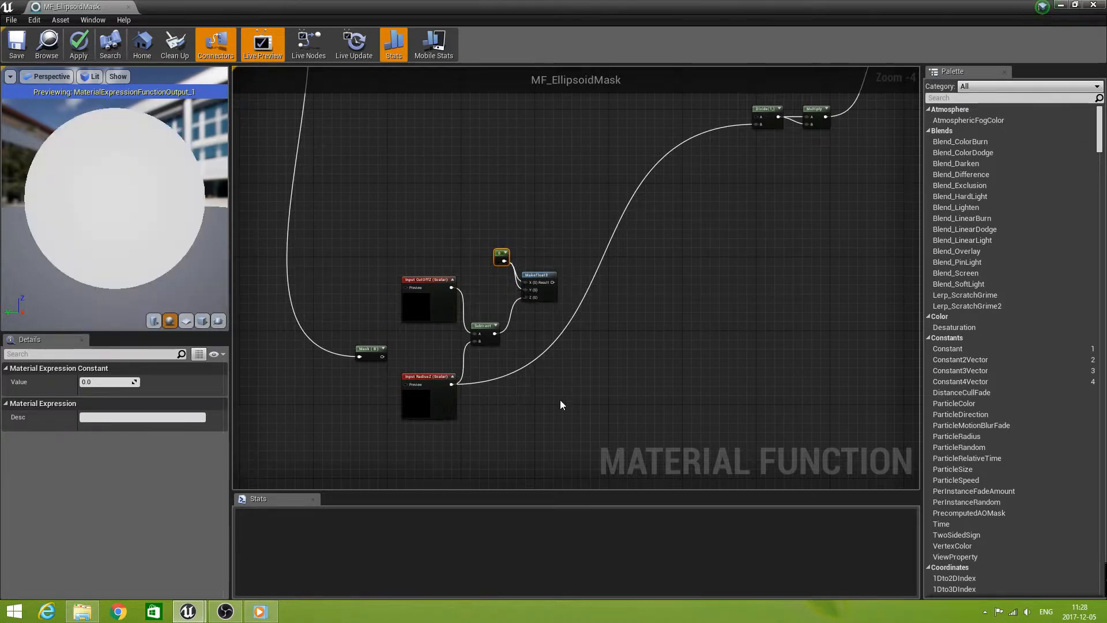
scroll(552, 397, "down", 1)
scroll(503, 398, "up", 2)
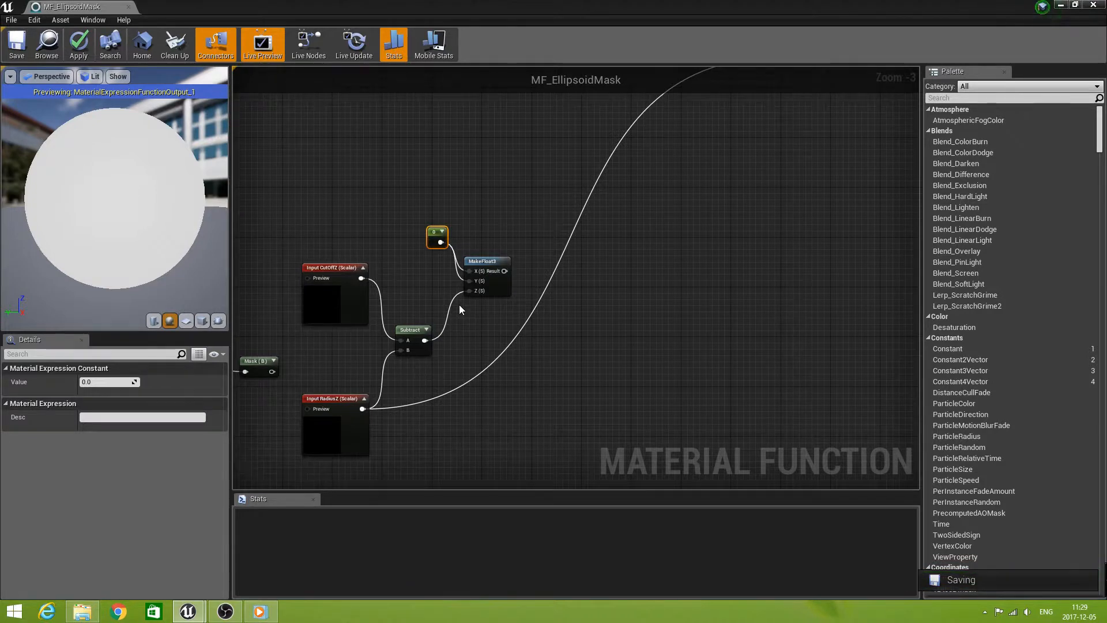
Add a Subtract node near the MakeFloat3 node, with the WPBTOPosition input connected to A
scroll(510, 323, "down", 1)
right_click_drag(483, 226, 393, 230)
scroll(473, 274, "down", 1)
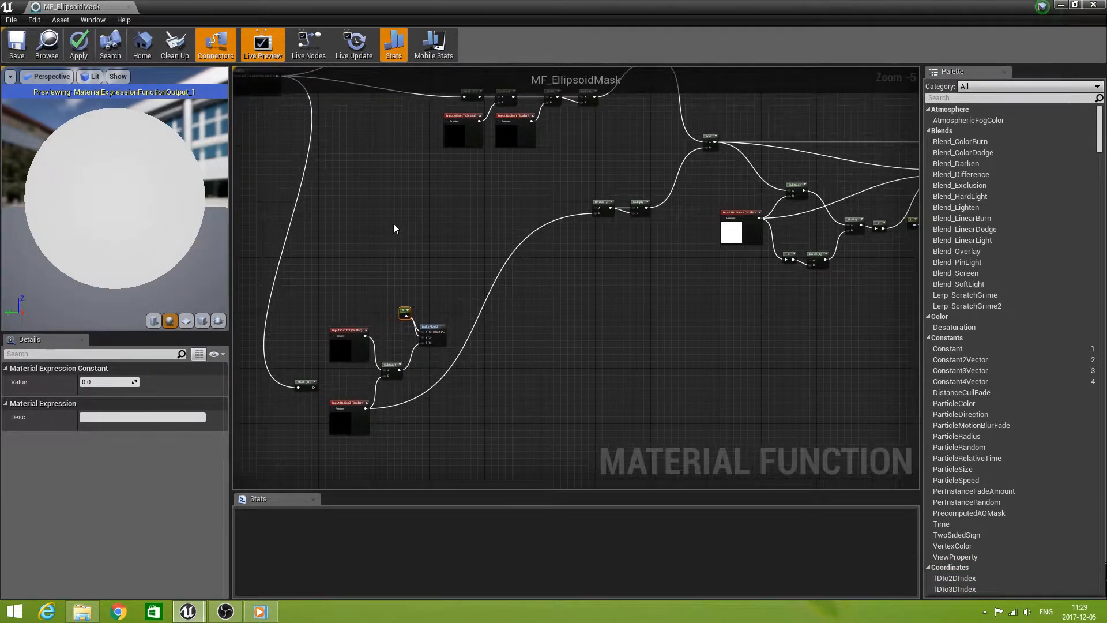
right_click_drag(367, 183, 404, 292)
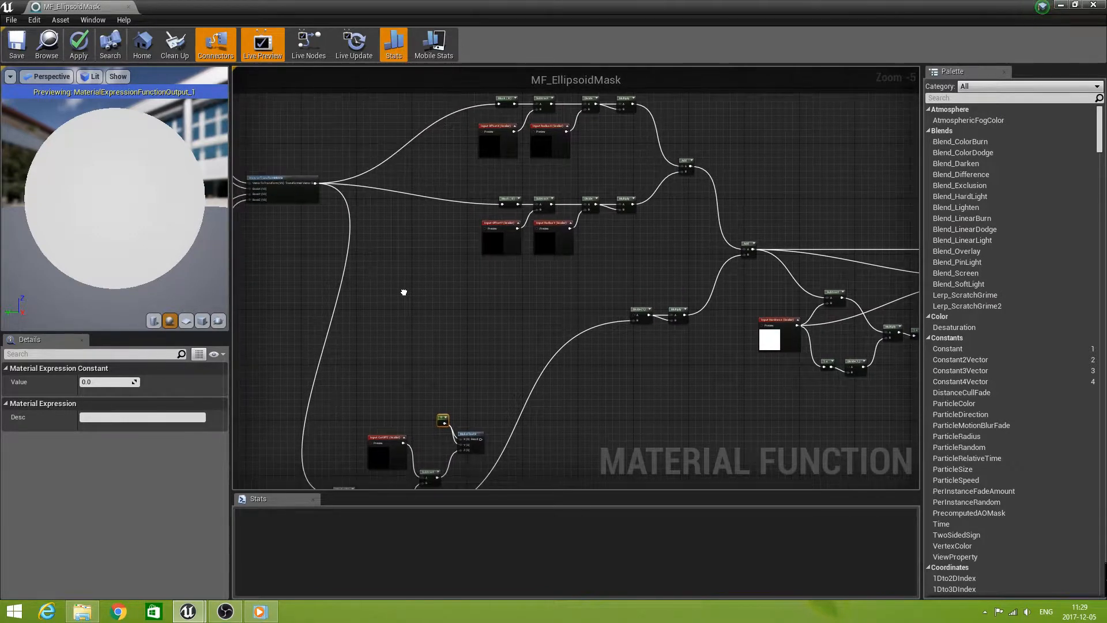
scroll(314, 242, "up", 1)
right_click_drag(302, 235, 355, 264)
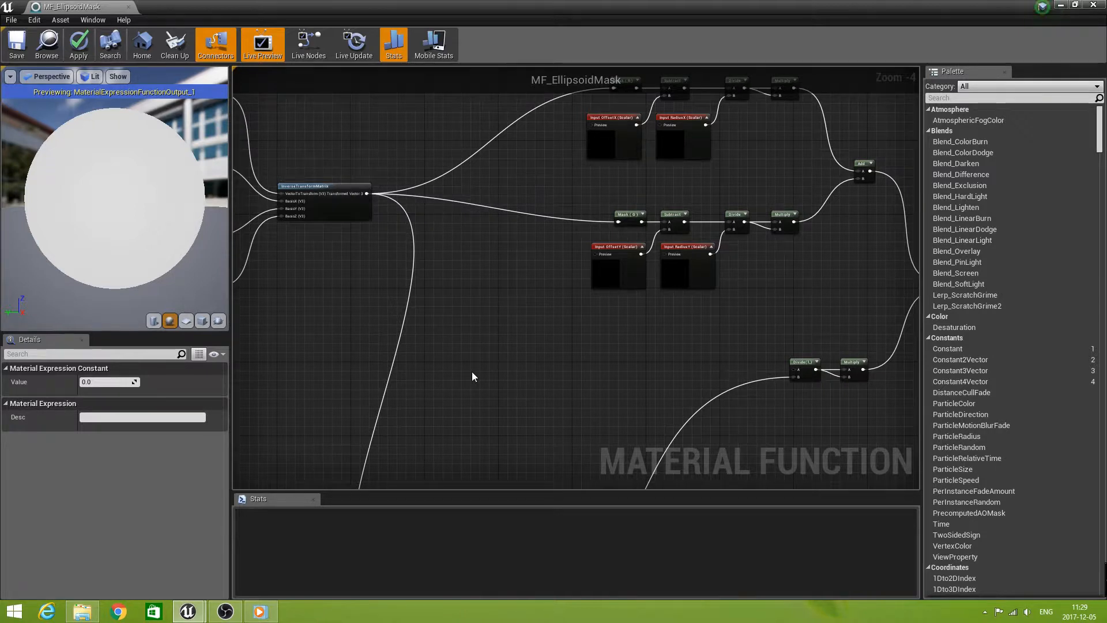
scroll(472, 372, "down", 1)
right_click_drag(470, 391, 499, 345)
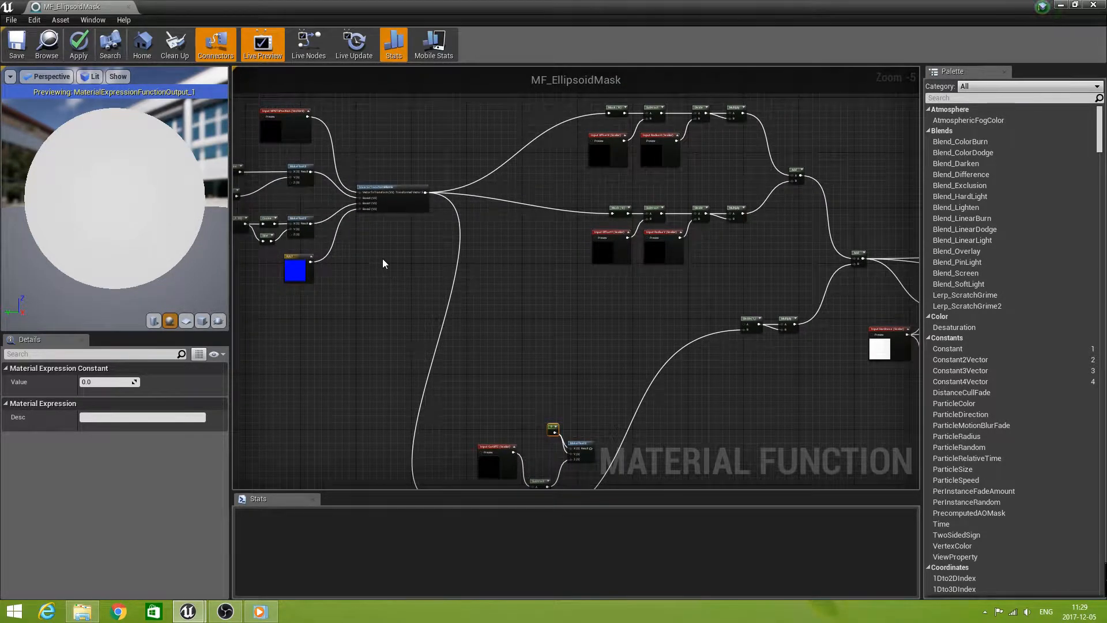
scroll(363, 132, "up", 1)
right_click_drag(360, 136, 461, 220)
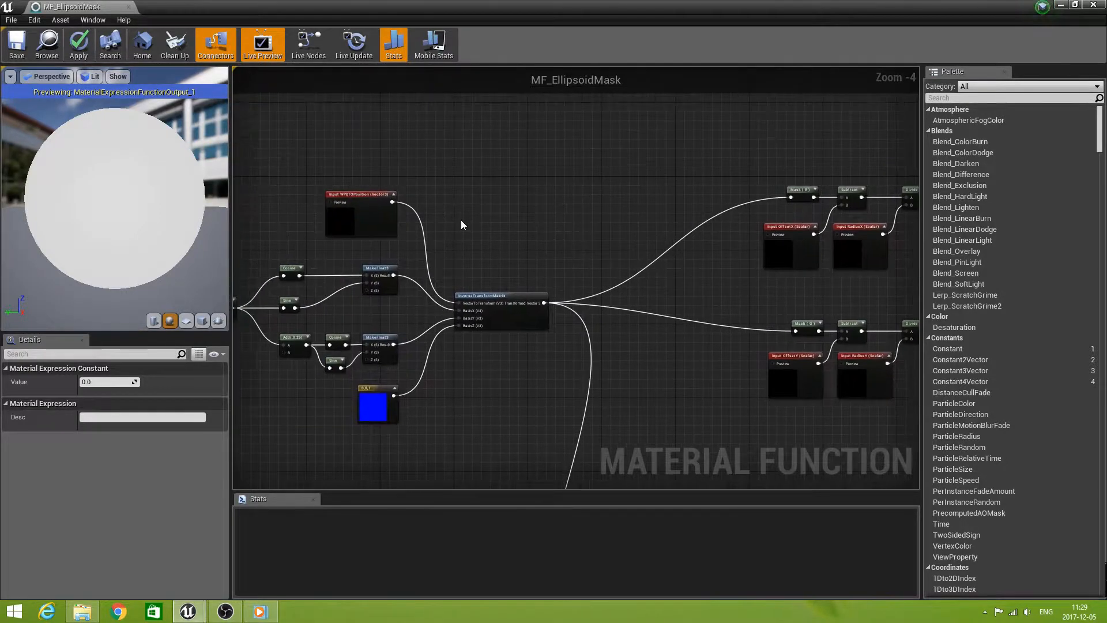
scroll(456, 220, "up", 1)
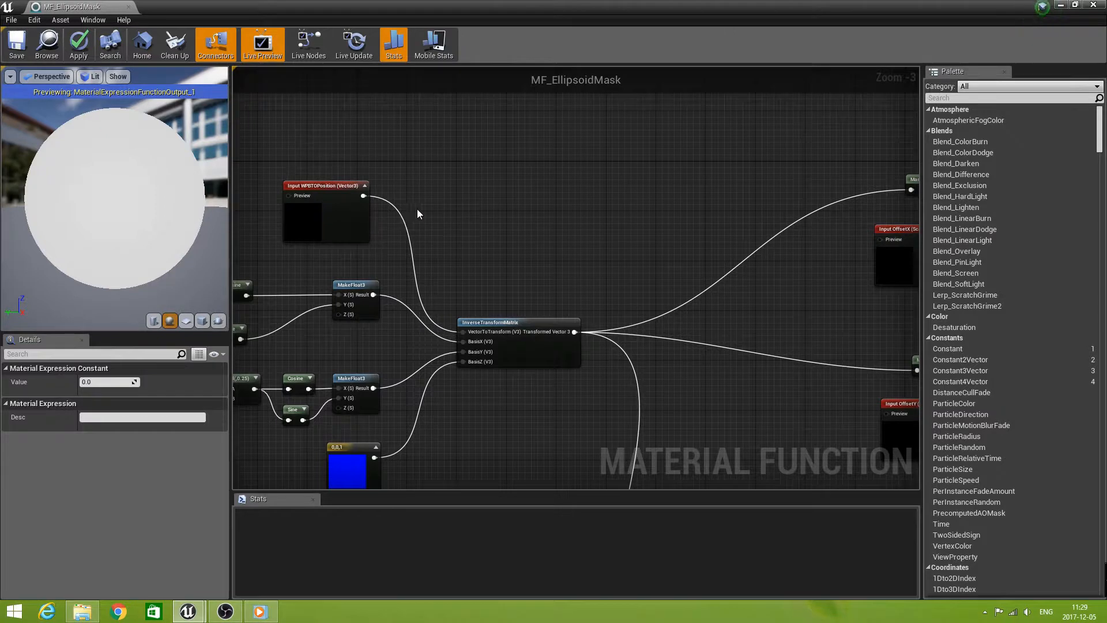
right_click_drag(500, 228, 438, 156)
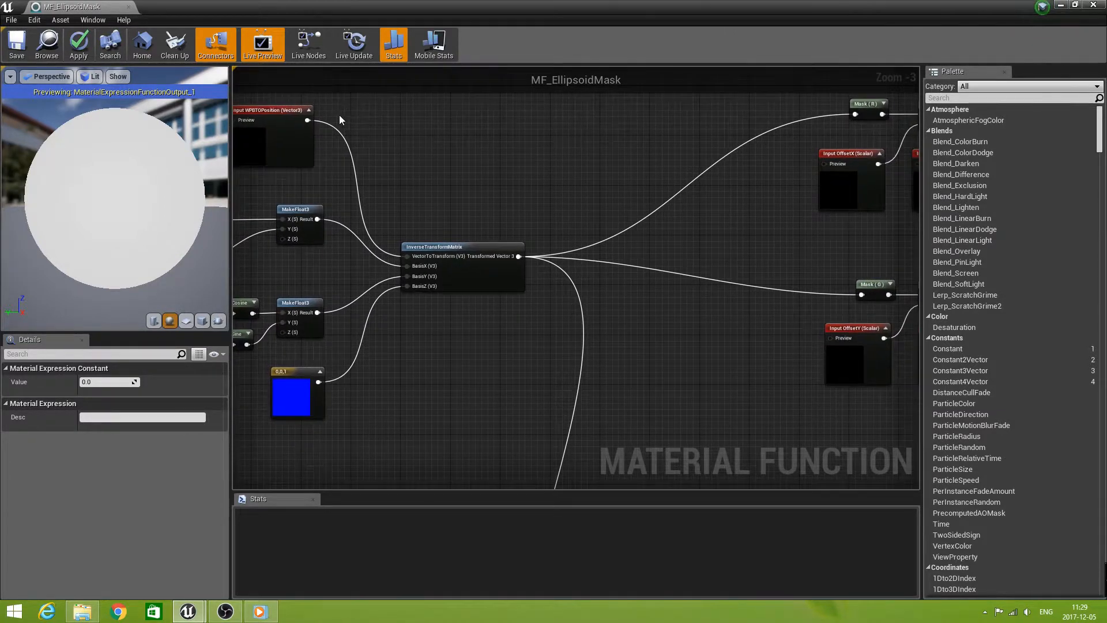
left_click_drag(306, 120, 798, 140)
type("sub")
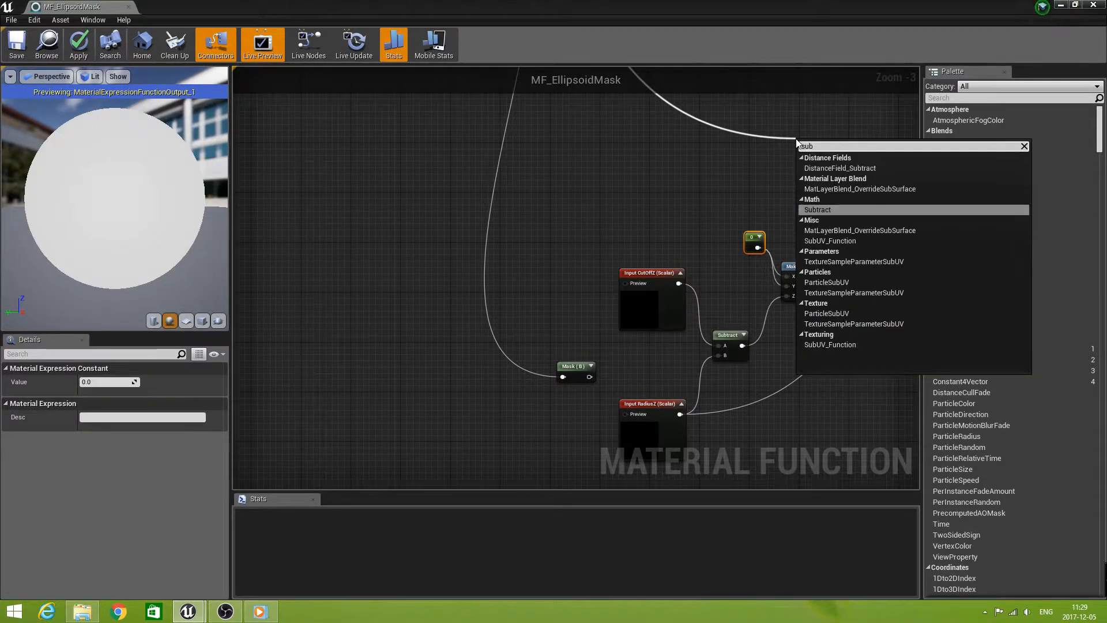
left_click(846, 210)
Reposition the new Subtract node beside MakeFloat3 and connect the MakeFloat3 result to its B input
right_click_drag(846, 210, 617, 235)
left_click_drag(596, 179, 643, 216)
left_click_drag(595, 310, 623, 233)
right_click_drag(687, 320, 592, 303)
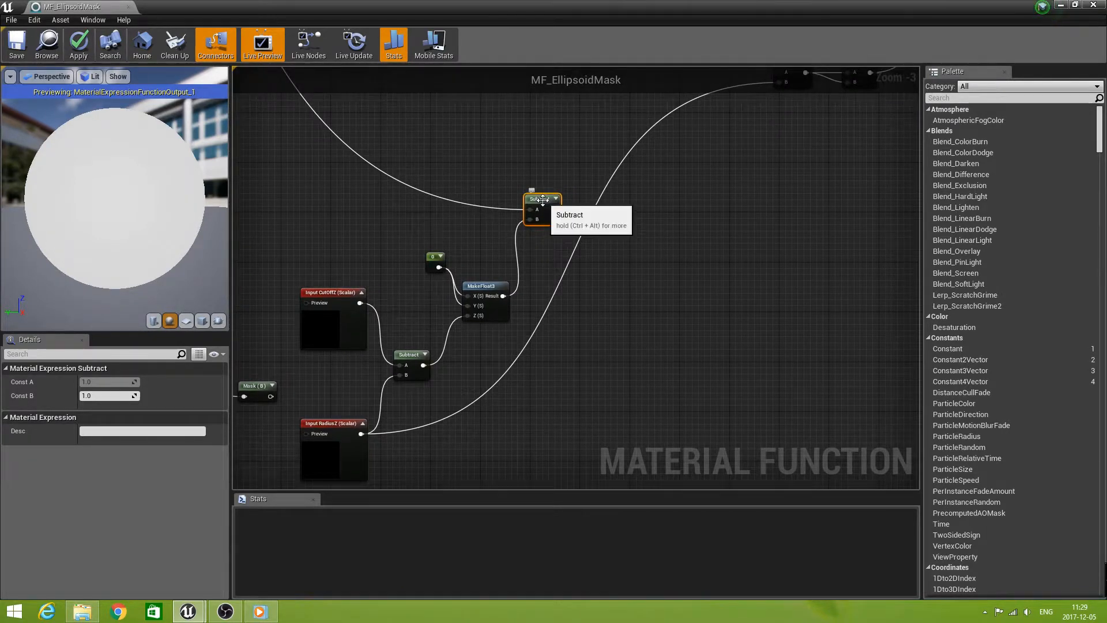
Align the new Subtract node and add a Normalize node fed by its output
left_click_drag(542, 199, 598, 233)
type("normal")
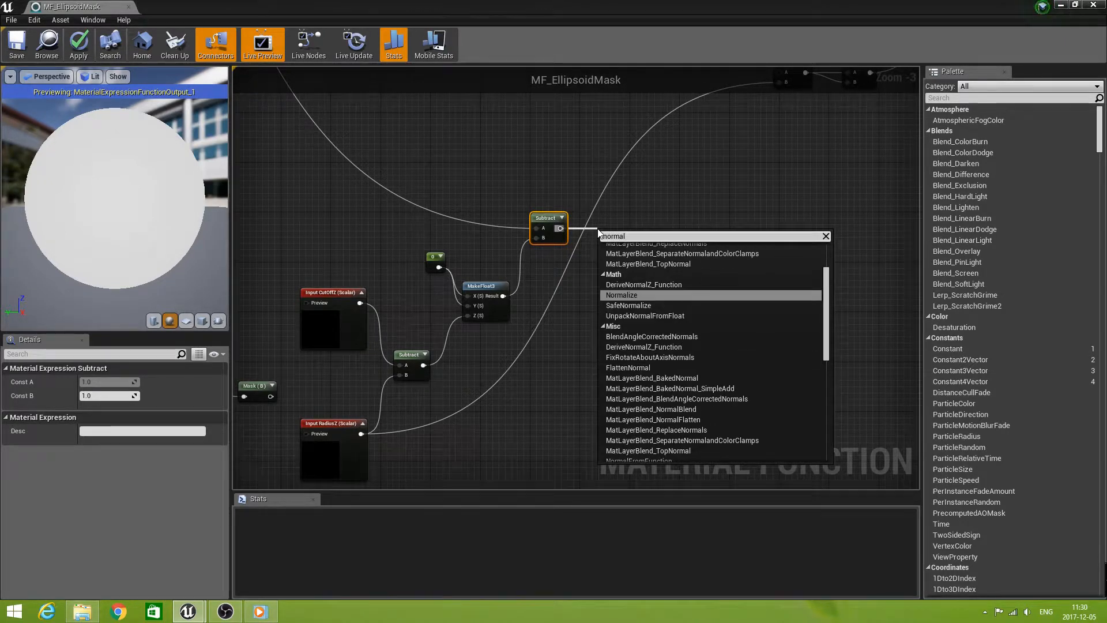
left_click(626, 295)
left_click_drag(608, 231, 597, 215)
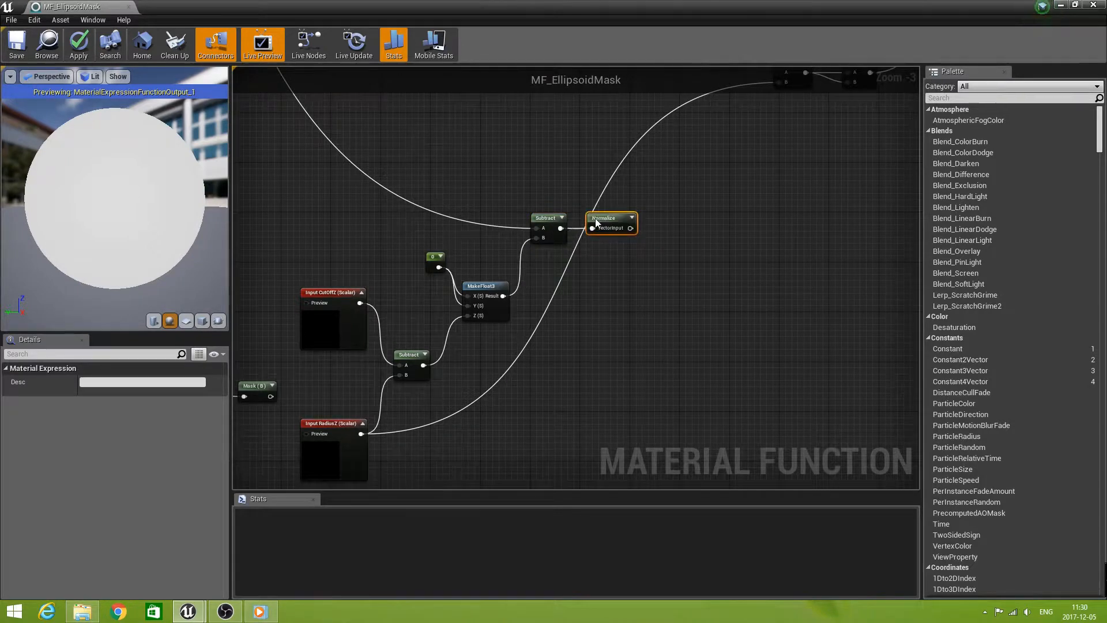
Add a FunctionInput node above the Z branch, name it SurfaceNormal and set its preview Z value to 1
right_click_drag(631, 299, 582, 345)
scroll(582, 341, "down", 2)
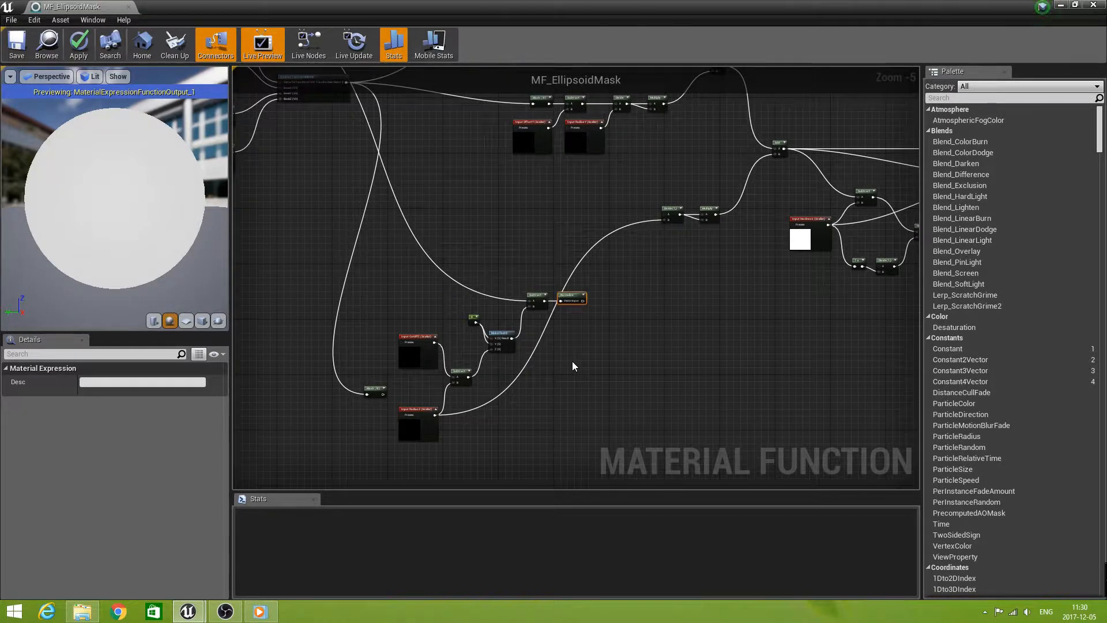
right_click(520, 226)
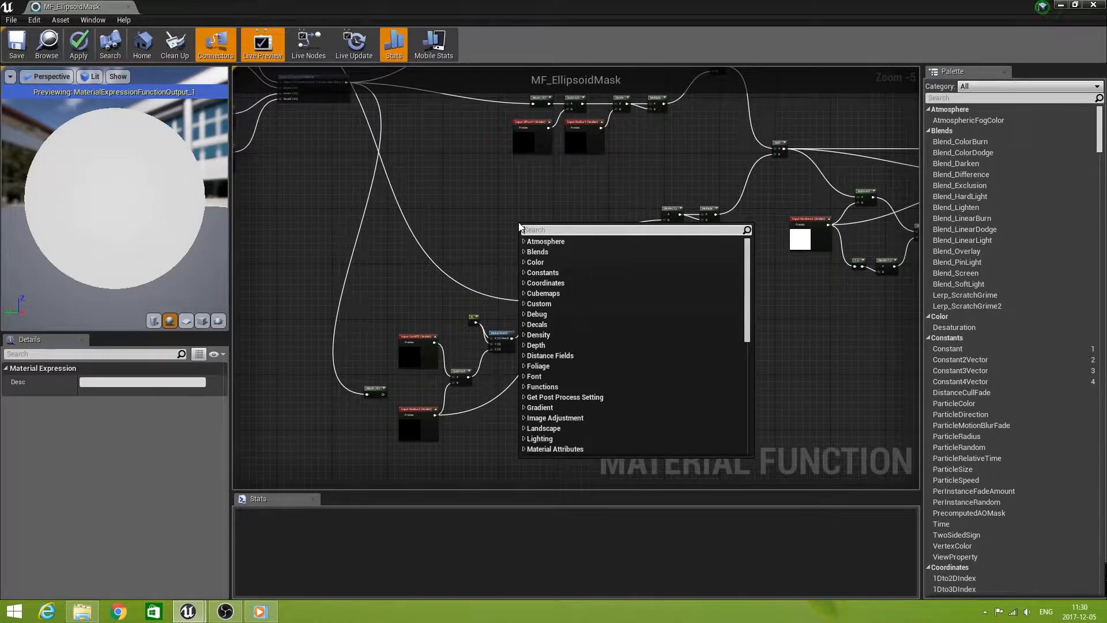
type("inpu")
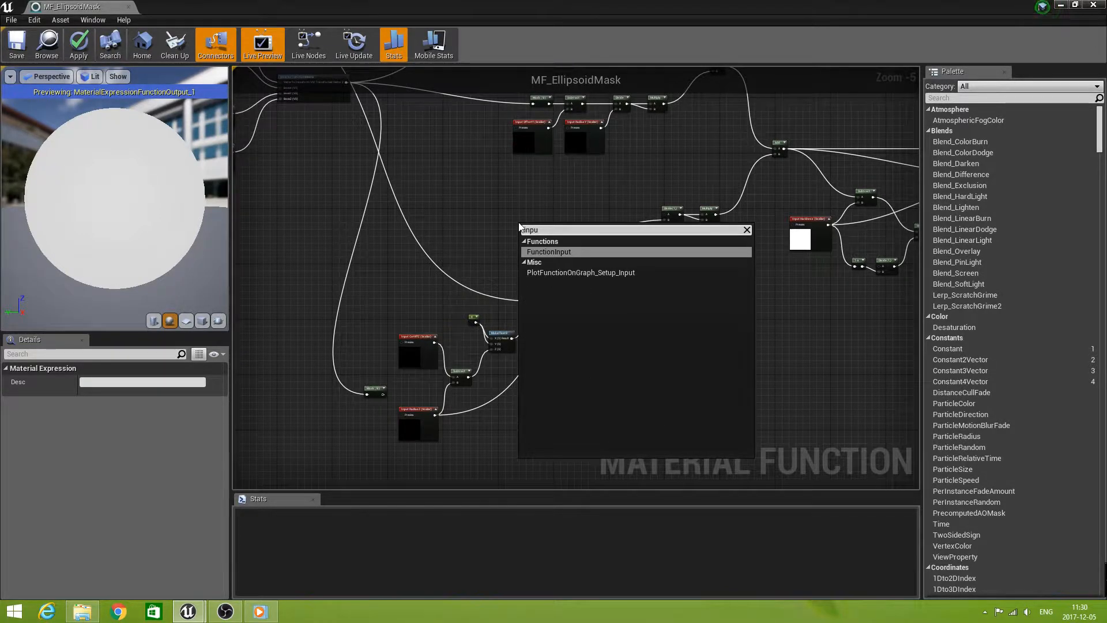
left_click(590, 255)
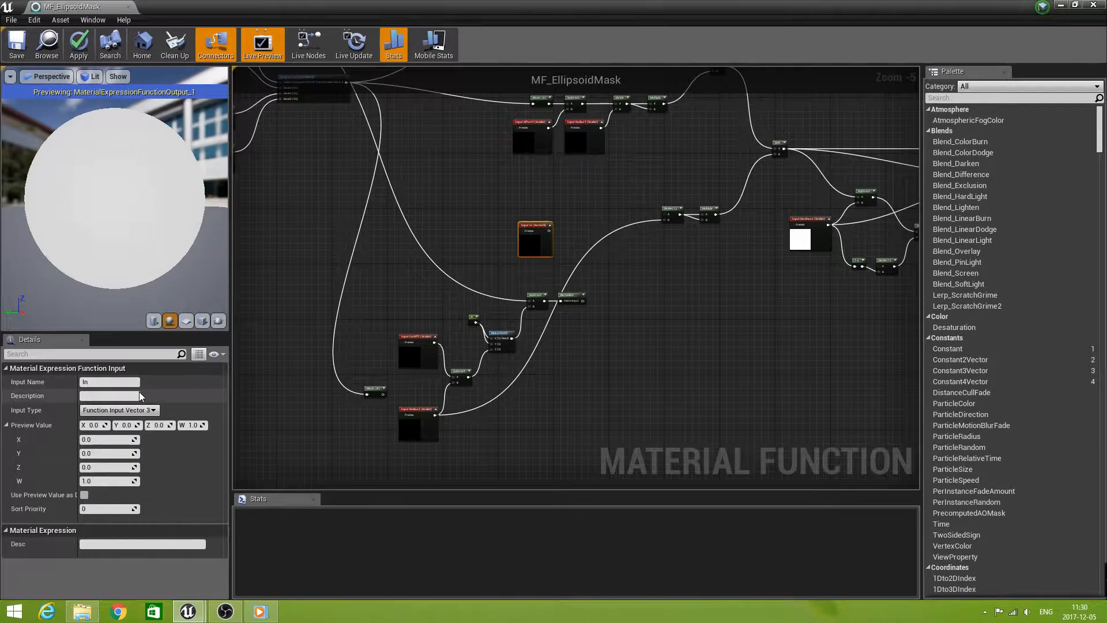
left_click(109, 382)
type("SurfaceNormal")
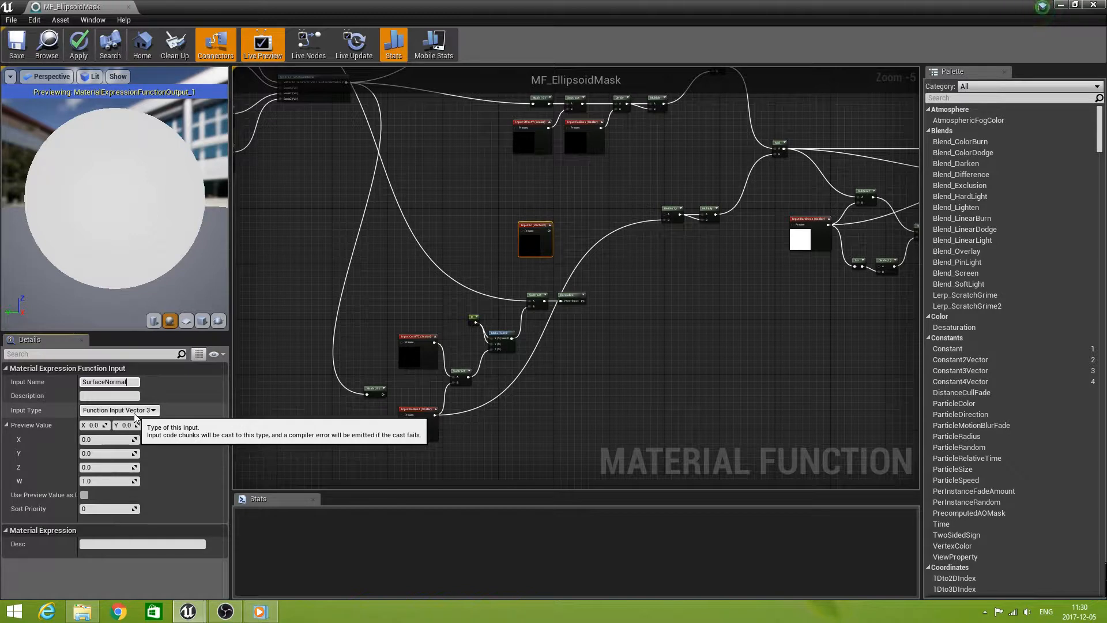
left_click(102, 469)
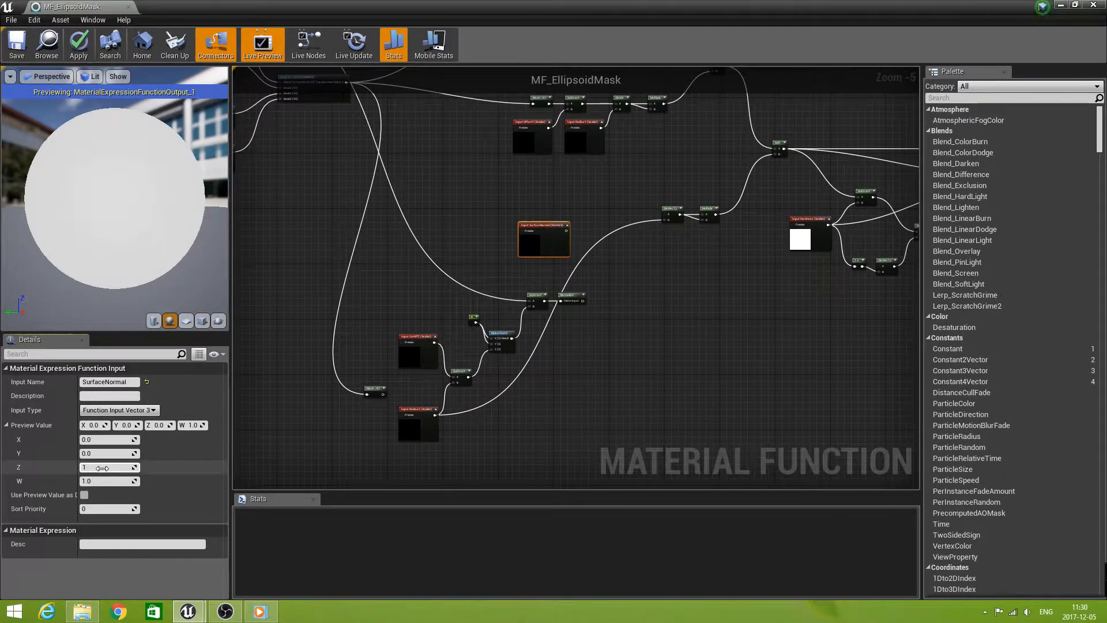
key("Return")
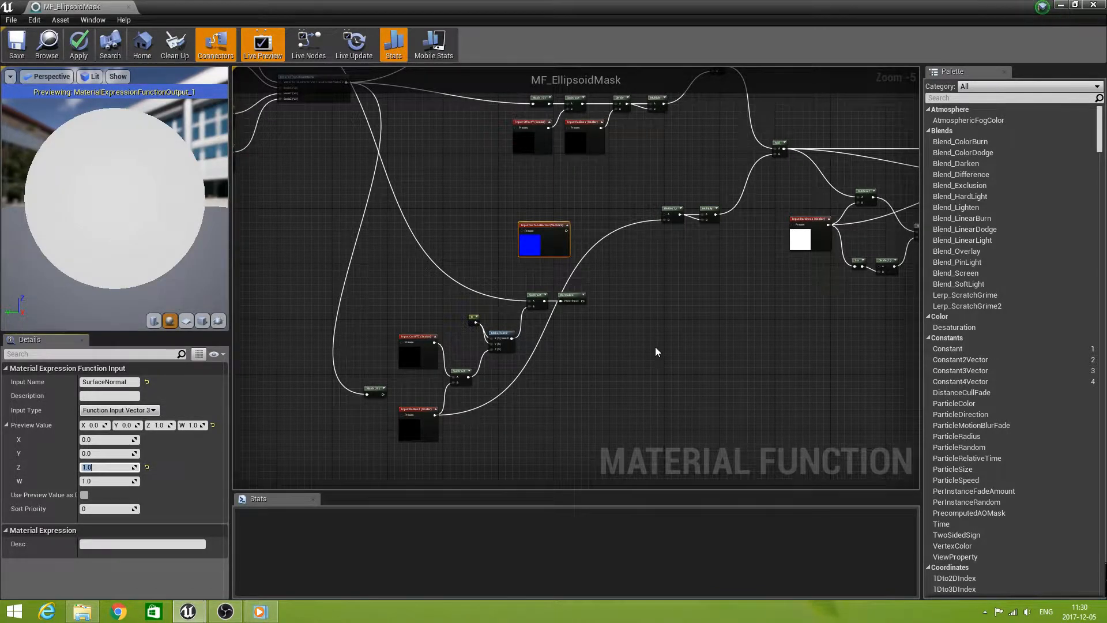
Add a DotProduct node with SurfaceNormal connected to A and the Normalize output connected to B
scroll(655, 347, "up", 2)
left_click_drag(412, 205, 552, 297)
type("do")
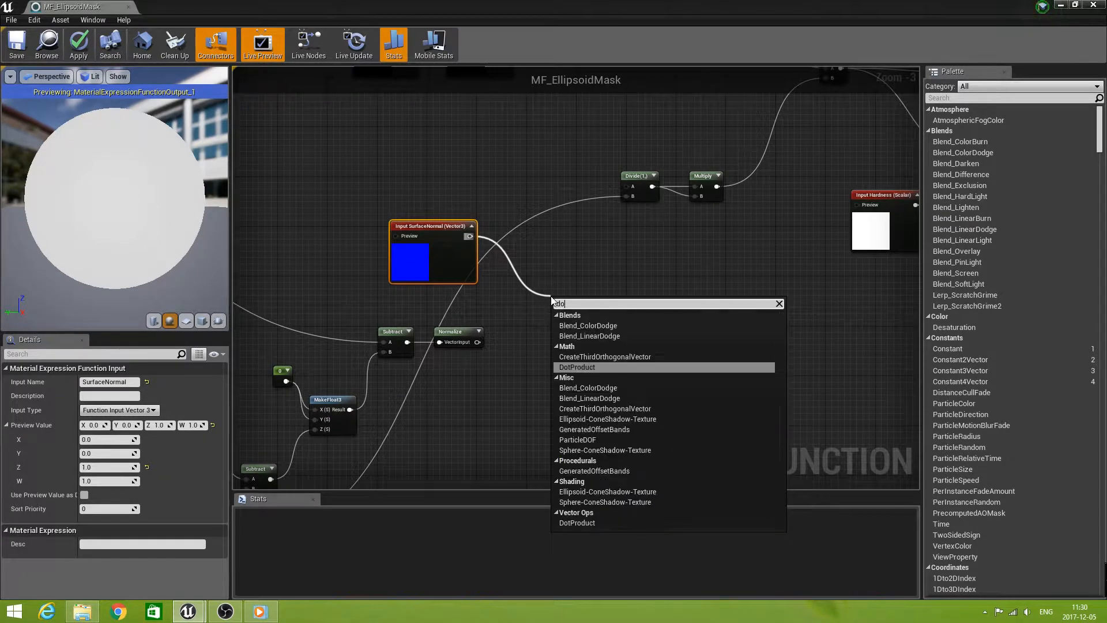
left_click(574, 368)
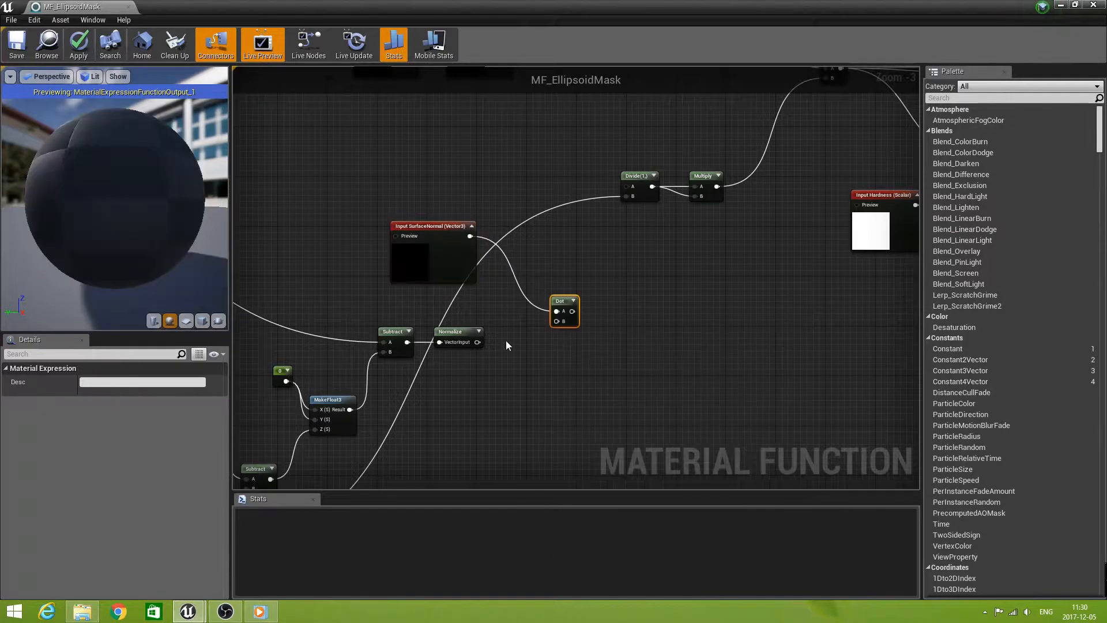
left_click_drag(481, 343, 556, 321)
right_click_drag(558, 355, 424, 394)
left_click_drag(425, 330, 407, 318)
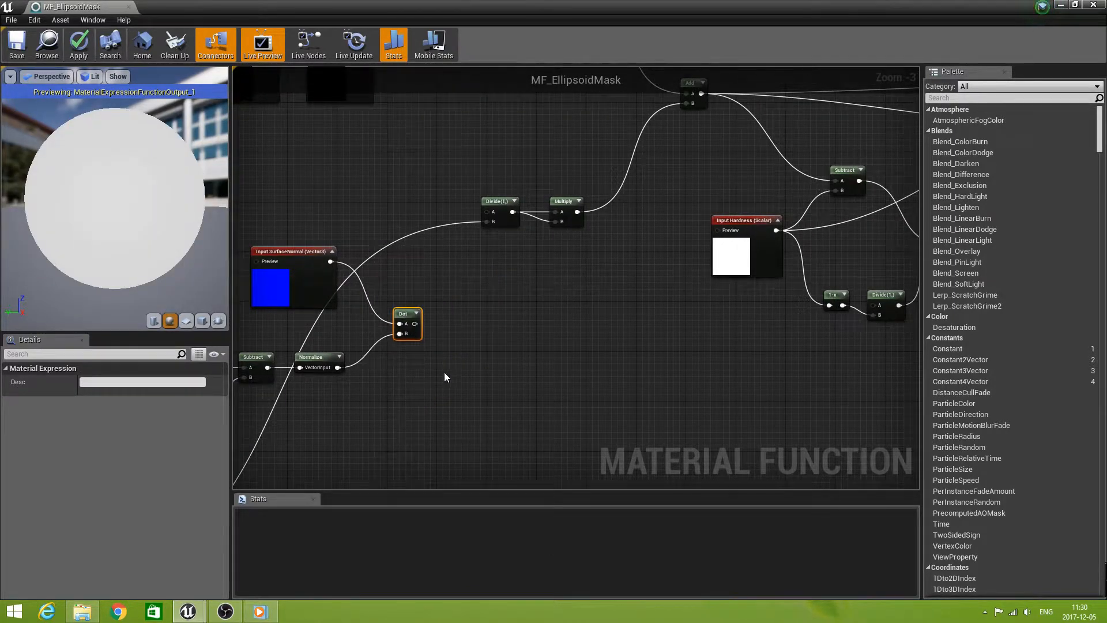
Add an If node after the Dot node, with the Dot output connected to A, and align it with the Dot node
right_click_drag(437, 374, 428, 376)
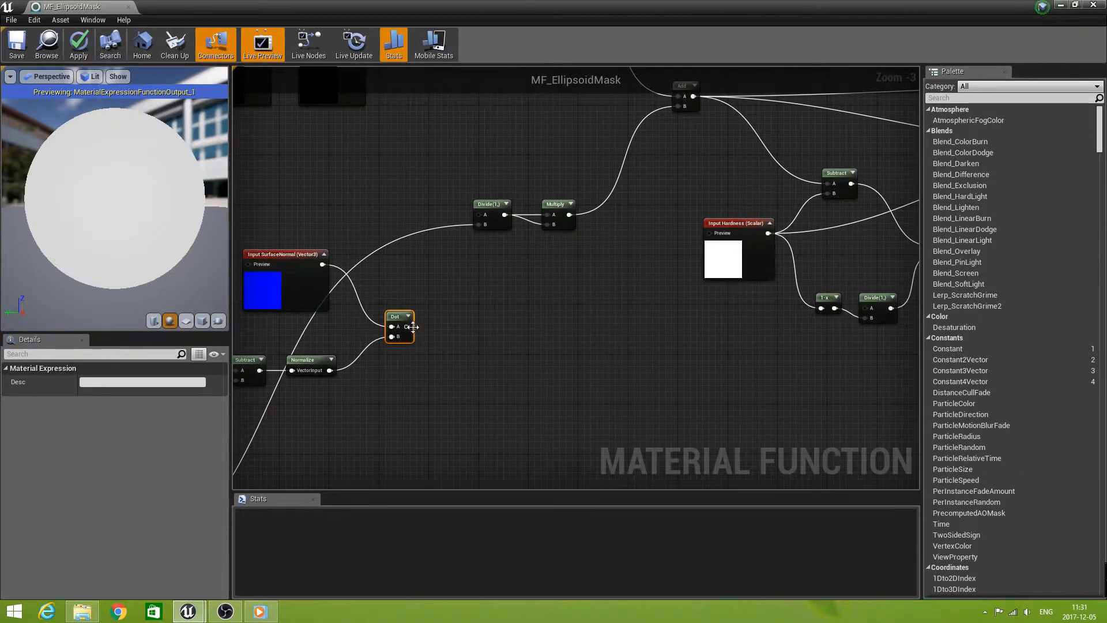
left_click_drag(411, 327, 474, 328)
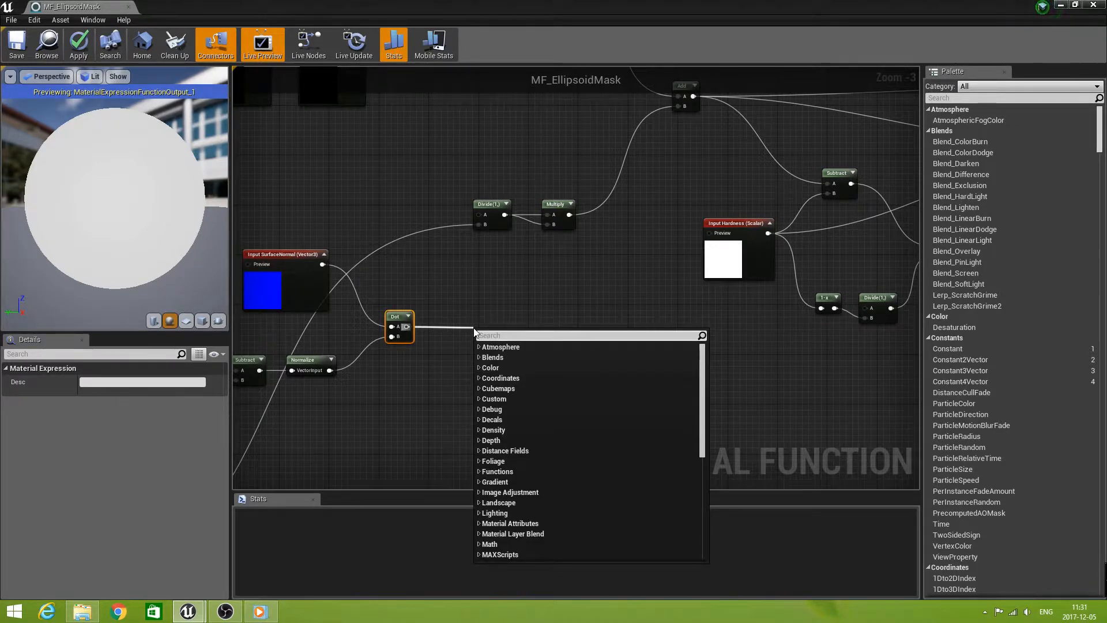
type("if")
key("Return")
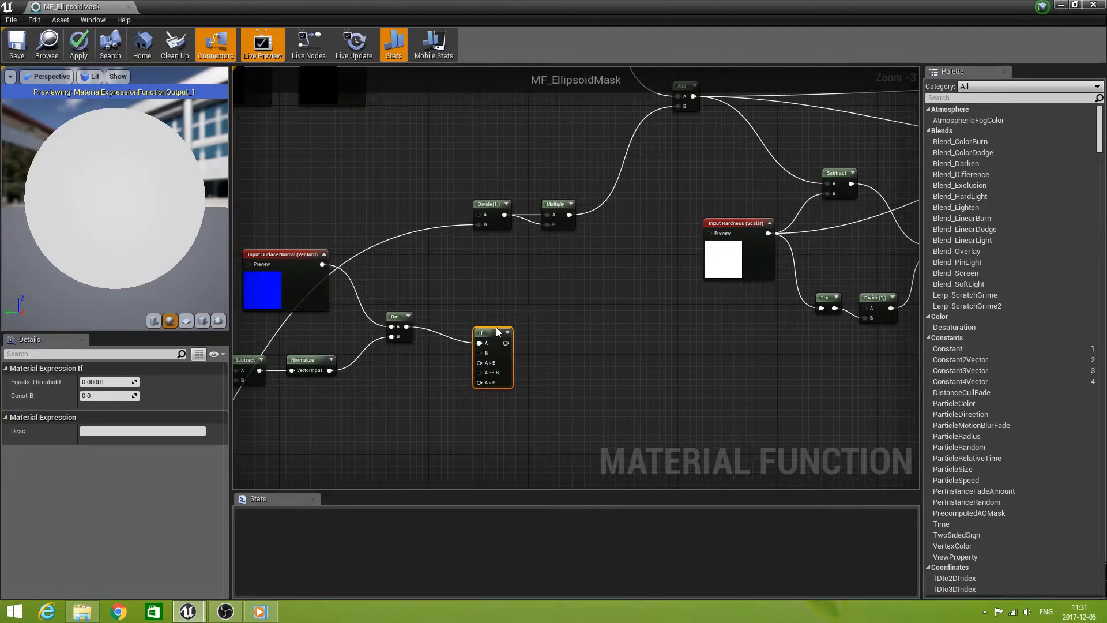
left_click_drag(495, 334, 494, 318)
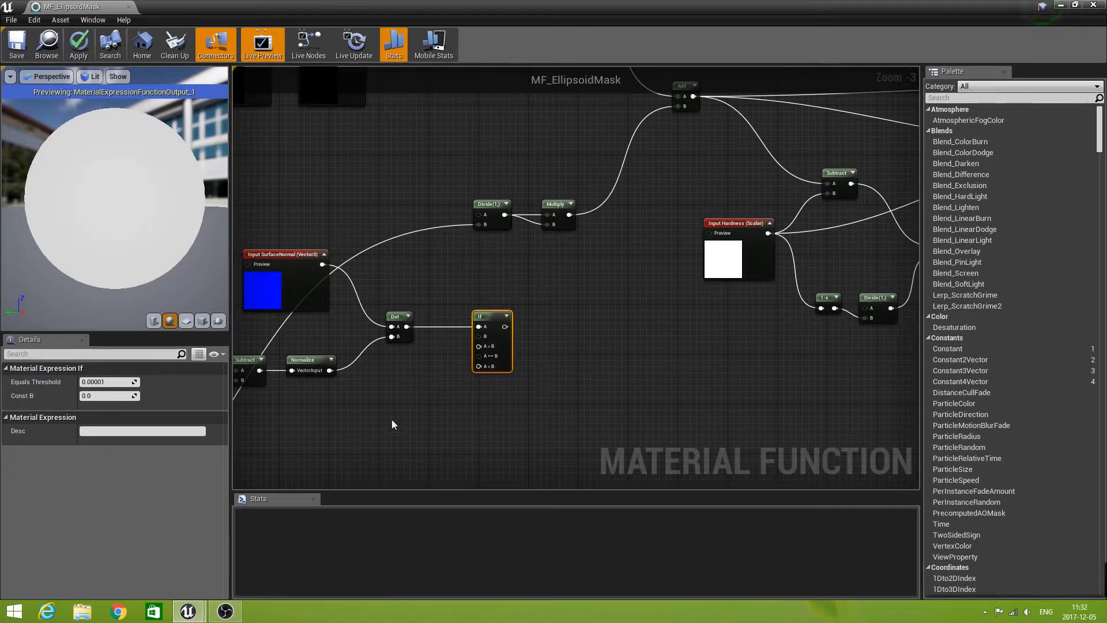
Add an Add node with RadiusZ connected to A and connect its output to the If node's A > B input
right_click_drag(388, 422, 411, 388)
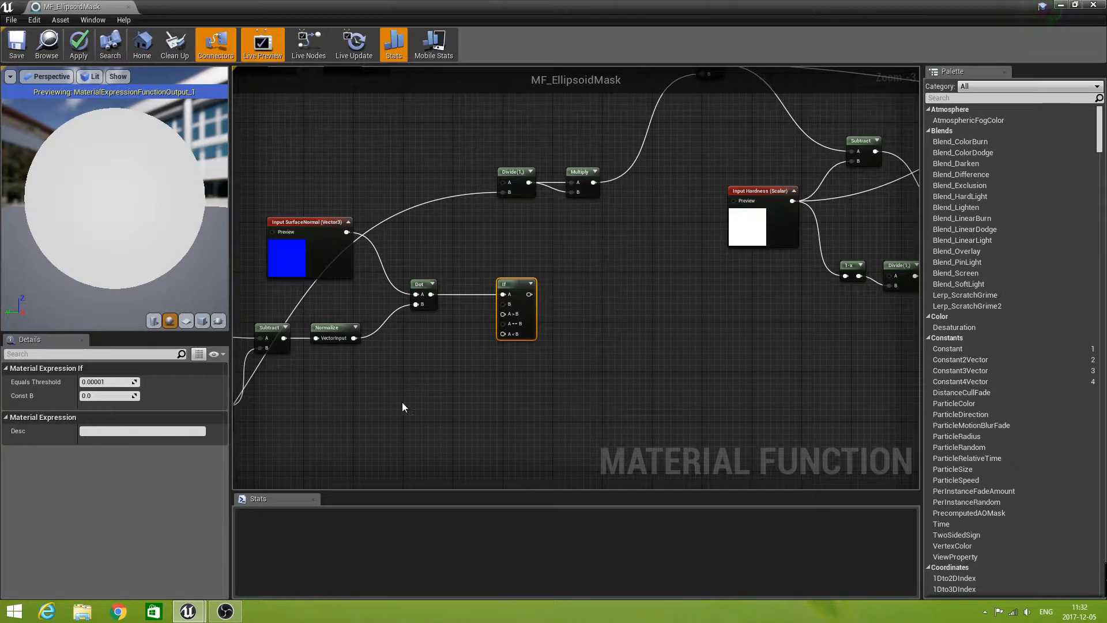
right_click_drag(370, 421, 437, 400)
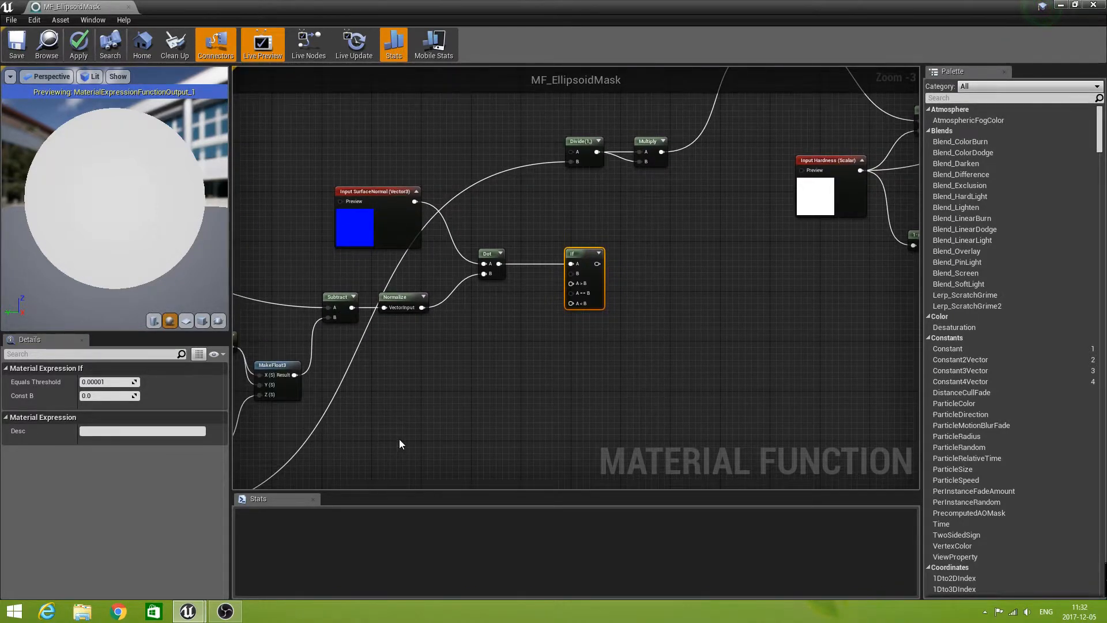
scroll(399, 440, "down", 1)
right_click_drag(386, 451, 488, 362)
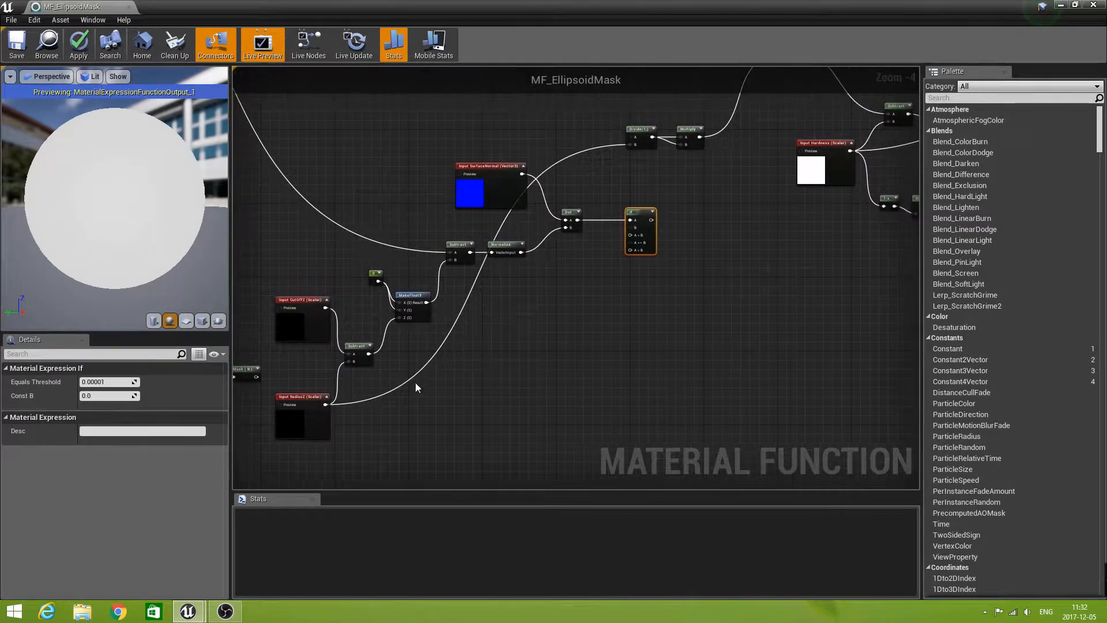
left_click_drag(330, 406, 542, 293)
type("add")
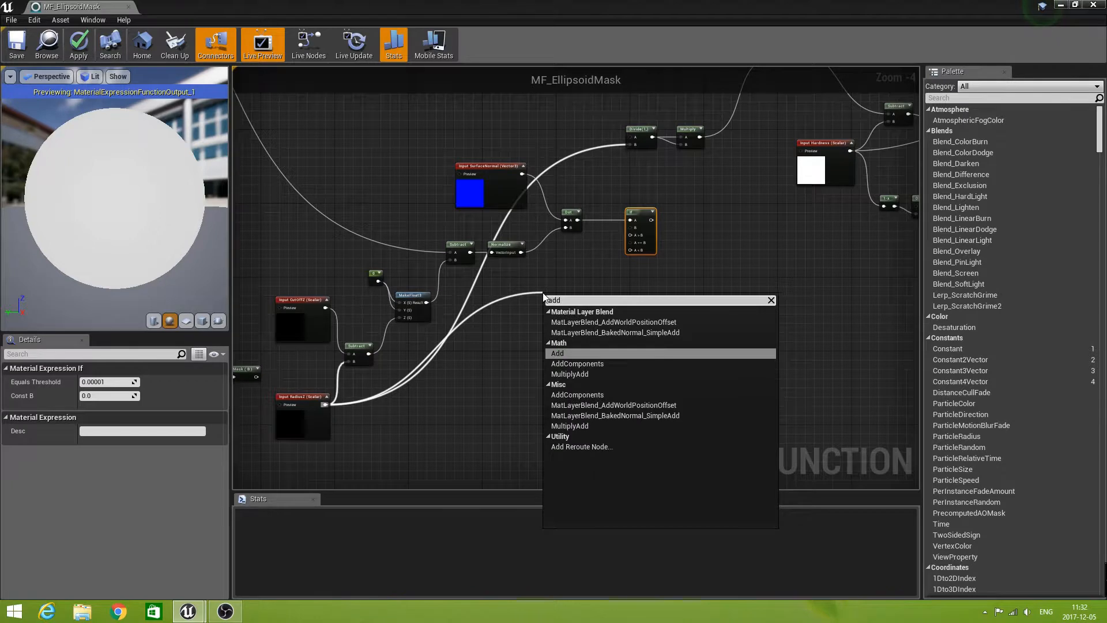
key("Return")
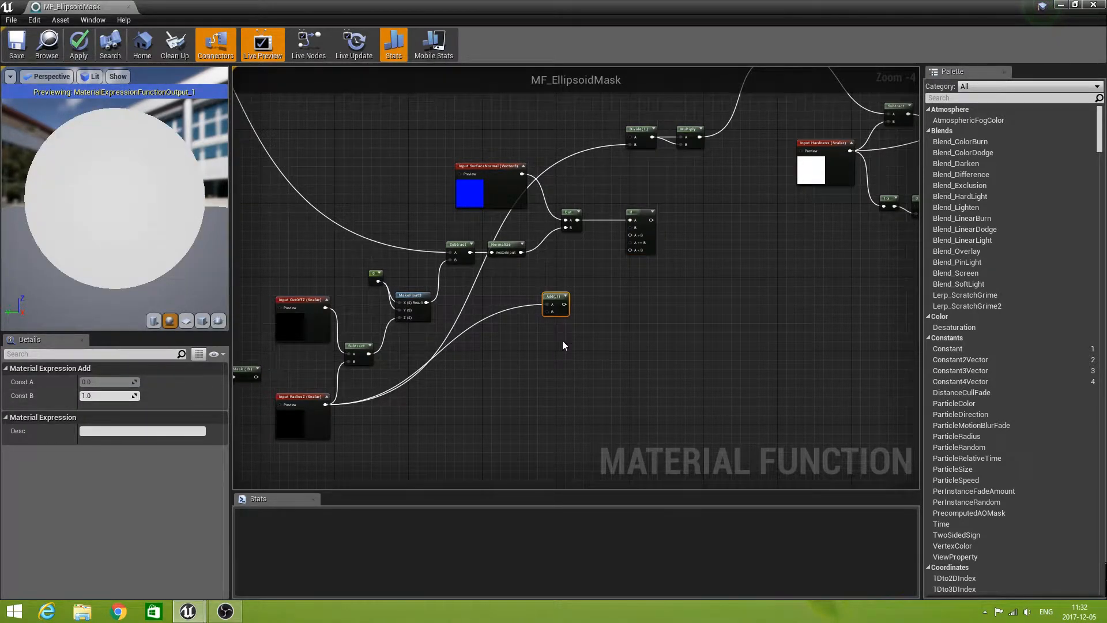
right_click_drag(562, 341, 499, 384)
left_click_drag(493, 344, 584, 258)
scroll(527, 320, "up", 2)
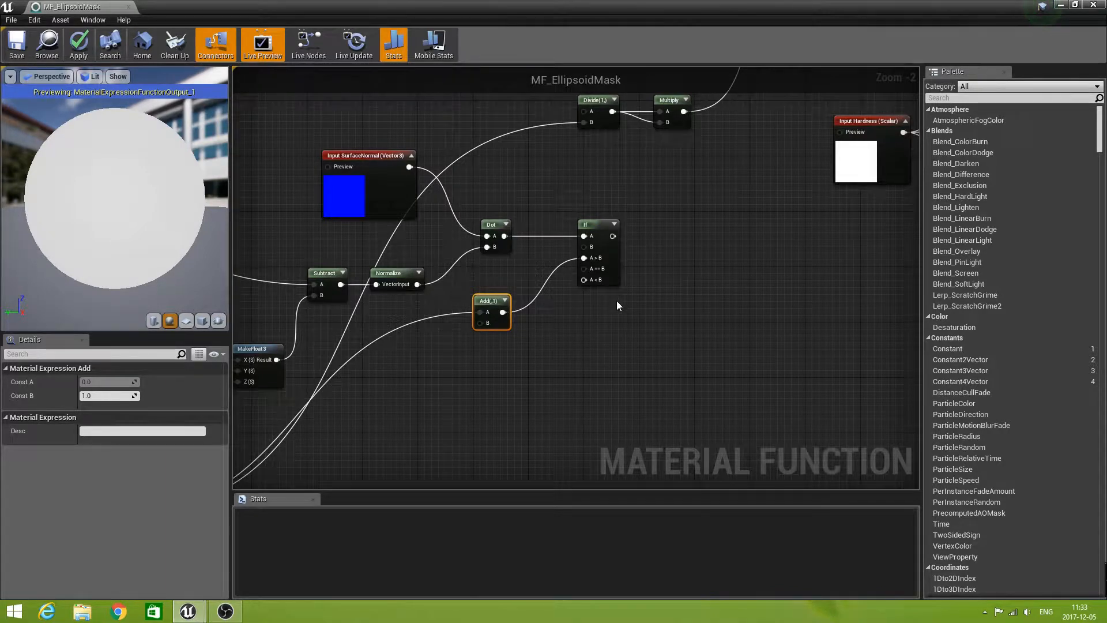
Move the Mask (B) node above CutOffZ and connect its output to the If node's A == B and A < B inputs
right_click_drag(463, 394, 545, 376)
scroll(545, 376, "down", 1)
right_click_drag(449, 408, 648, 380)
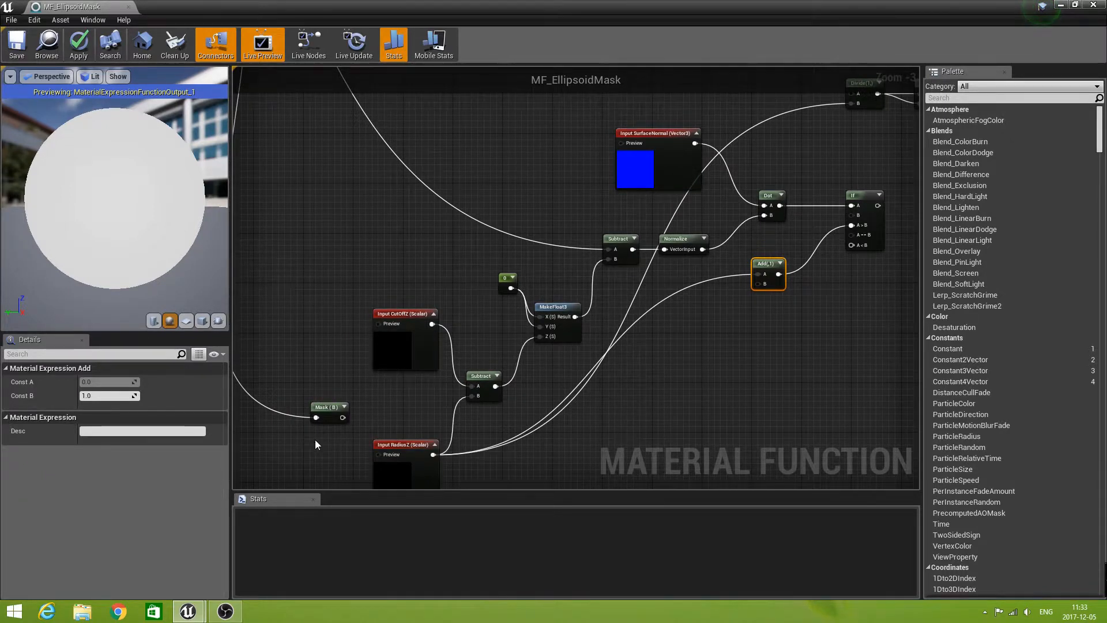
left_click_drag(335, 407, 361, 258)
right_click_drag(784, 382, 634, 408)
right_click_drag(329, 349, 386, 345)
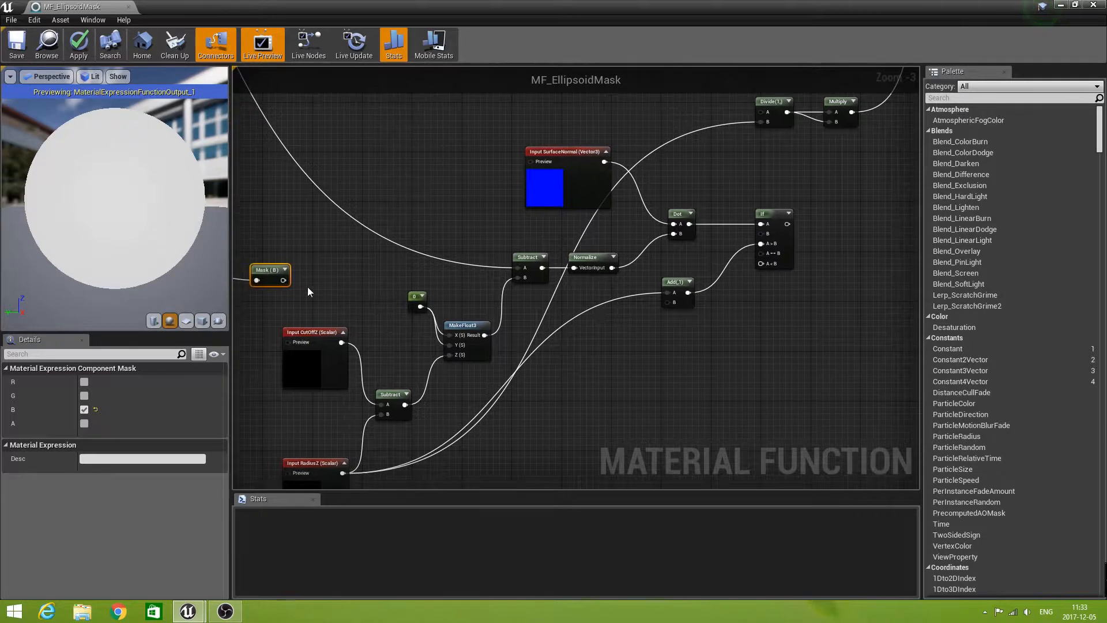
left_click_drag(282, 280, 762, 259)
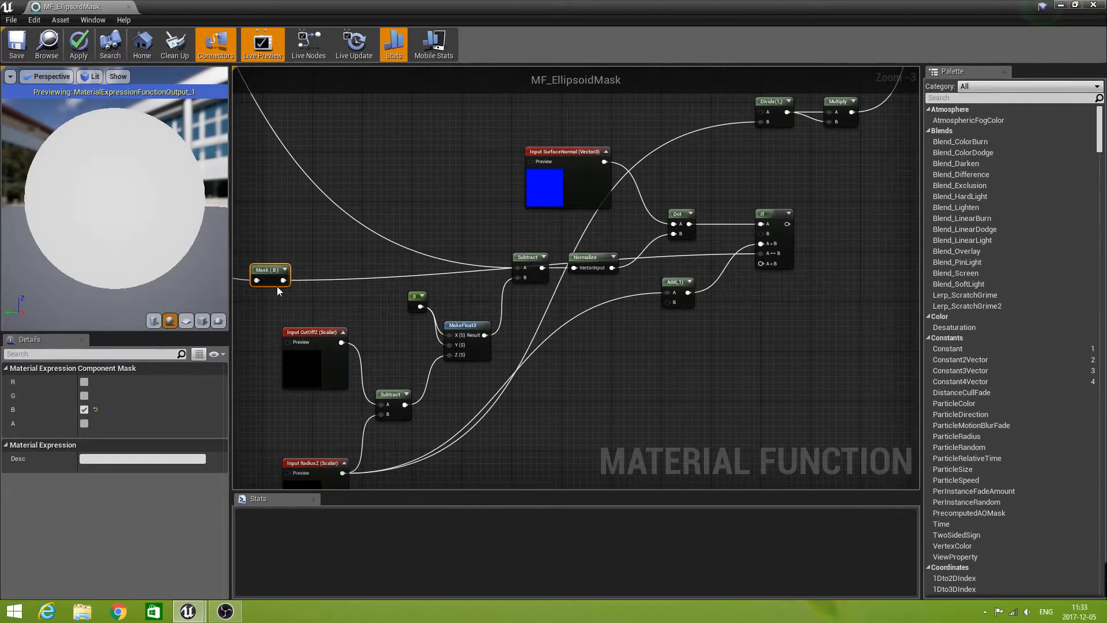
left_click_drag(283, 280, 760, 264)
right_click_drag(688, 422, 467, 413)
scroll(687, 383, "down", 1)
right_click_drag(542, 352, 609, 304)
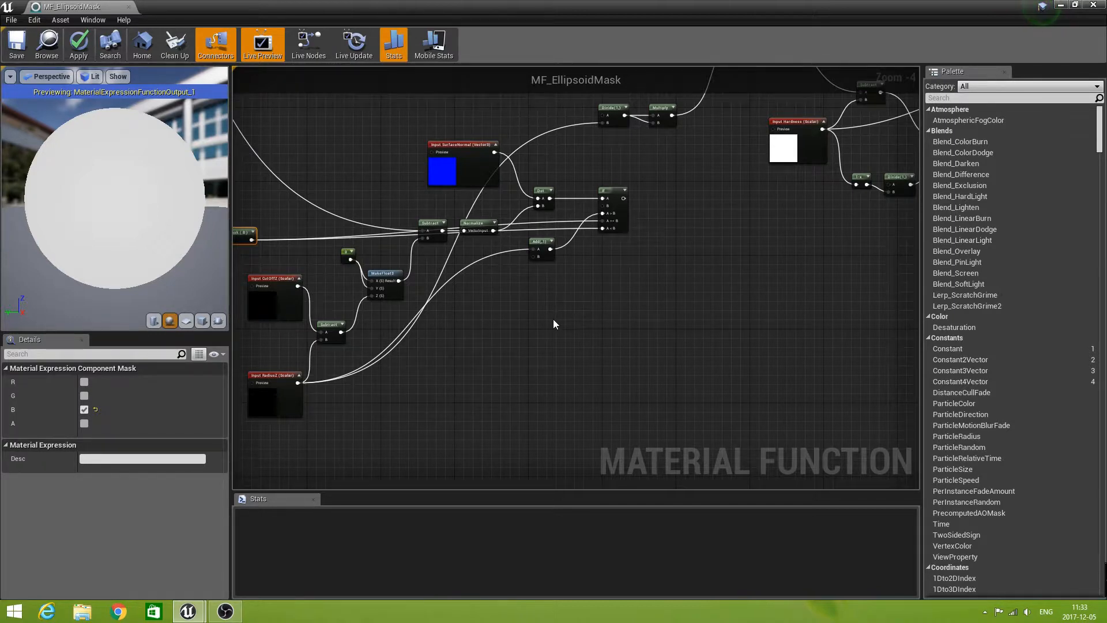
Connect the If node's output to the A input of the Divide node in the Z branch
right_click_drag(528, 299, 456, 402)
right_click_drag(526, 368, 463, 429)
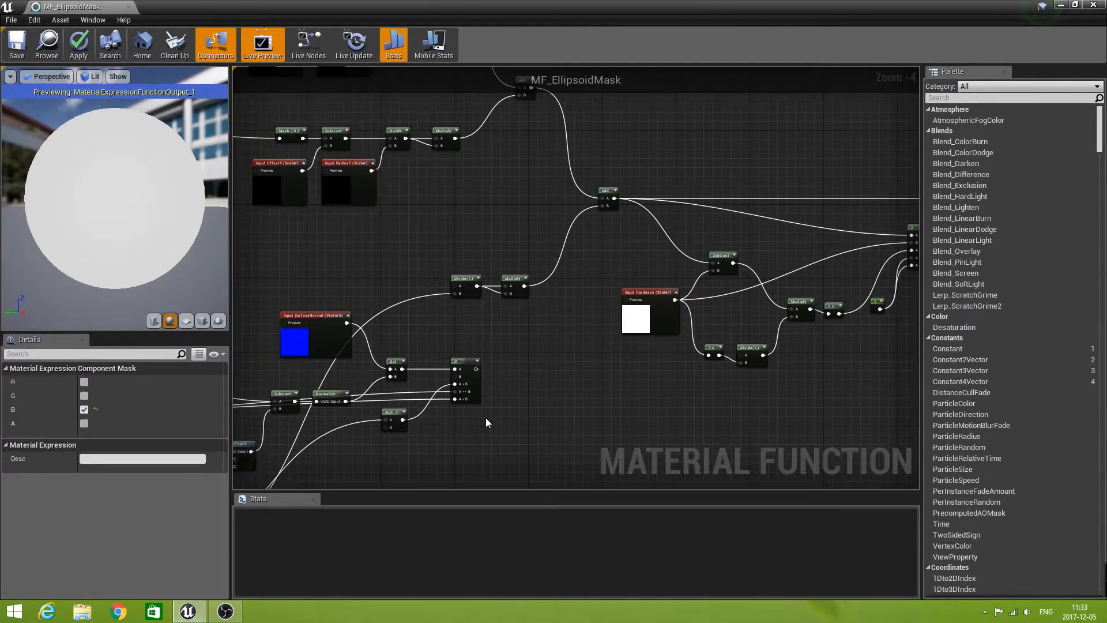
left_click_drag(477, 369, 453, 287)
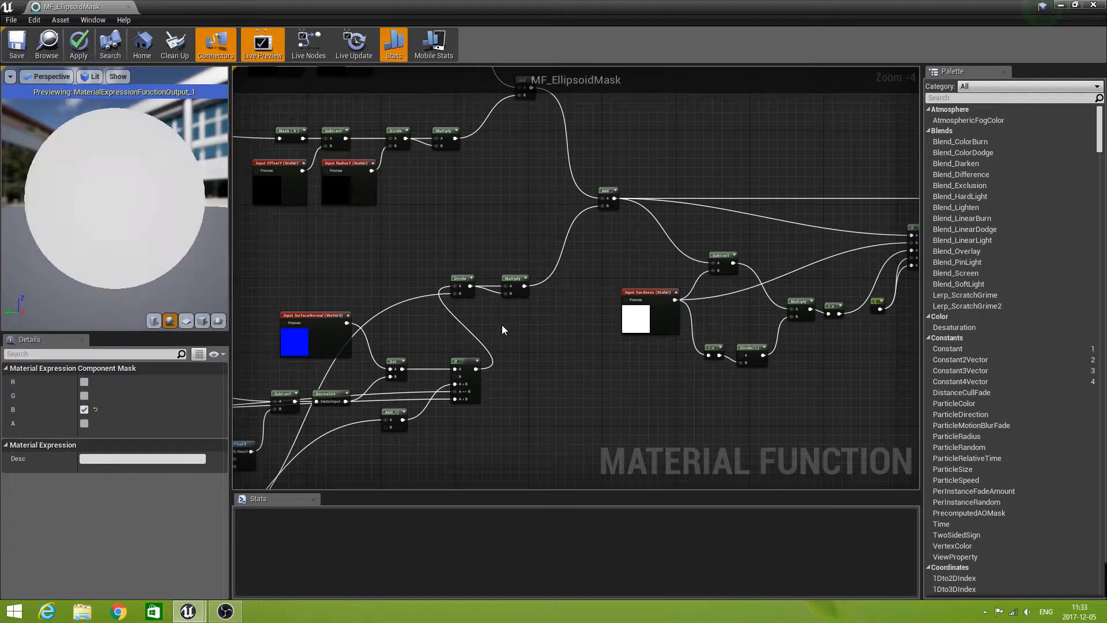
Move the whole Z cut-off node group, from Mask (B) through the If node, farther away from the Divide node
scroll(519, 454, "down", 1)
right_click_drag(508, 472, 598, 343)
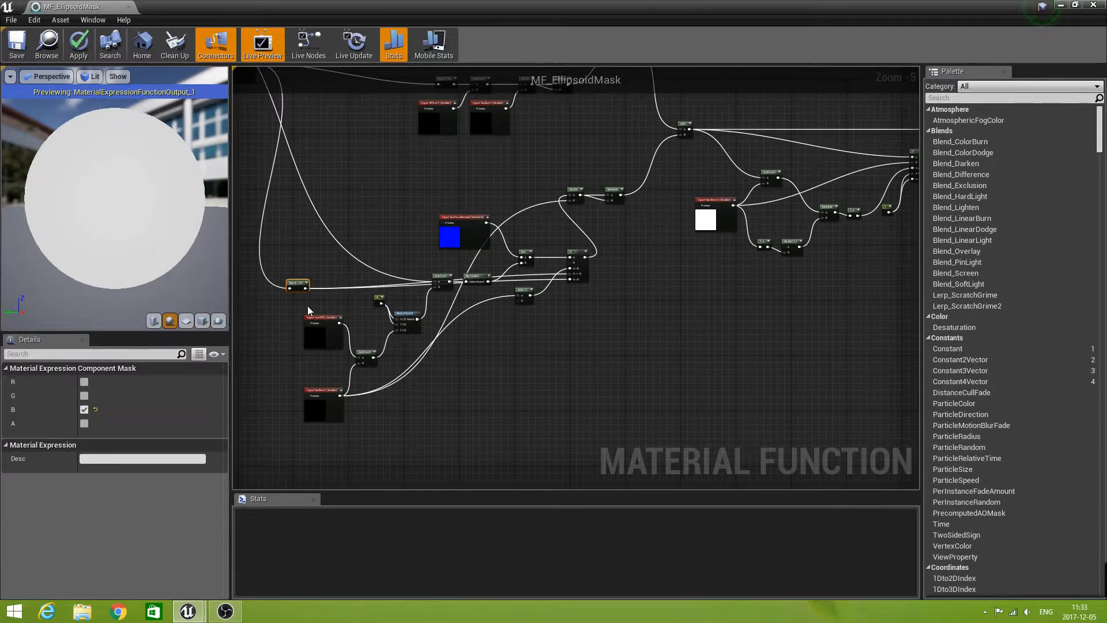
left_click_drag(260, 150, 587, 453)
left_click(611, 251, "ctrl")
key("Left")
key("Left")
key("Left")
key("Left")
key("Left")
key("Left")
key("Left")
key("Left")
key("Left")
key("Left")
key("Left")
key("Left")
key("Left")
key("Left")
key("Left")
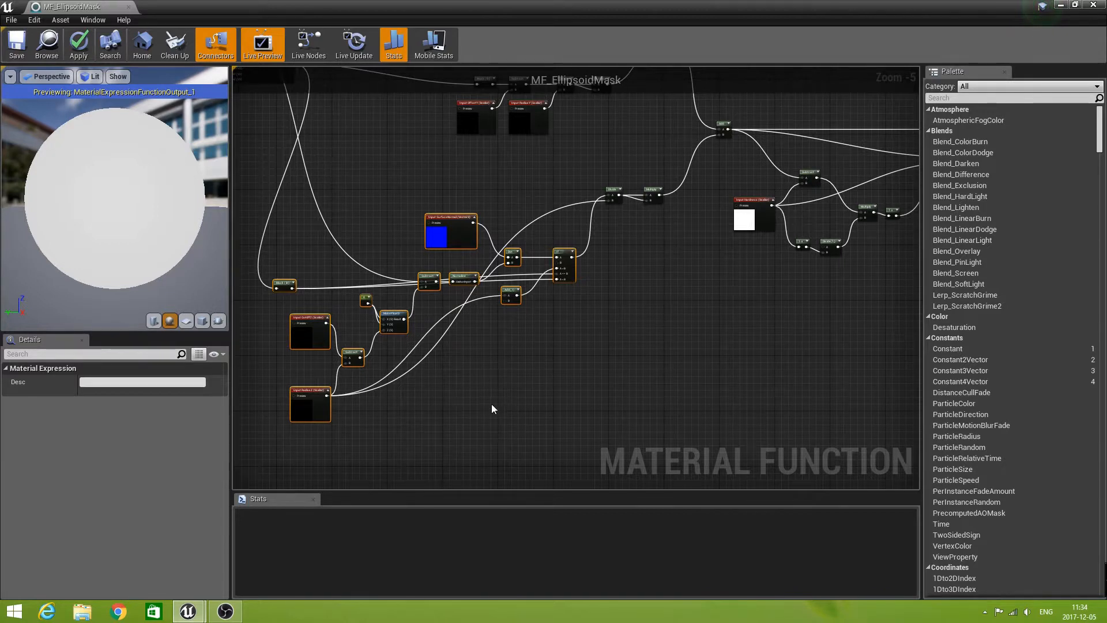
scroll(470, 361, "up", 2)
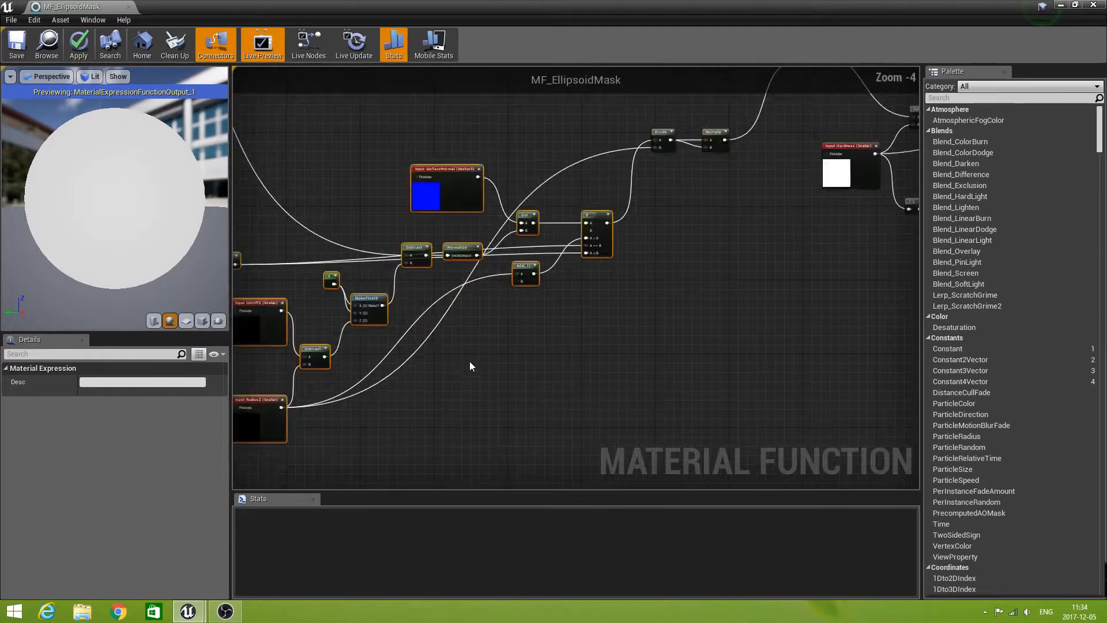
left_click(509, 369)
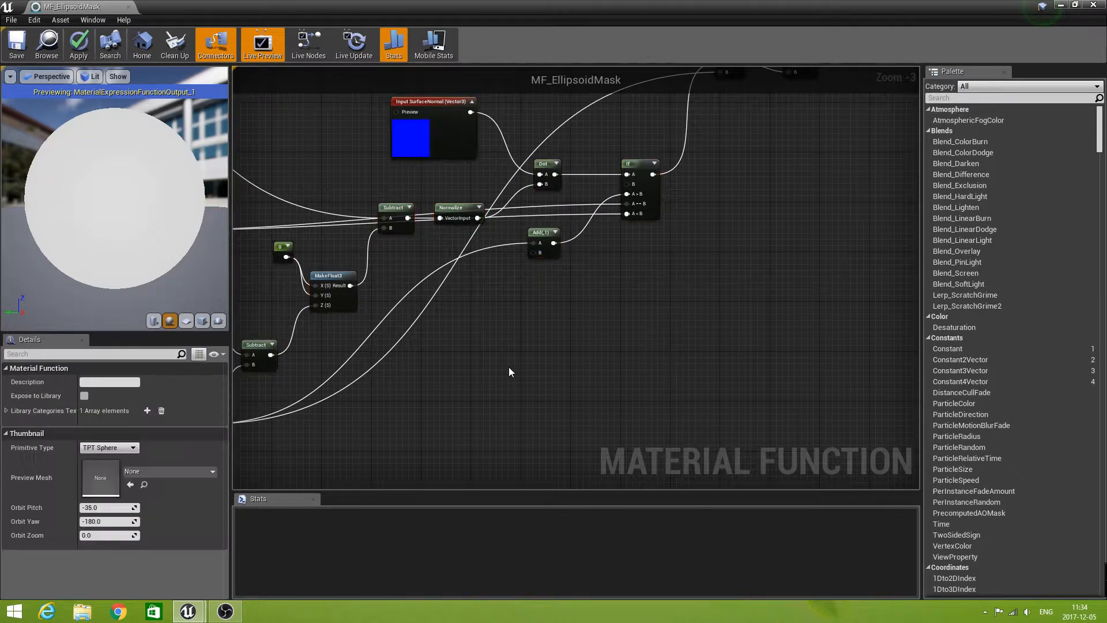
Raise the Subtract and Normalize nodes above the Mask (B) wires and shift the SurfaceNormal input up to make room
right_click_drag(396, 327, 420, 346)
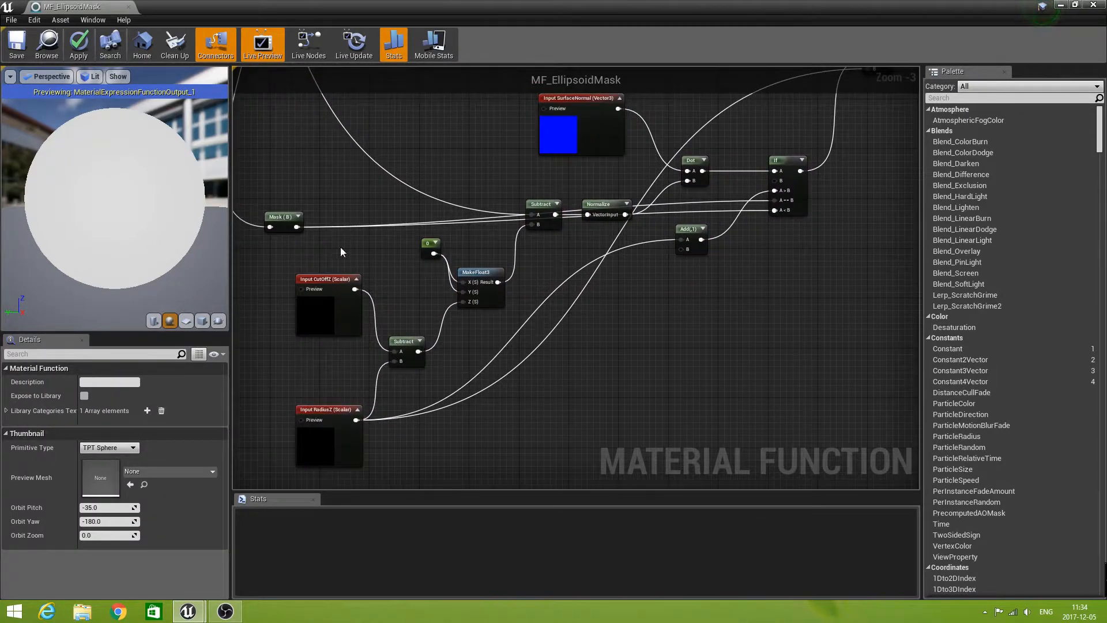
left_click(543, 200)
left_click(605, 204, "ctrl")
left_click_drag(596, 208, 584, 181)
right_click_drag(584, 181, 570, 267)
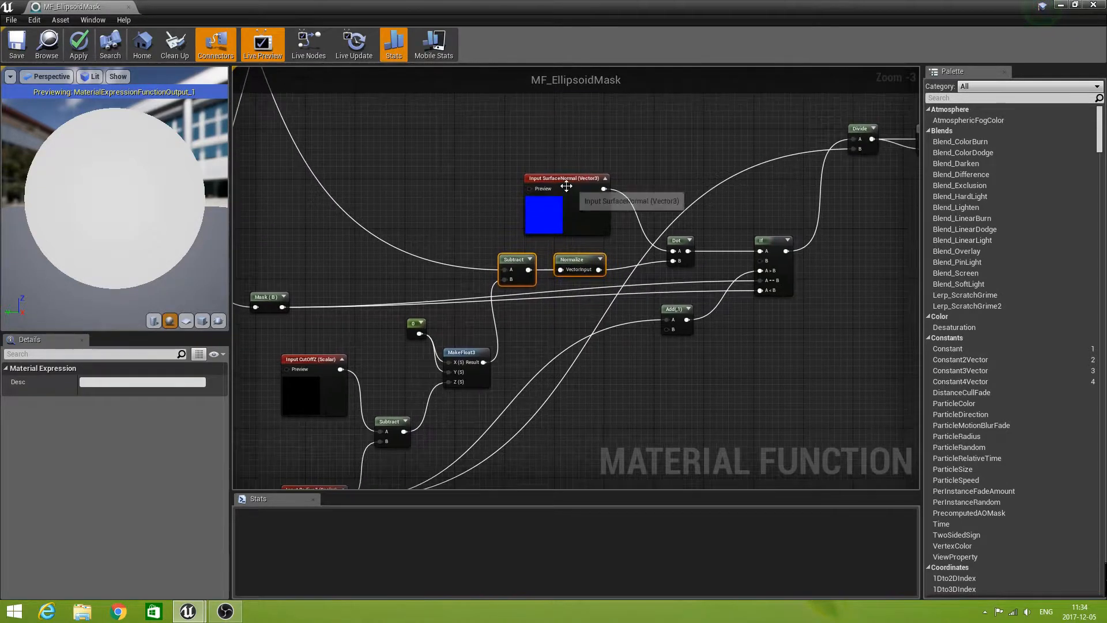
left_click_drag(570, 181, 549, 160)
mouse_move(514, 249)
left_mouse_down()
mouse_move(574, 255)
mouse_move(528, 241)
left_mouse_up()
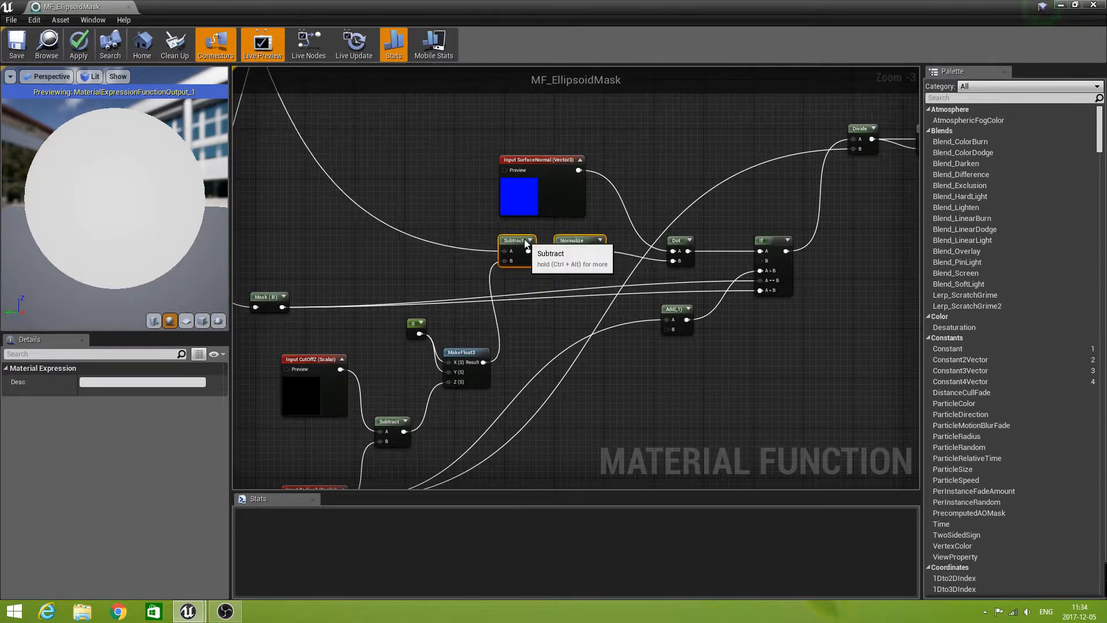
Nudge the Dot node slightly upward to line up with the Normalize node, and clear the selection
right_click_drag(552, 365, 488, 301)
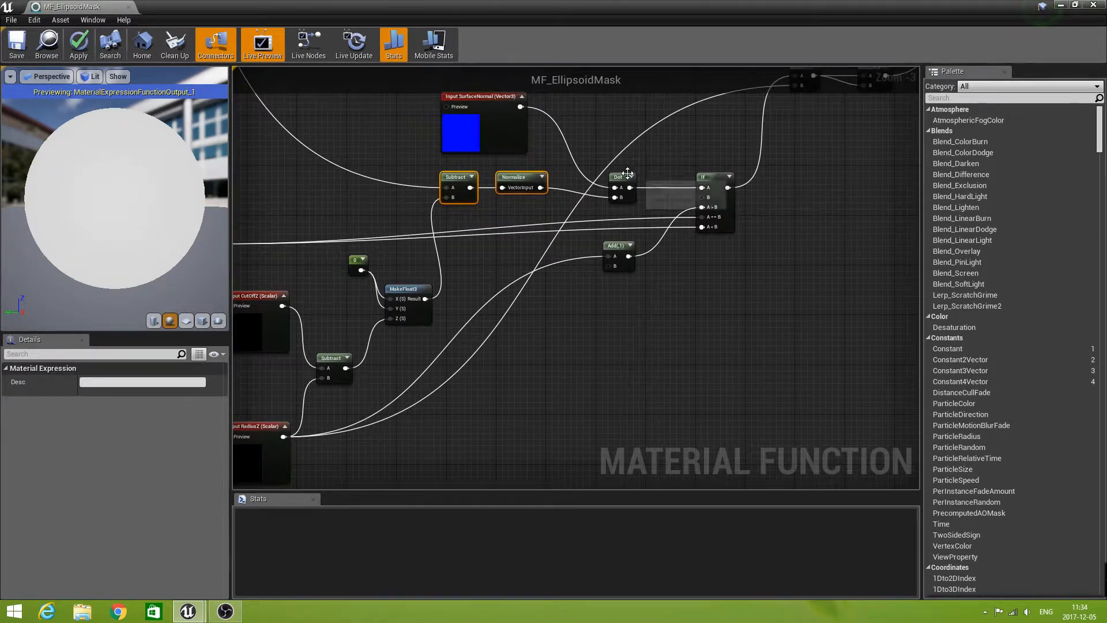
left_click_drag(624, 177, 625, 165)
mouse_move(569, 419)
right_mouse_down()
mouse_move(607, 395)
mouse_move(571, 412)
right_mouse_up()
scroll(604, 393, "down", 1)
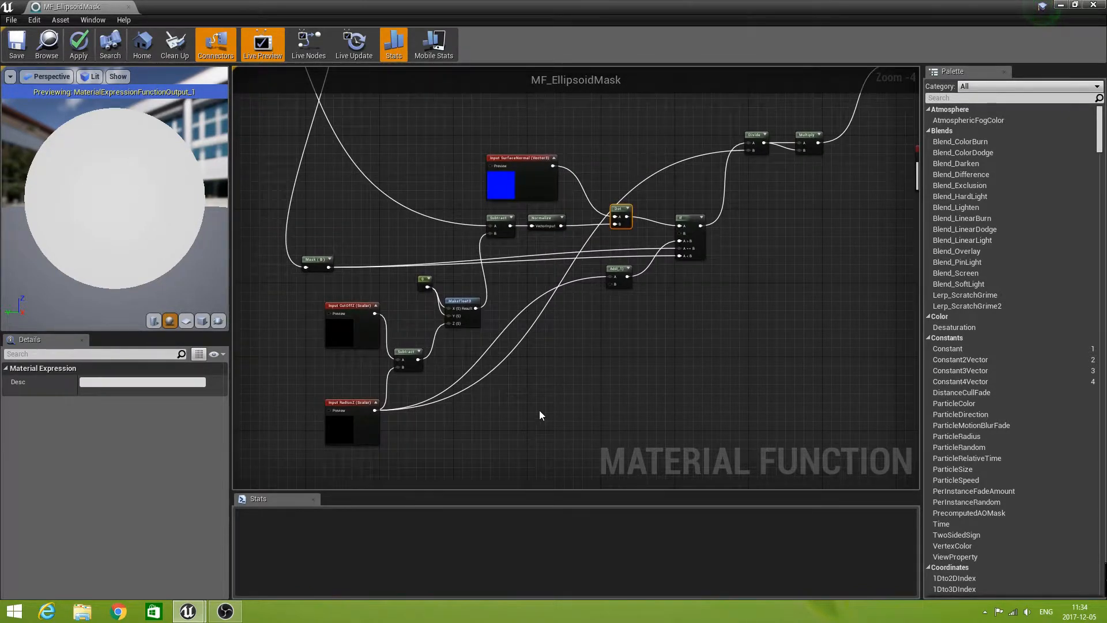
right_click(539, 410)
left_click(504, 432)
Examine the reworked Z cut-off branch and its connections to the rest of the ellipsoid mask graph
scroll(580, 403, "down", 1)
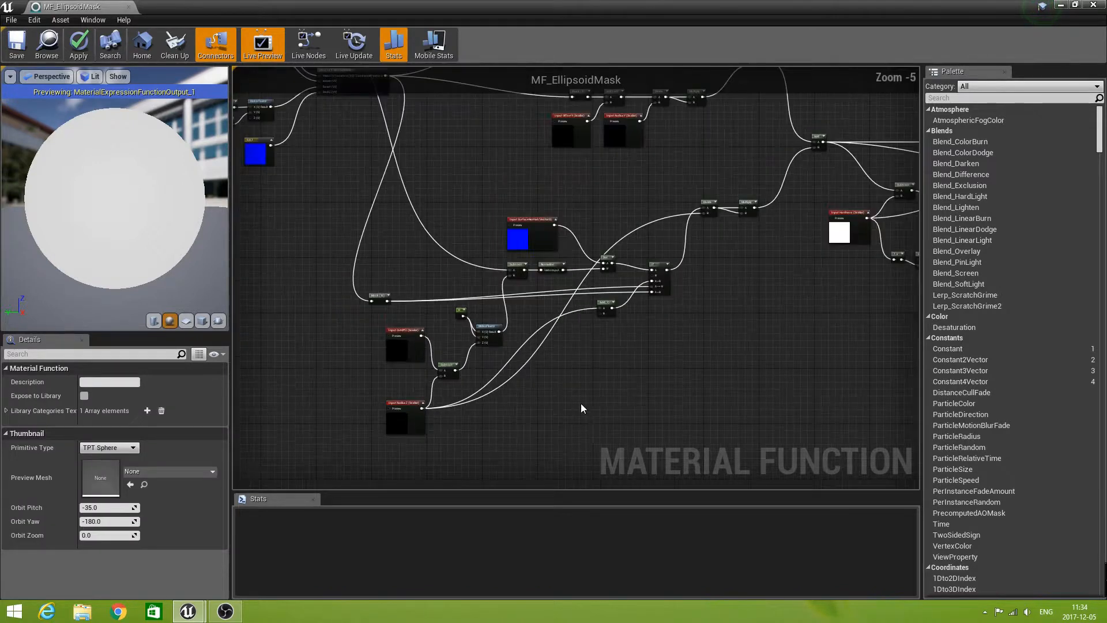
right_click_drag(580, 408, 526, 421)
scroll(528, 424, "up", 1)
right_click_drag(427, 445, 515, 418)
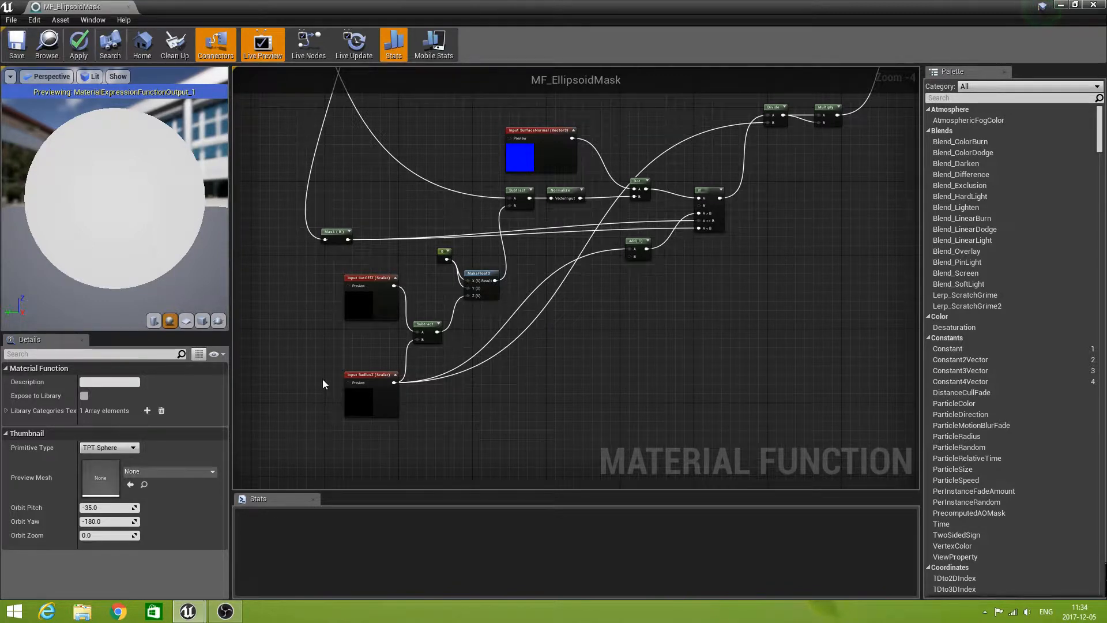
scroll(303, 348, "down", 1)
right_click_drag(486, 367, 550, 424)
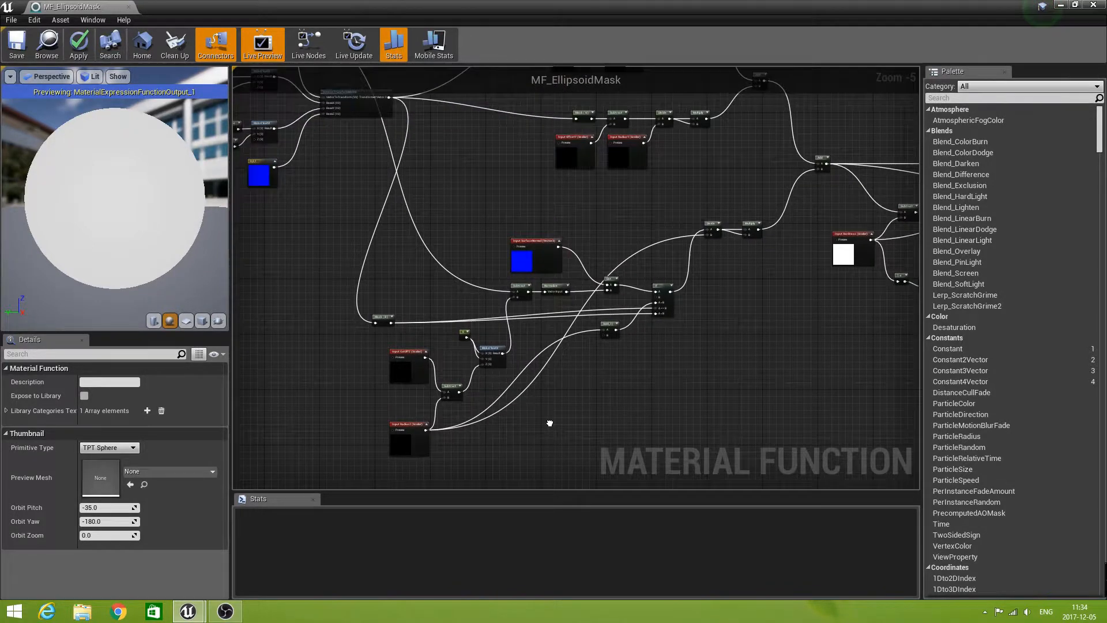
right_click_drag(339, 206, 410, 276)
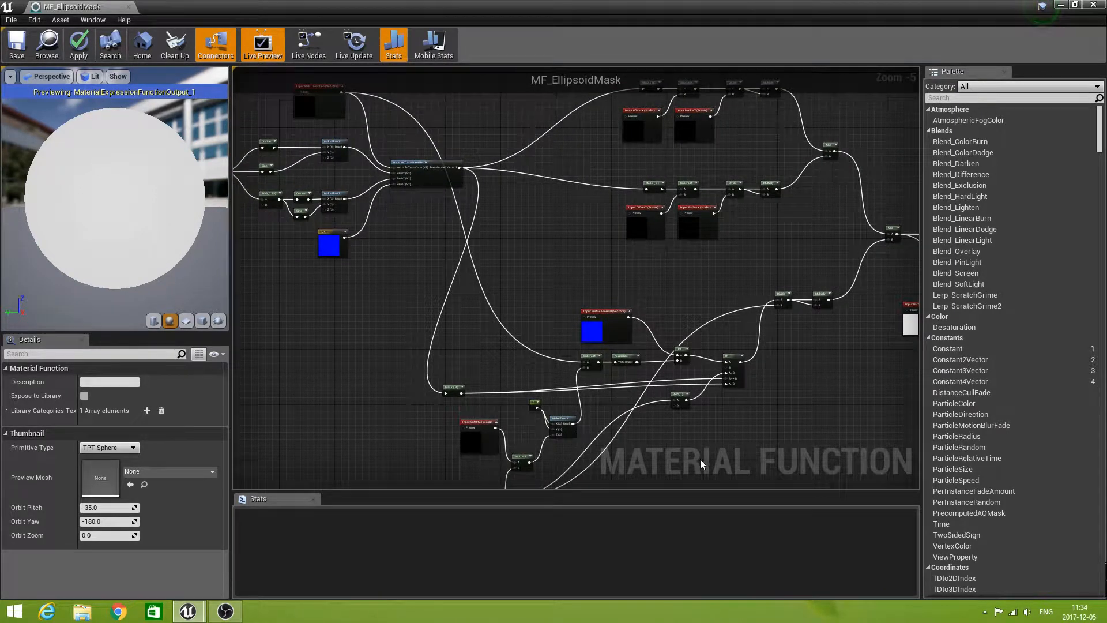
right_click_drag(626, 423, 608, 302)
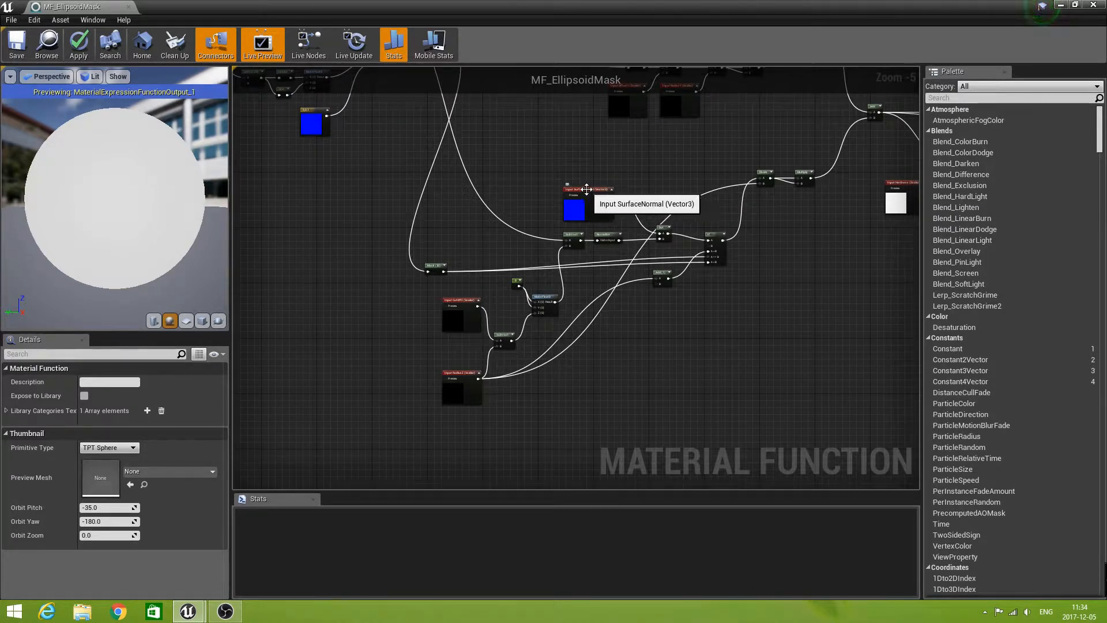
right_click_drag(721, 340, 586, 341)
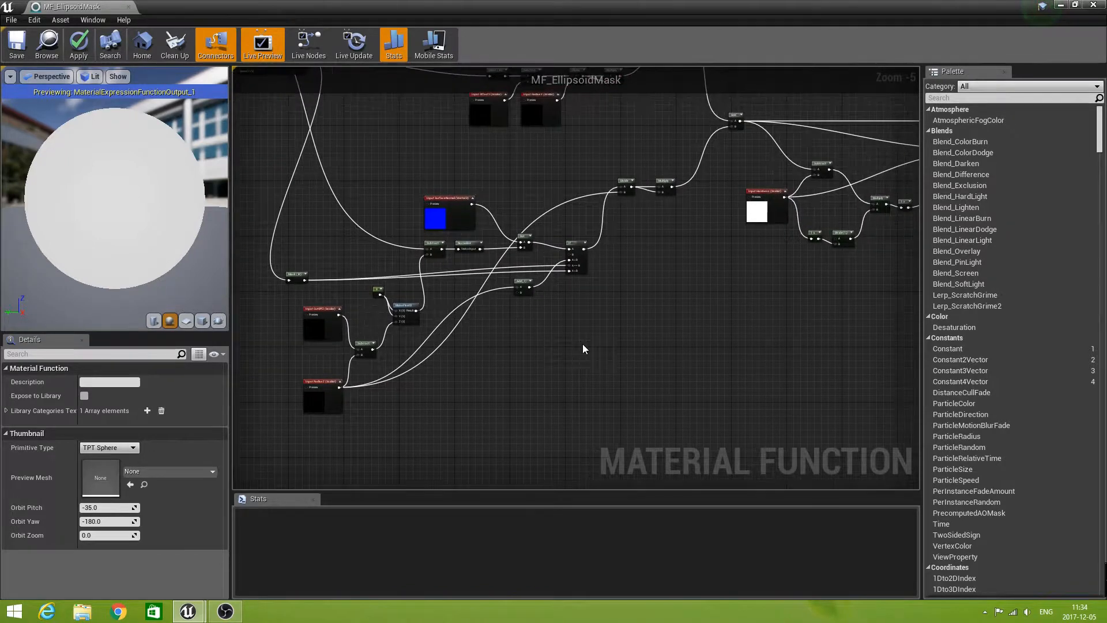
scroll(583, 343, "up", 2)
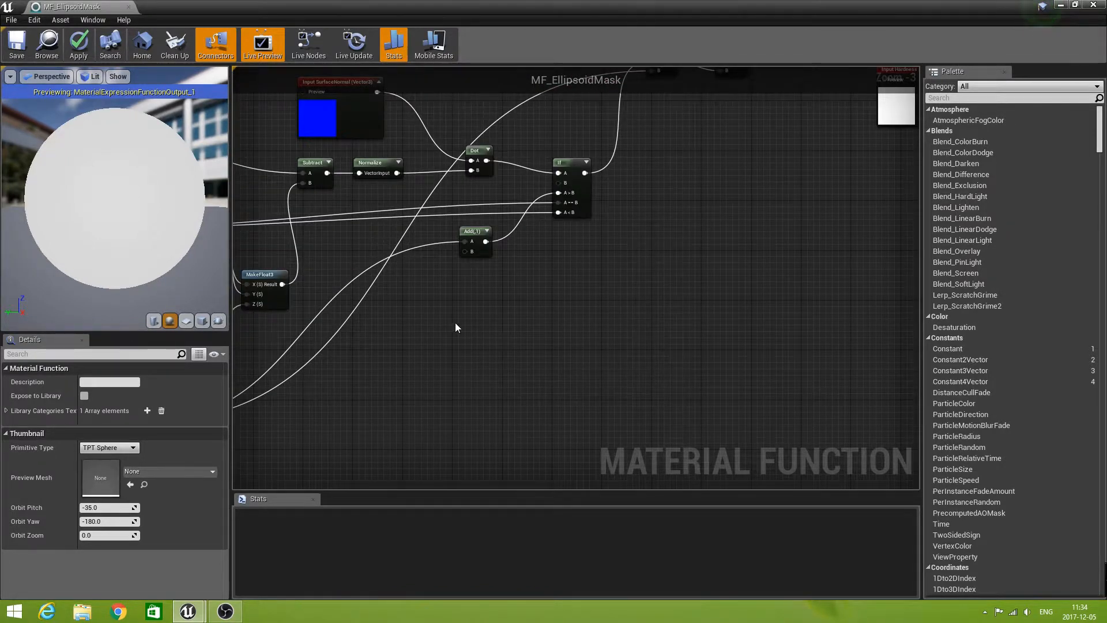
right_click_drag(455, 323, 504, 361)
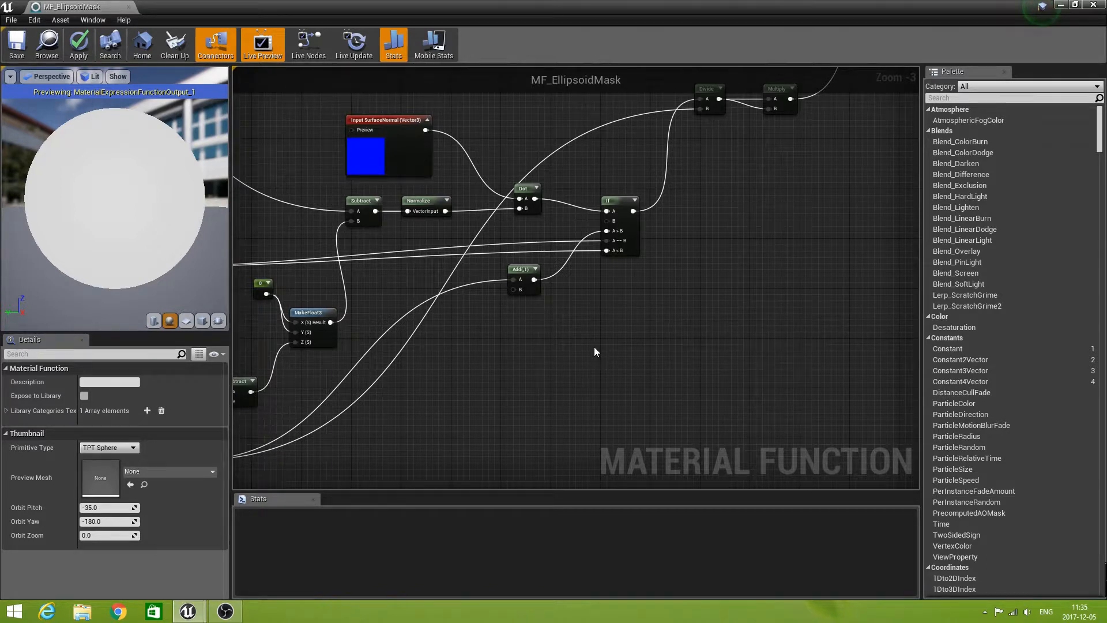
right_click_drag(509, 368, 525, 364)
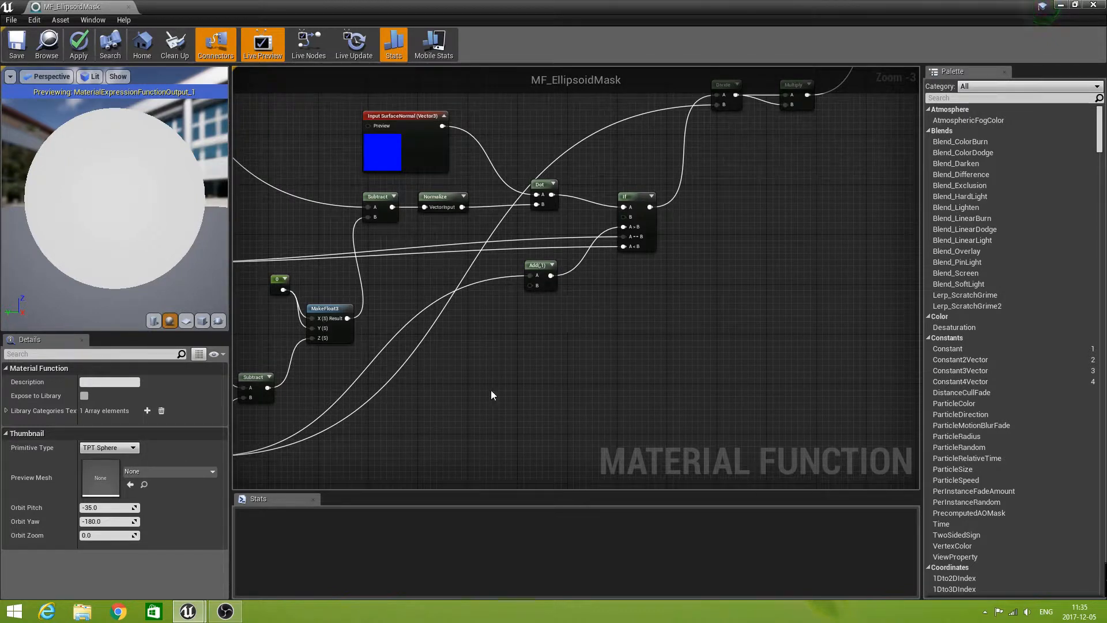
right_click_drag(492, 395, 570, 383)
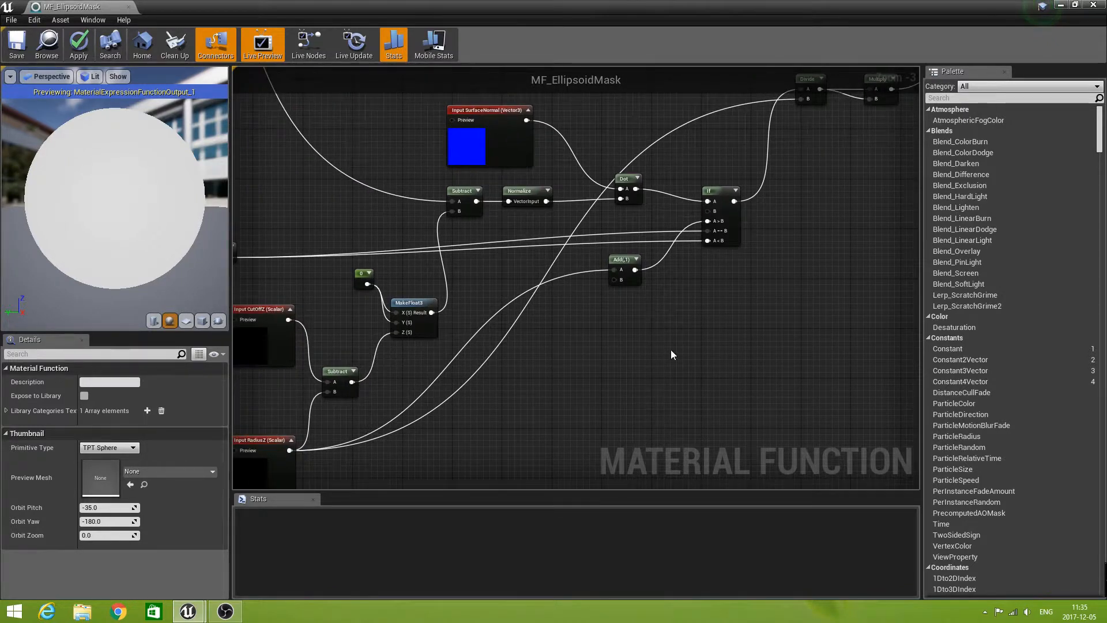
scroll(670, 349, "down", 3)
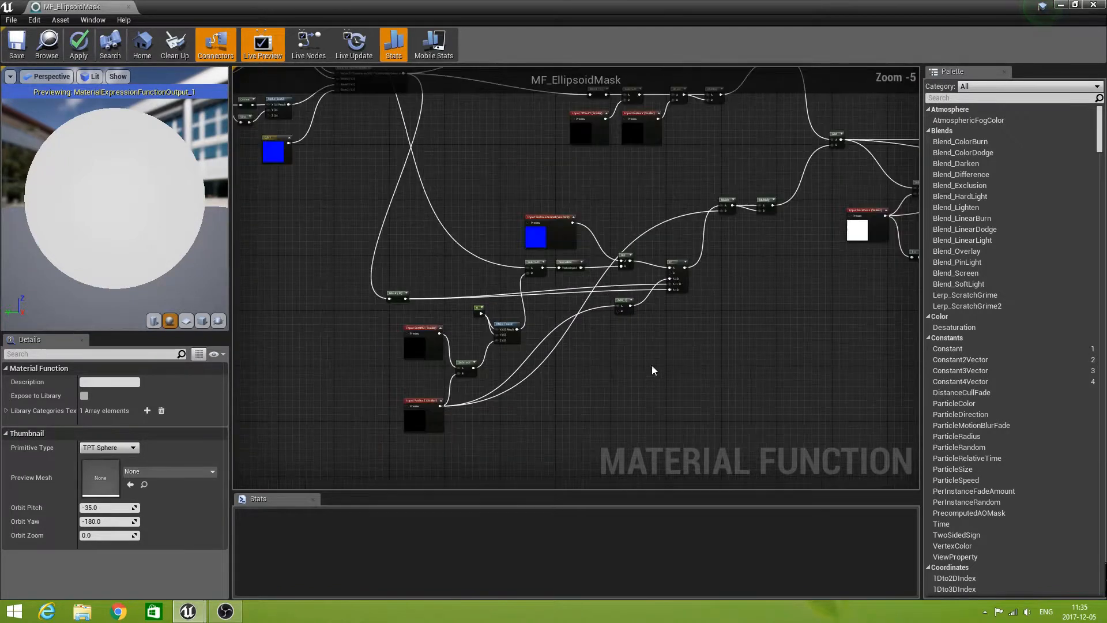
scroll(623, 371, "down", 1)
scroll(575, 369, "down", 1)
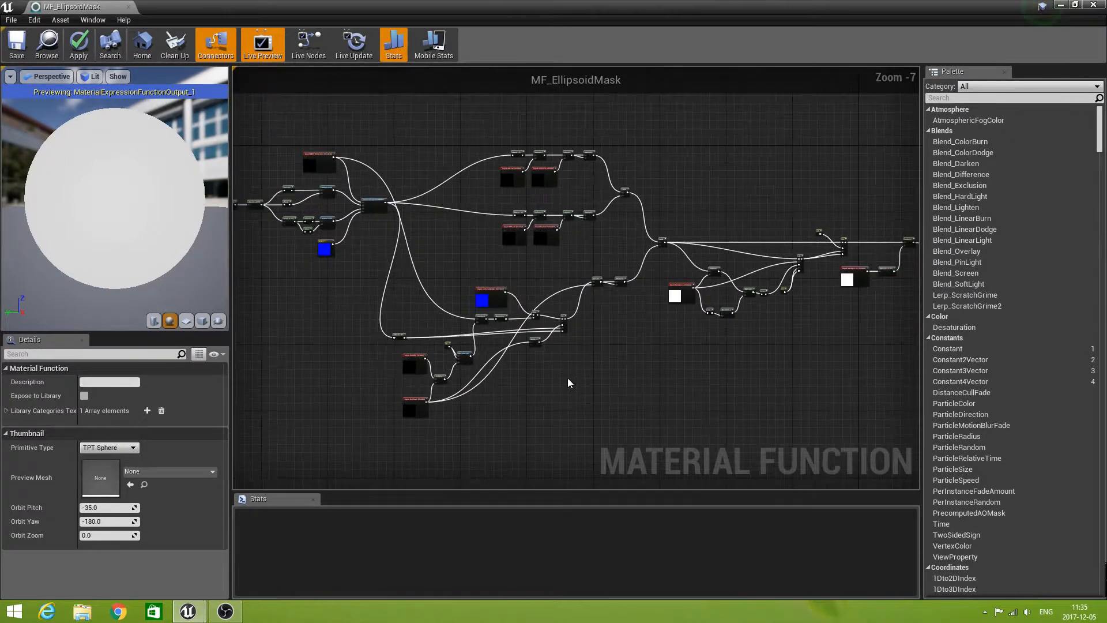
right_click_drag(567, 378, 556, 379)
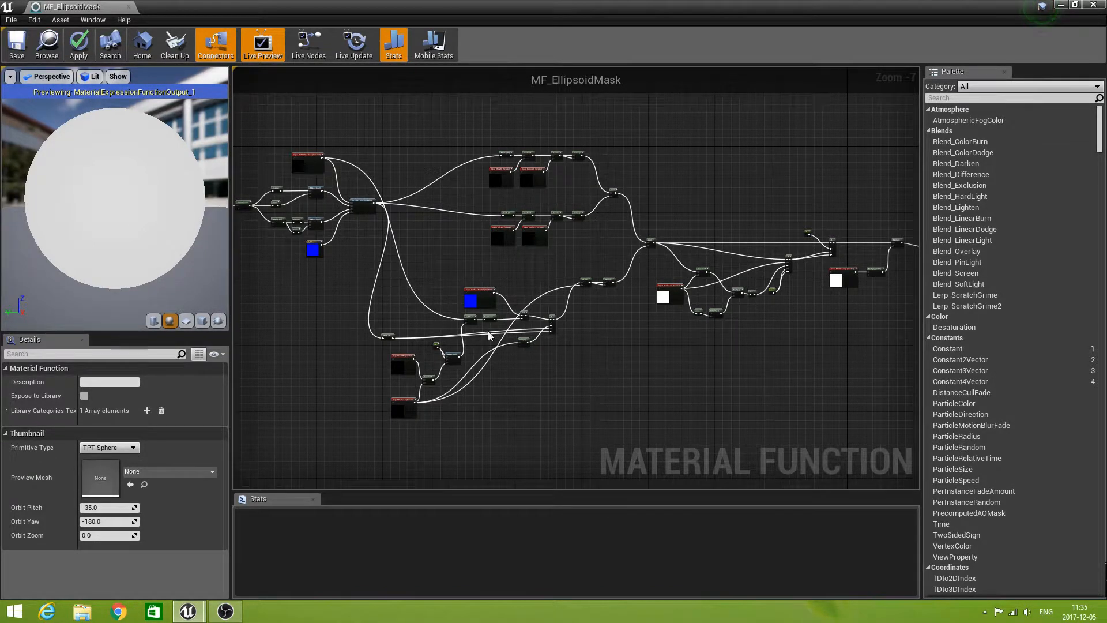
Set the SurfaceNormal input's Sort Priority to 11 and save the MF_EllipsoidMask function
scroll(558, 387, "up", 1)
scroll(531, 405, "up", 4)
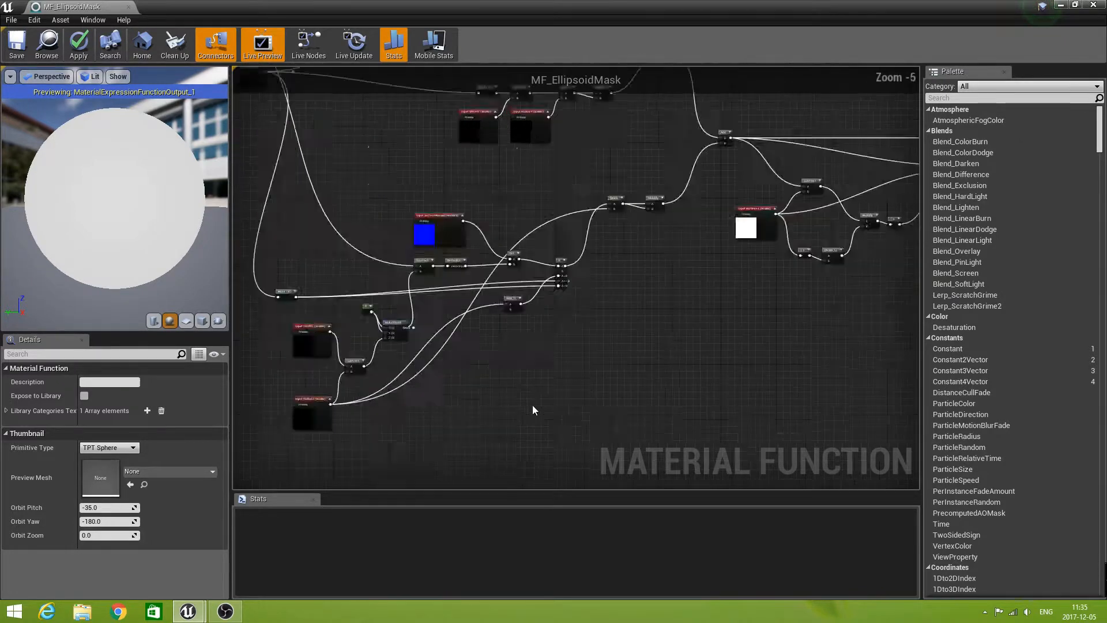
right_click_drag(400, 218, 616, 366)
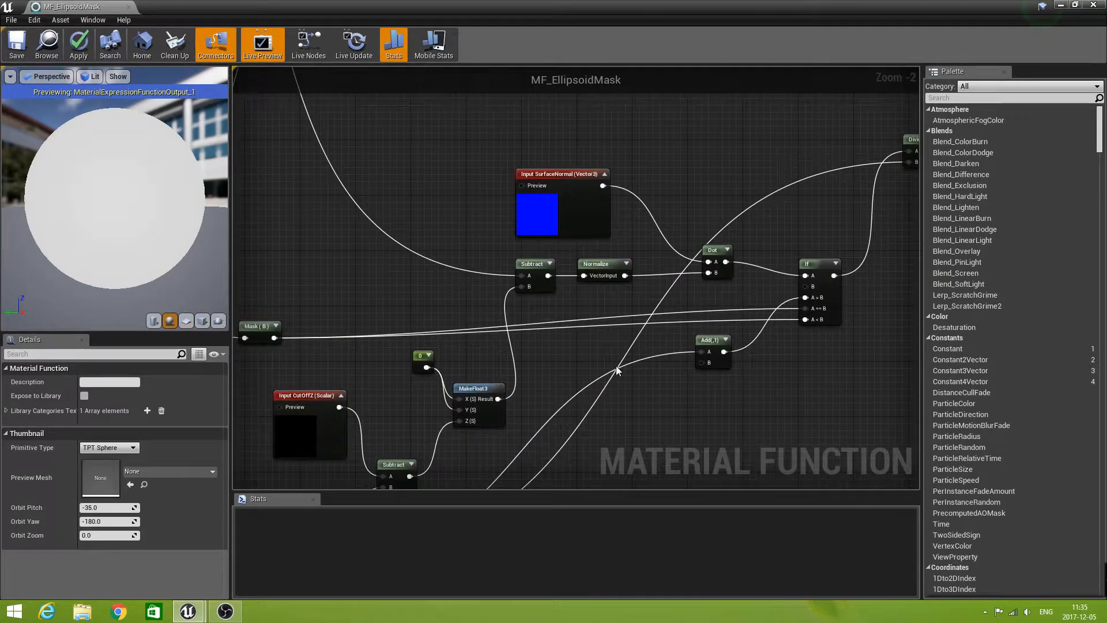
left_click(561, 169)
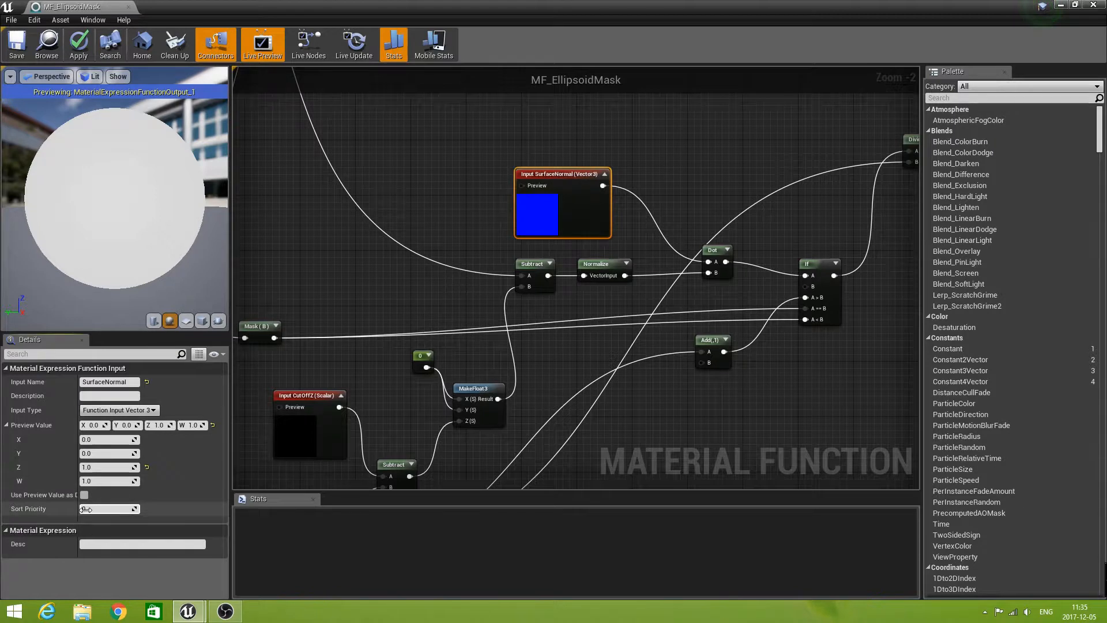
key("Return")
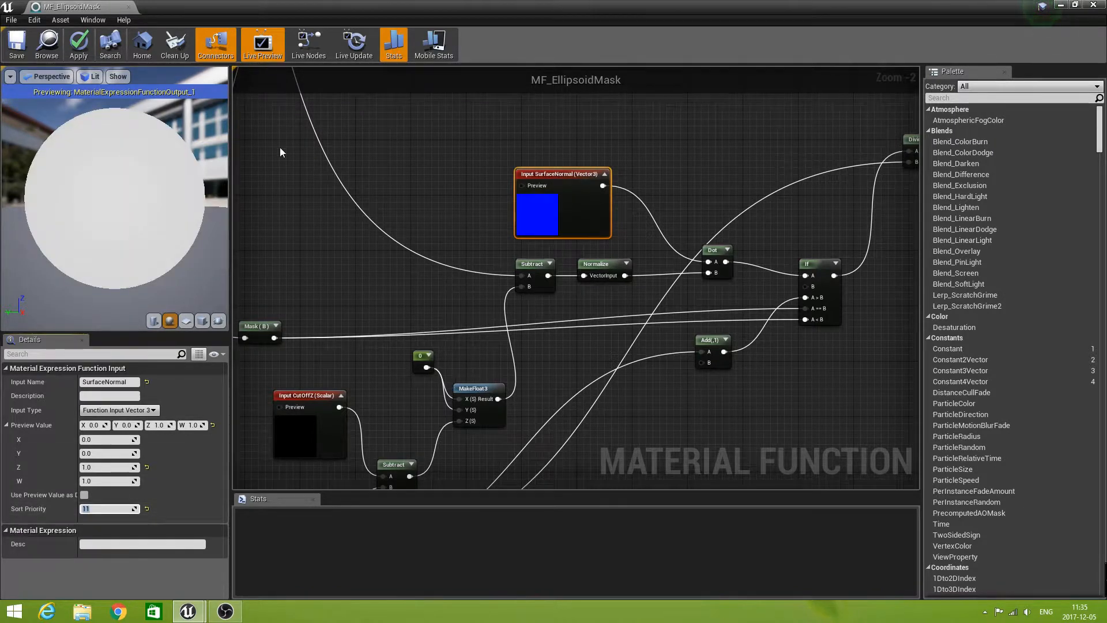
left_click(16, 45)
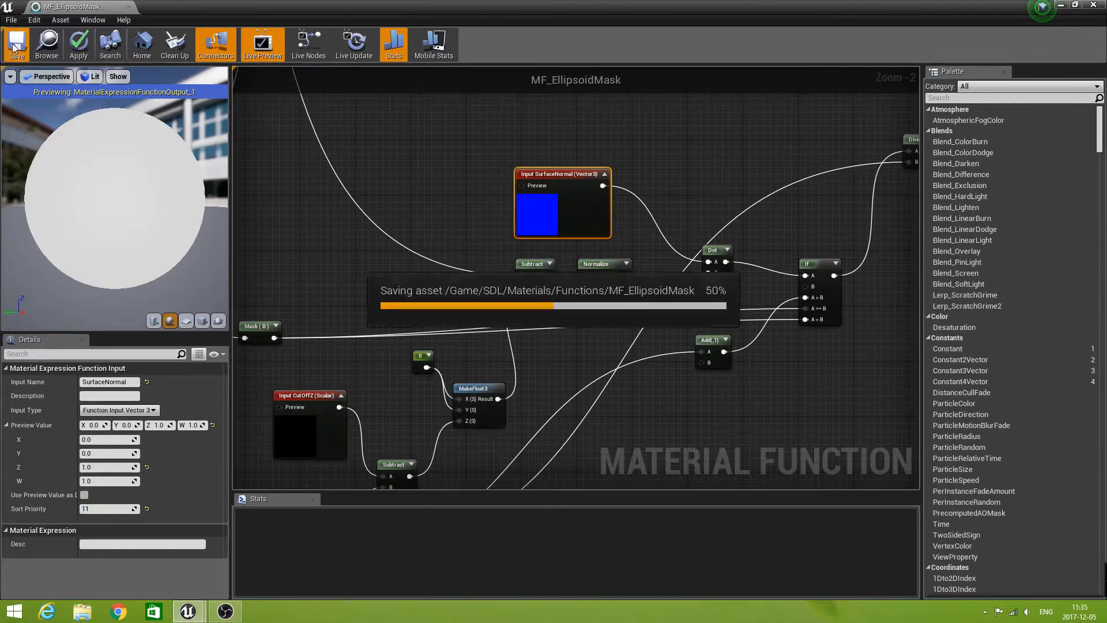
Close the function editor and open the M_BlobShadow material from the SDL Materials folder
left_click(1099, 7)
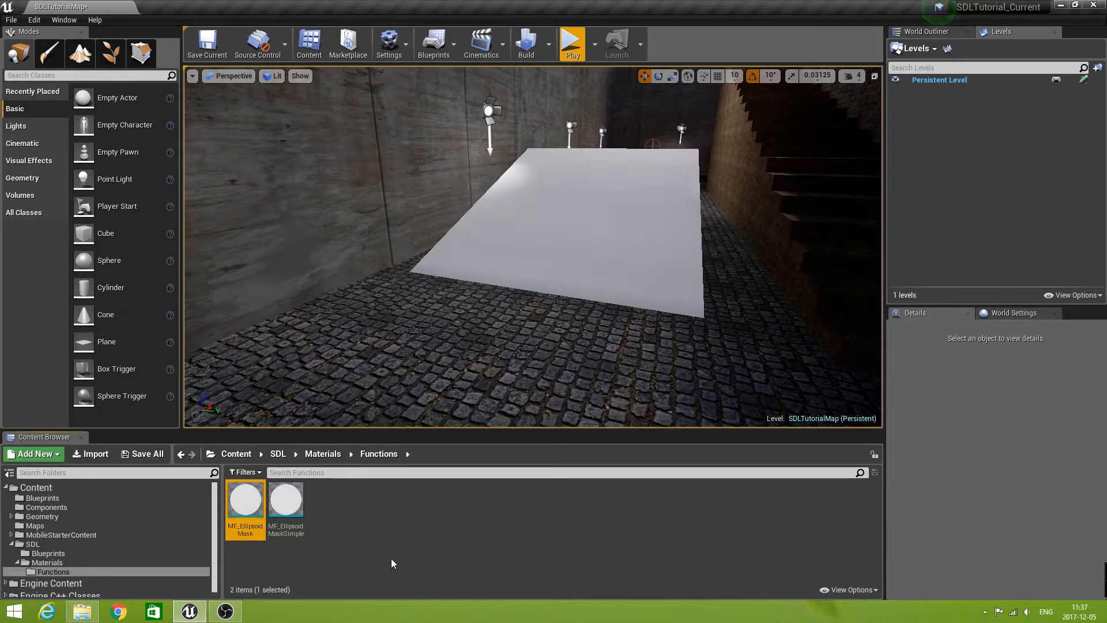
left_click(325, 454)
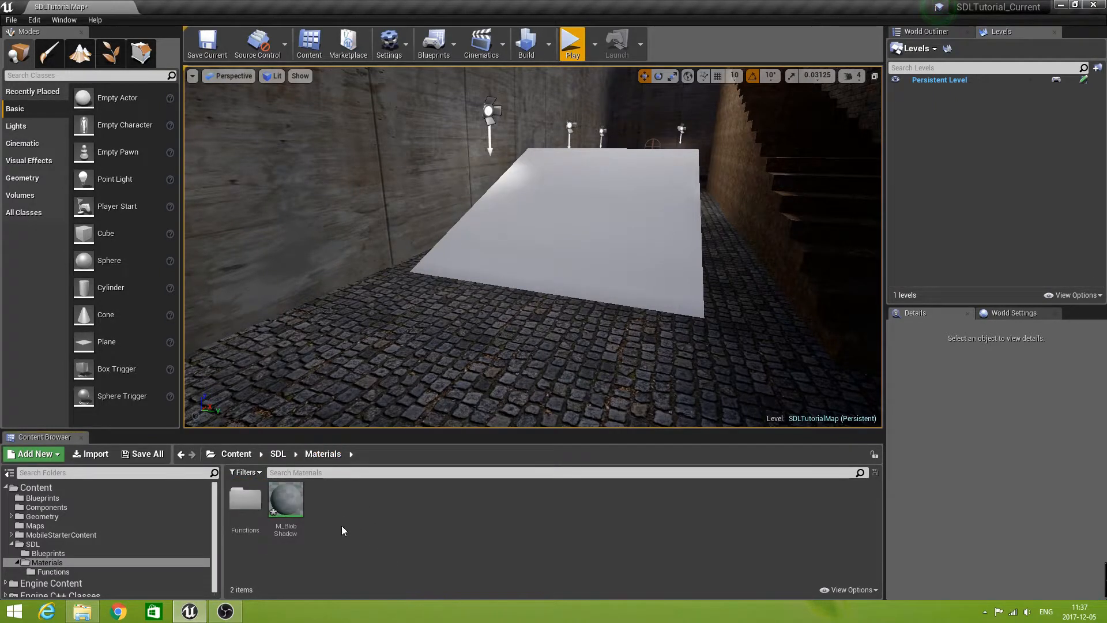
double_click(286, 501)
Add a VectorParameter node and align it directly below the ObjectRotation parameter in the material graph
right_click_drag(483, 436, 521, 314)
scroll(427, 378, "up", 1)
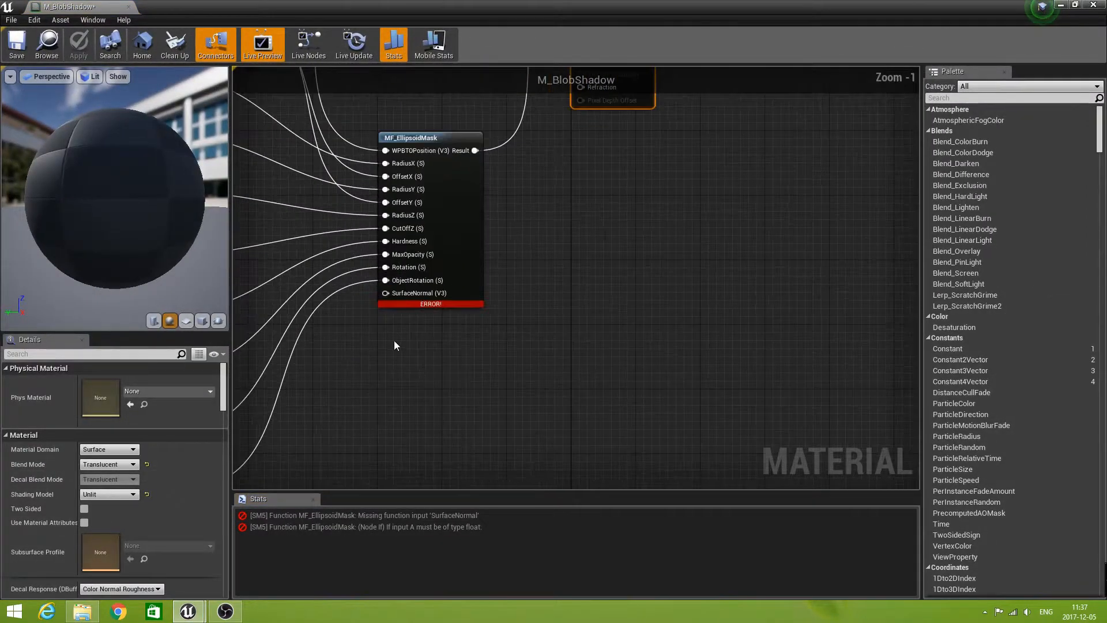
right_click_drag(395, 345, 517, 326)
right_click_drag(488, 398, 558, 307)
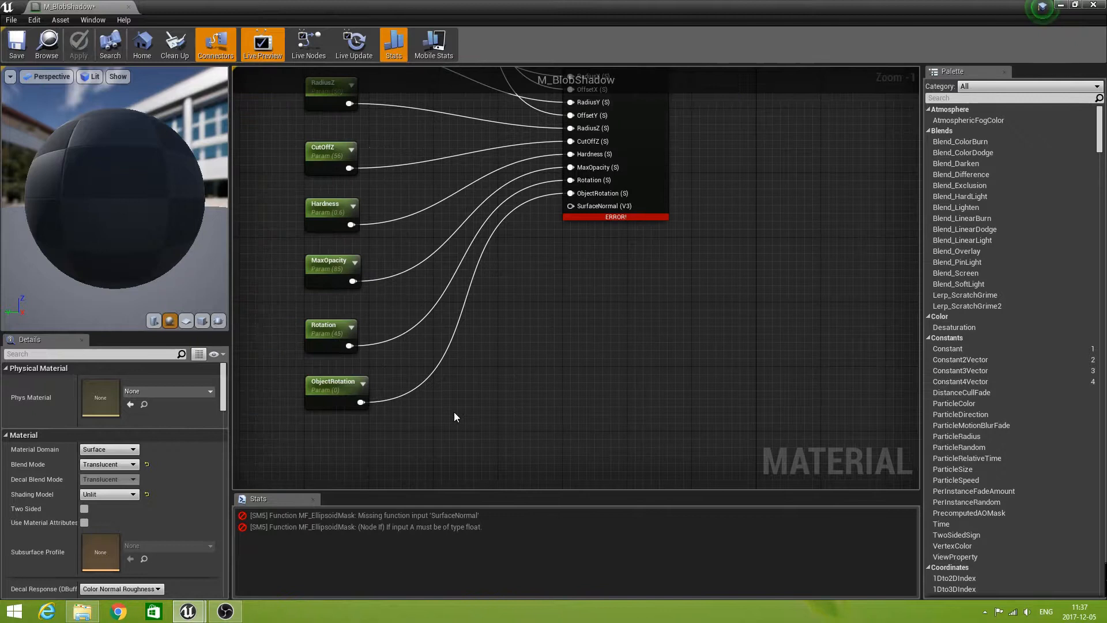
right_click_drag(455, 412, 512, 312)
right_click_drag(410, 396, 460, 379)
right_click(435, 359)
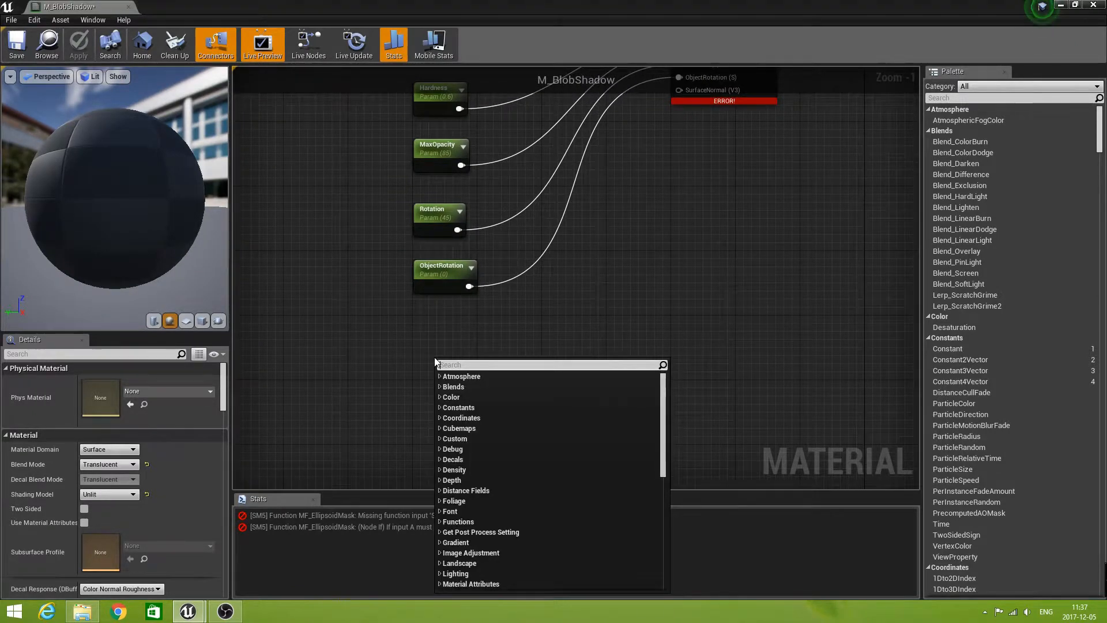
type("vect")
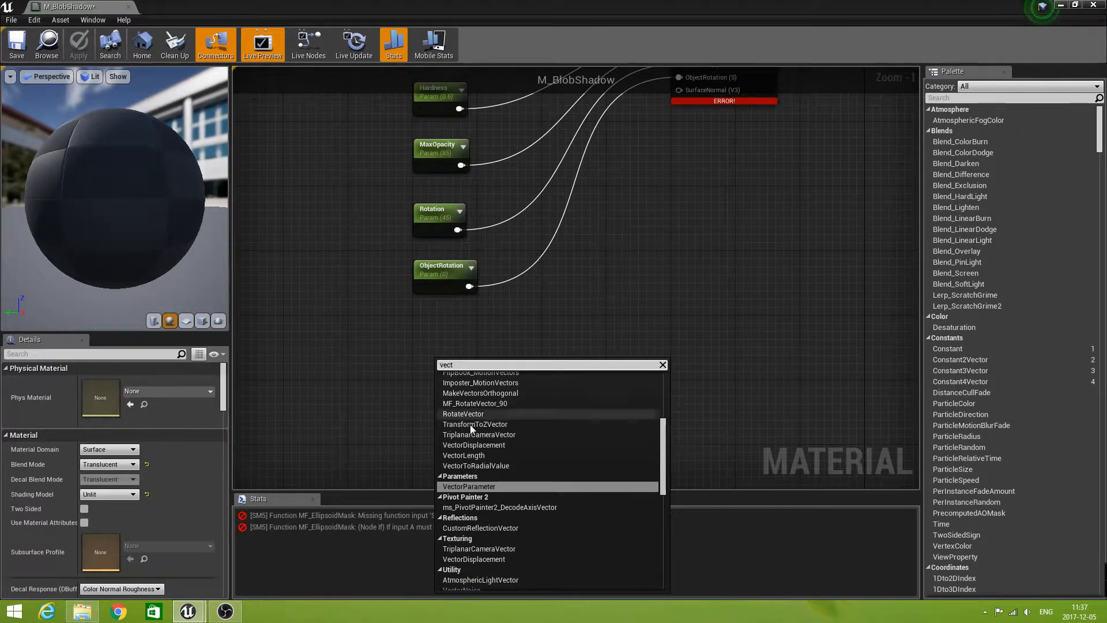
left_click(496, 487)
left_click_drag(481, 364, 458, 327)
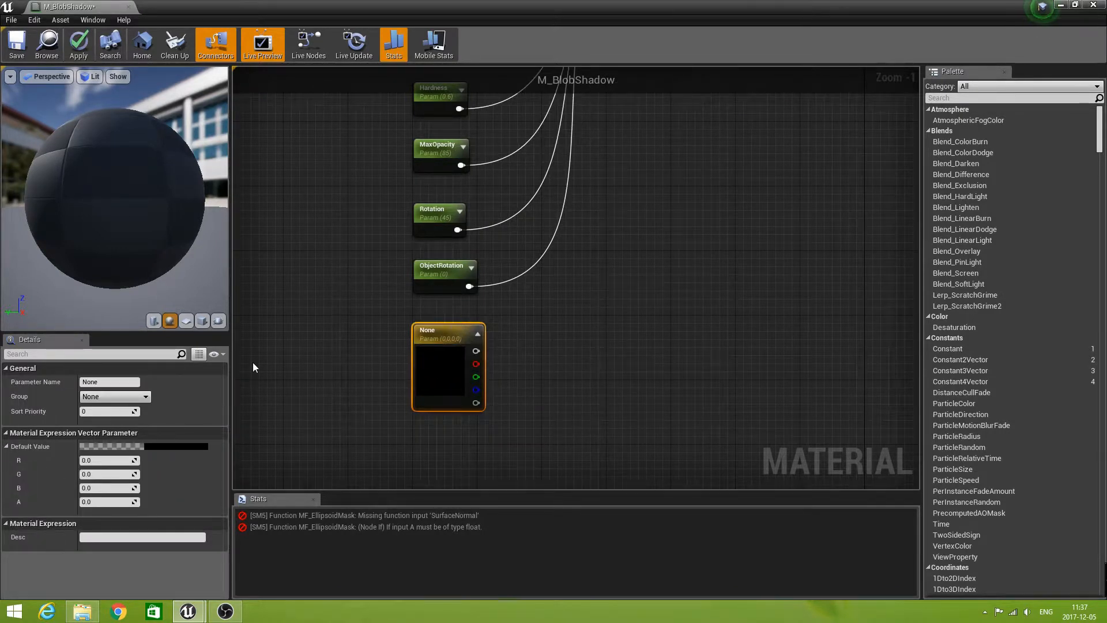
Name the new vector parameter SurfaceNormal and set its default B value to 1
left_click(100, 382)
type("SurfaceNormal")
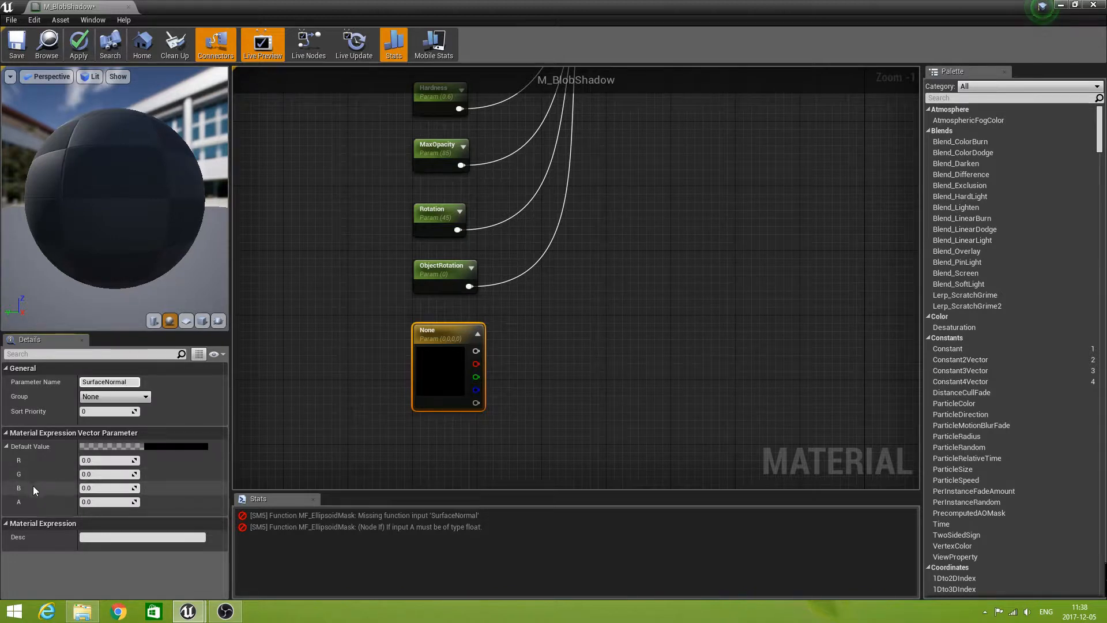
left_click(100, 489)
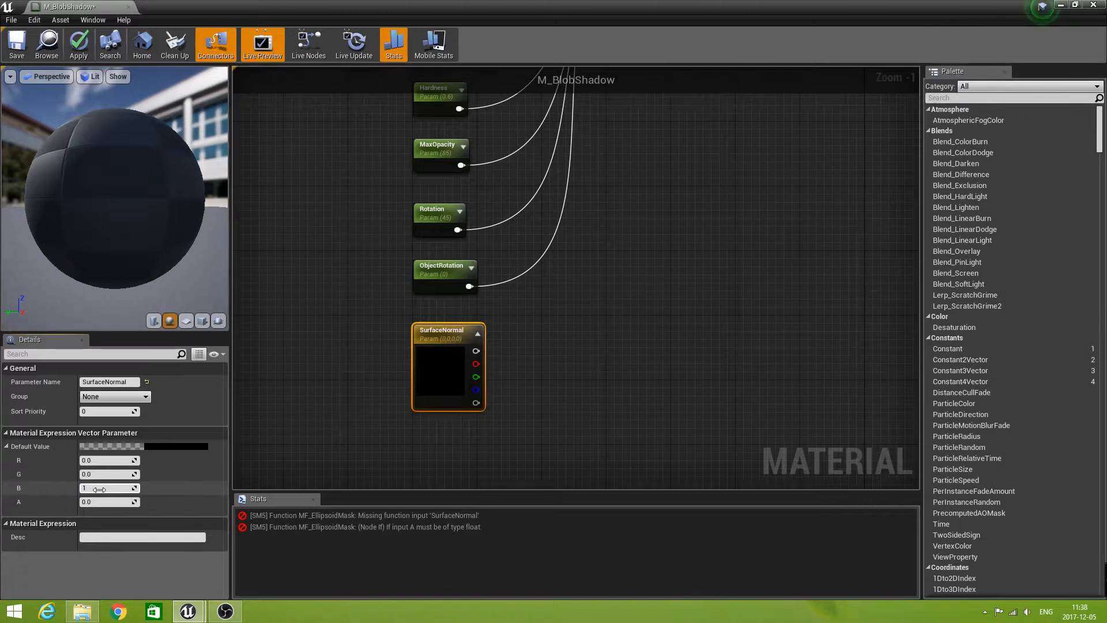
type("1")
key("Return")
Connect the SurfaceNormal parameter to MF_EllipsoidMask's SurfaceNormal input, and save and close the material
right_click_drag(555, 370, 419, 439)
left_click_drag(341, 421, 542, 161)
scroll(565, 283, "down", 2)
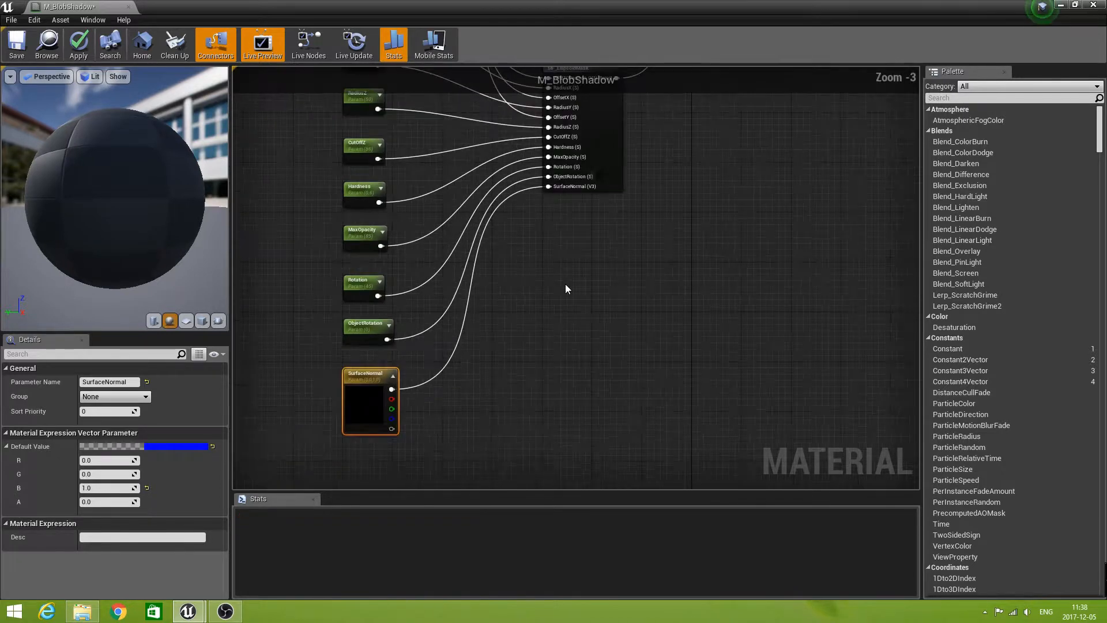
scroll(598, 421, "down", 2)
right_click_drag(606, 437, 581, 394)
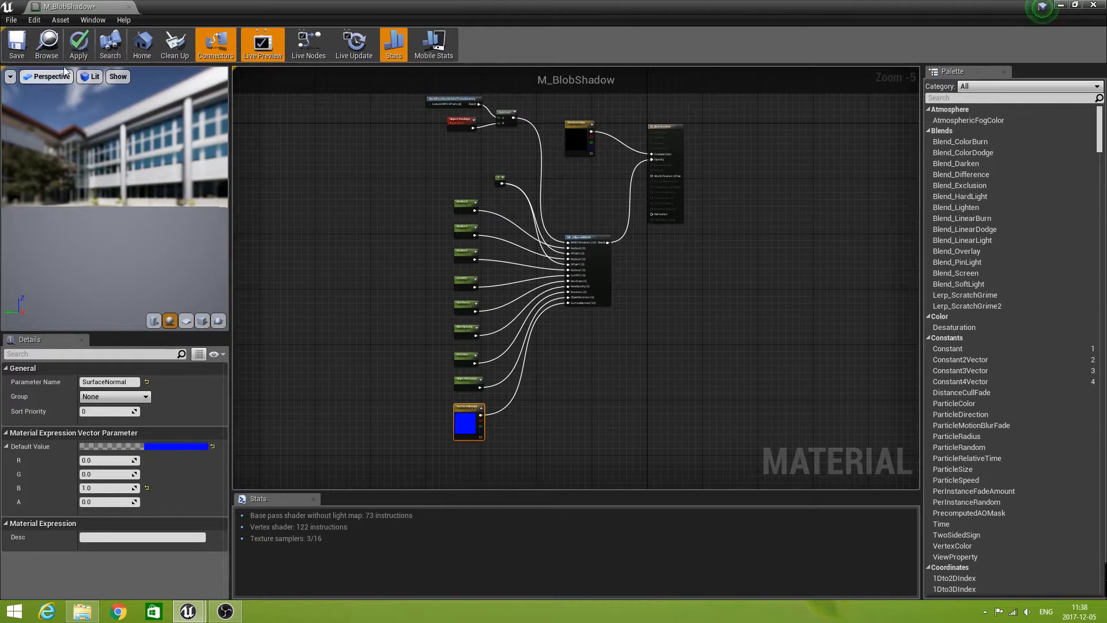
left_click(14, 45)
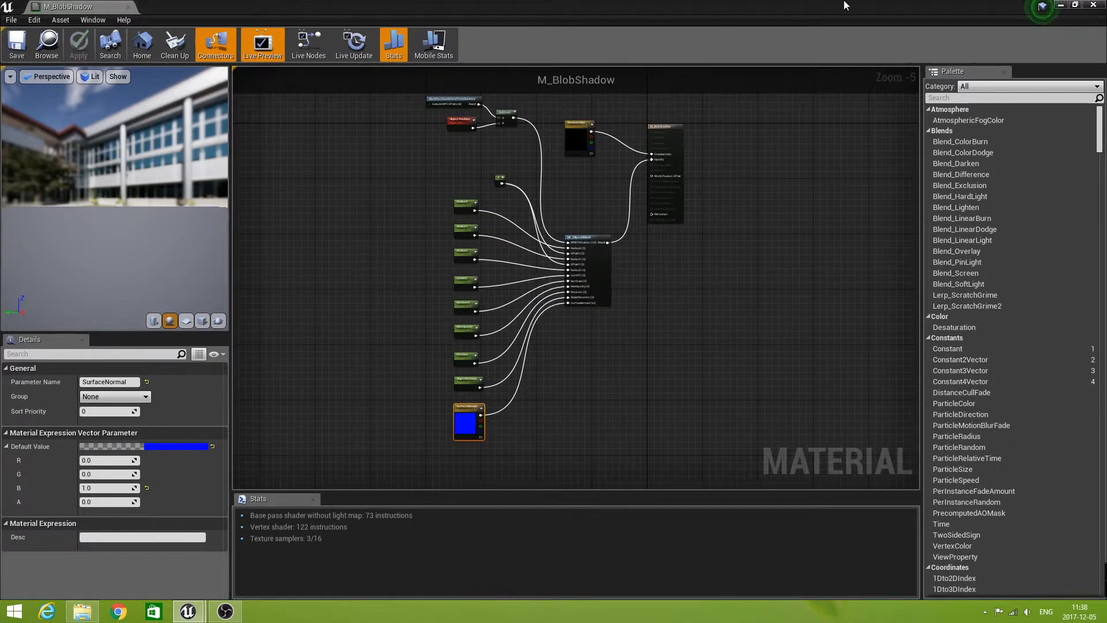
left_click(1094, 5)
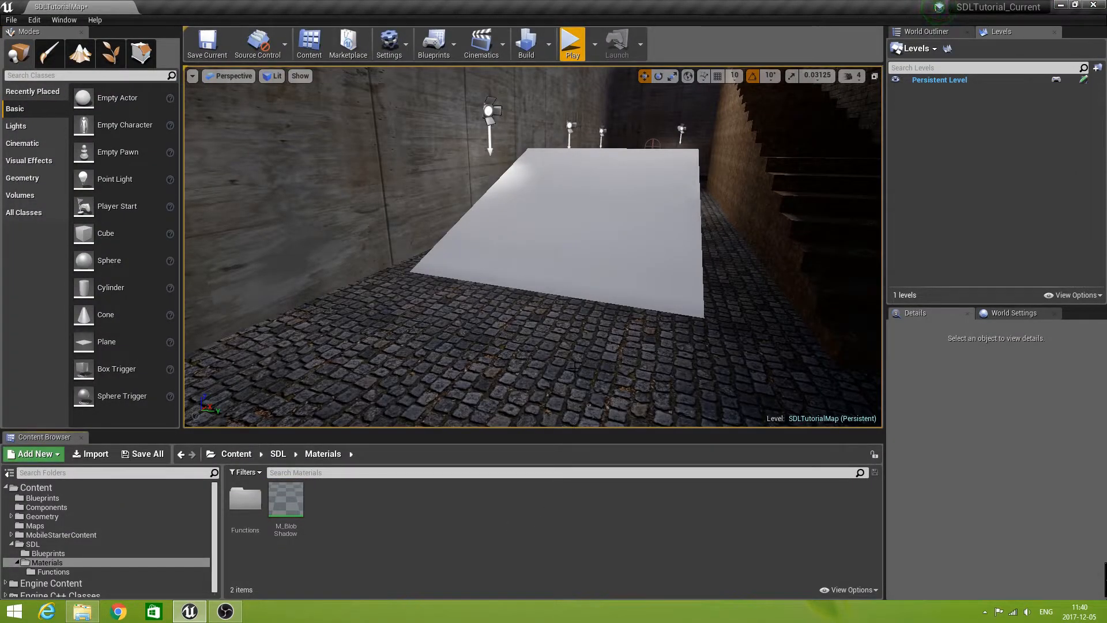
Play the level and check the hovering sphere's blob shadow near the ramp, and stop the simulation
left_click(573, 49)
left_click_drag(579, 106, 765, 163)
key("w")
key("w")
key("w")
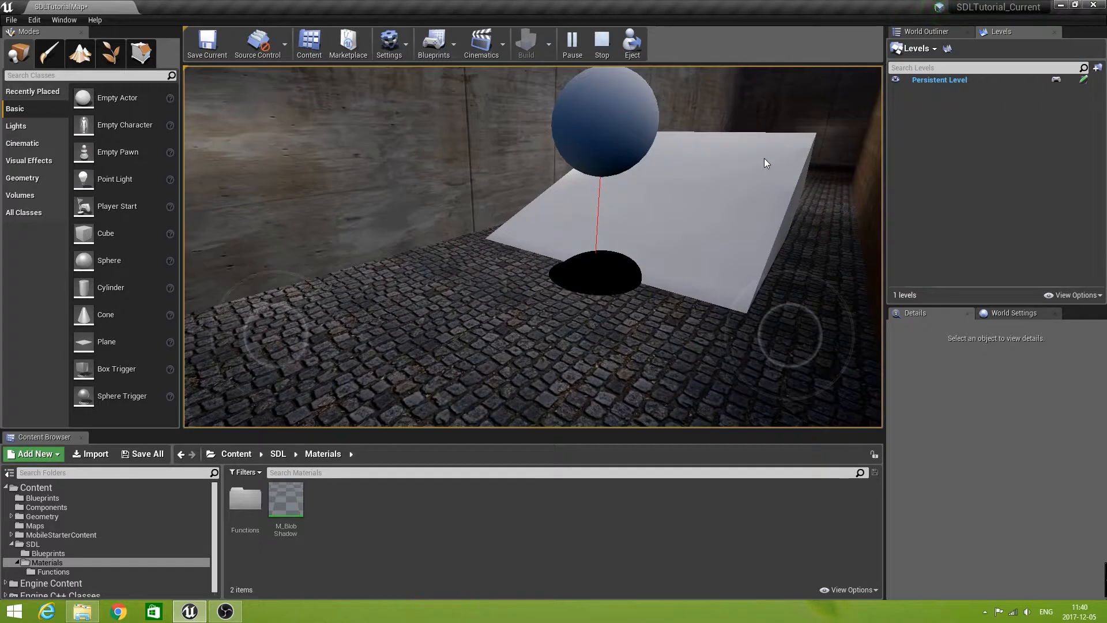
key("Escape")
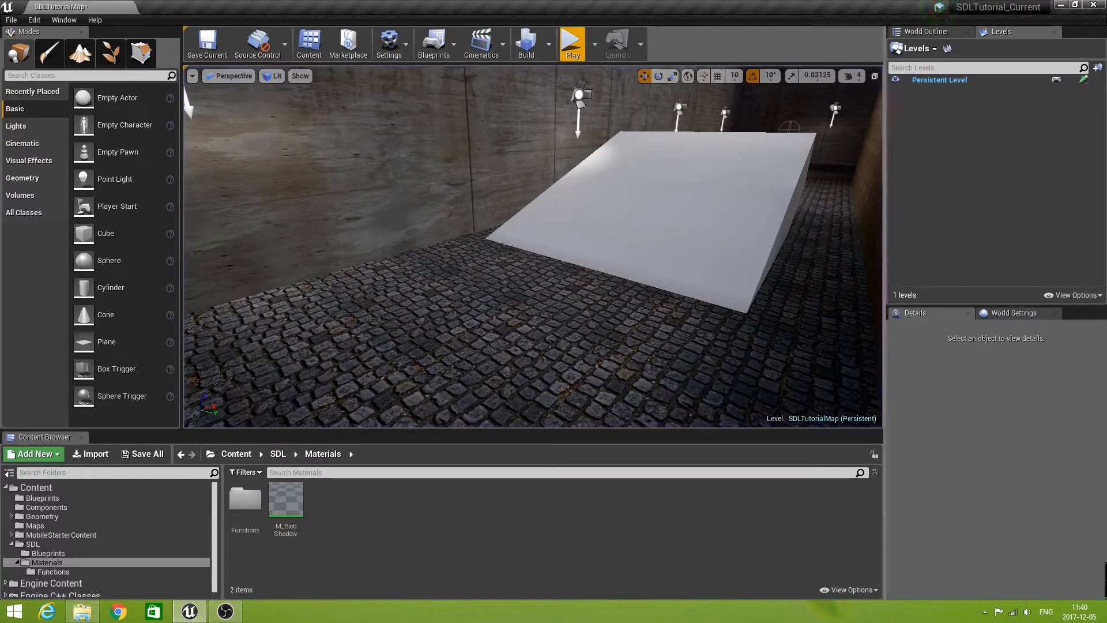
Set Cut Off Z to 56 on the SDLBlobShadow component of the blue sphere, Sphere3
right_click_drag(635, 333, 854, 303)
left_click(642, 306)
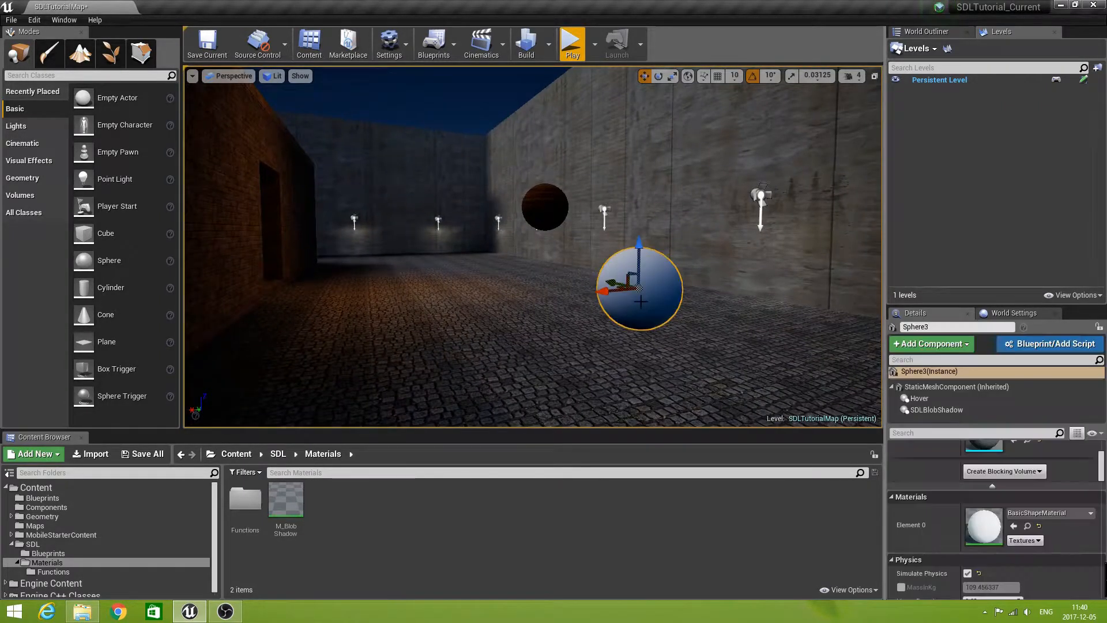
left_click(1039, 410)
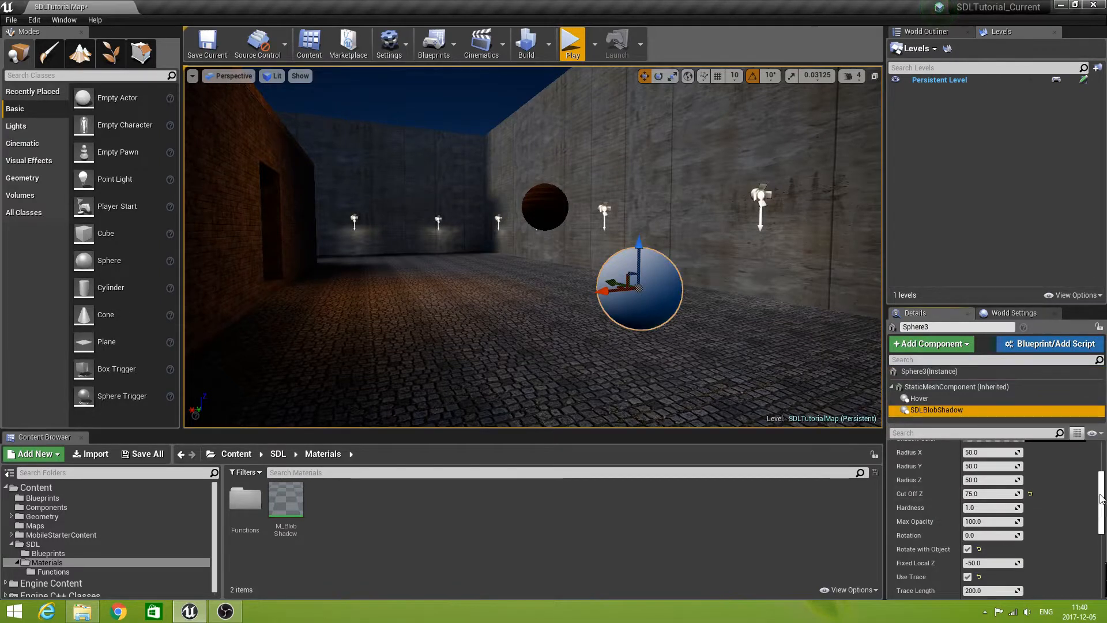
left_click_drag(1104, 499, 1104, 502)
left_click(987, 485)
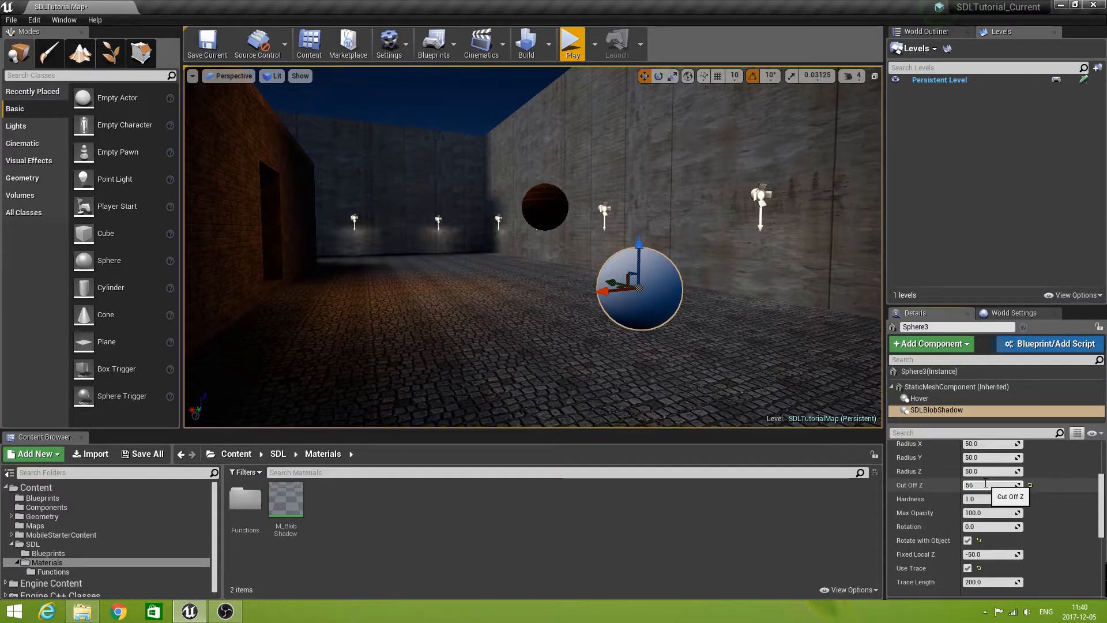
key("Return")
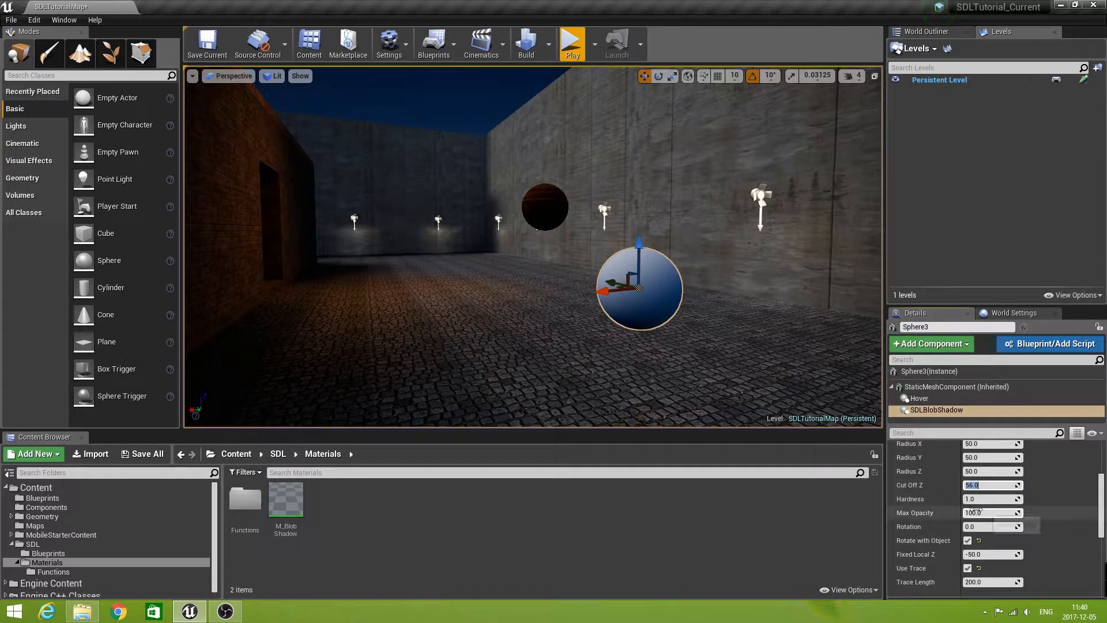
Set the Linear Damping of Sphere3's Hover component to 0.1 and save the level
left_click(919, 398)
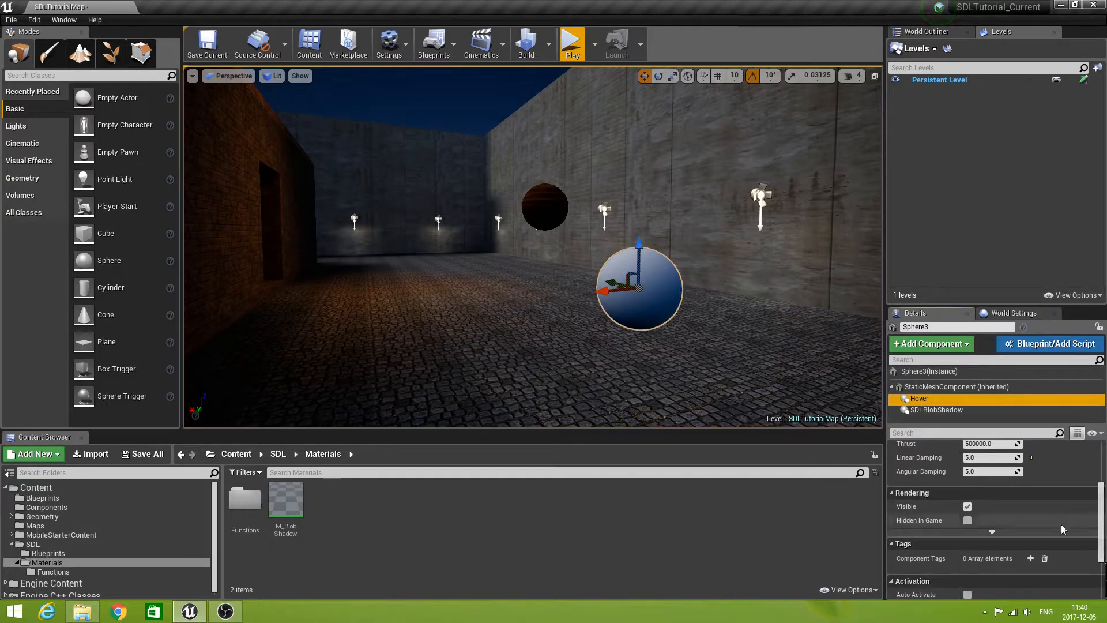
left_click(992, 460)
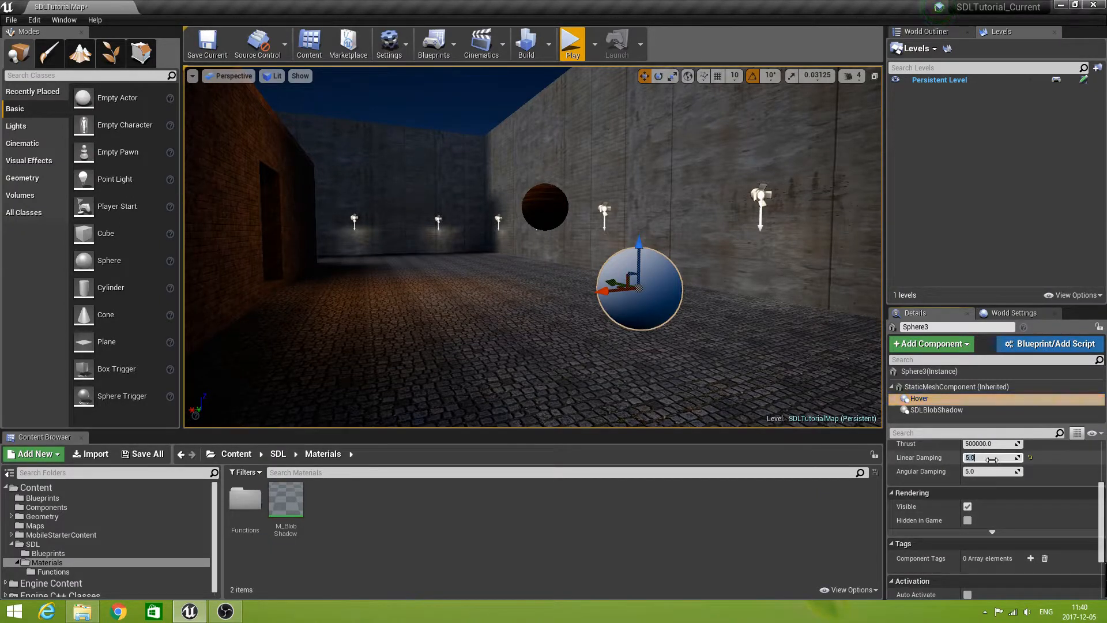
key("BackSpace")
type("0.1")
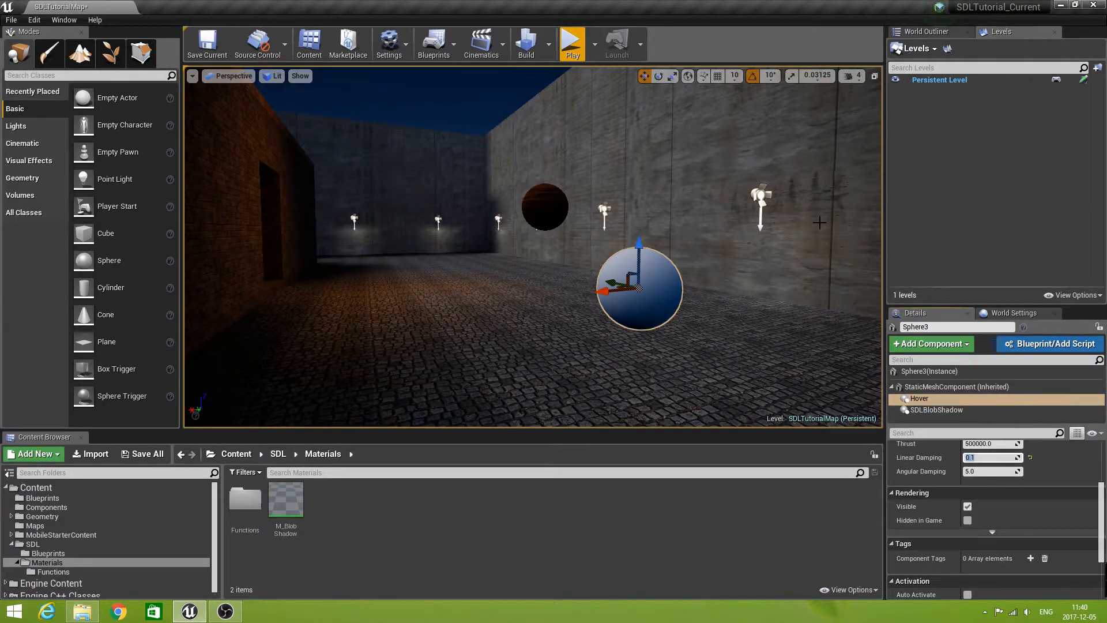
left_click(1078, 81)
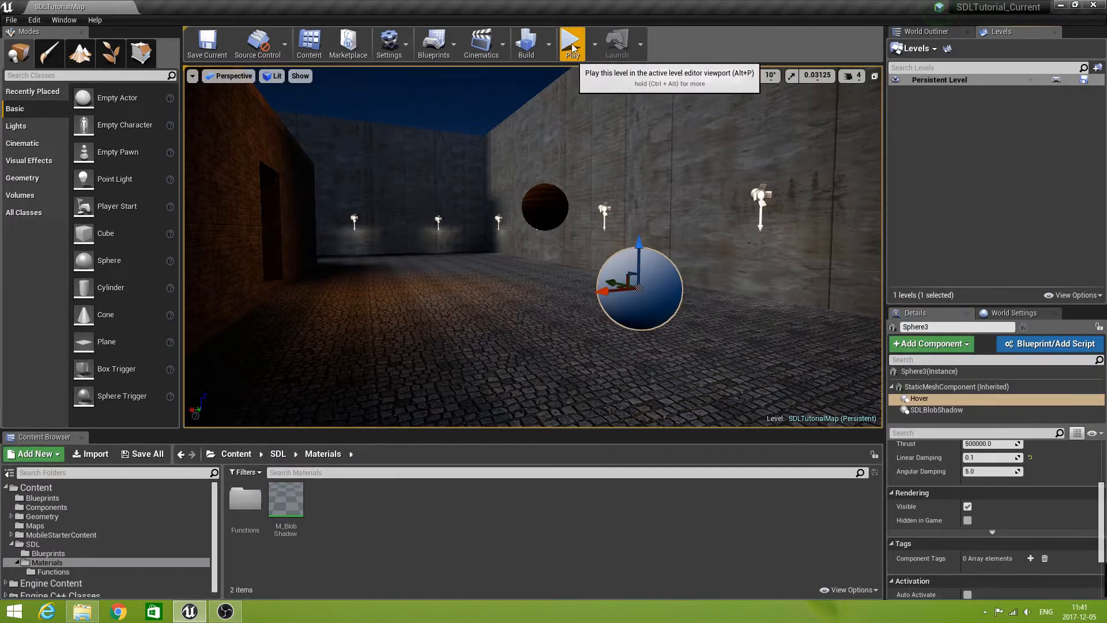
Play the level again to watch the bouncing sphere's shadow on the floor, and stop the simulation
left_click(572, 44)
key("w")
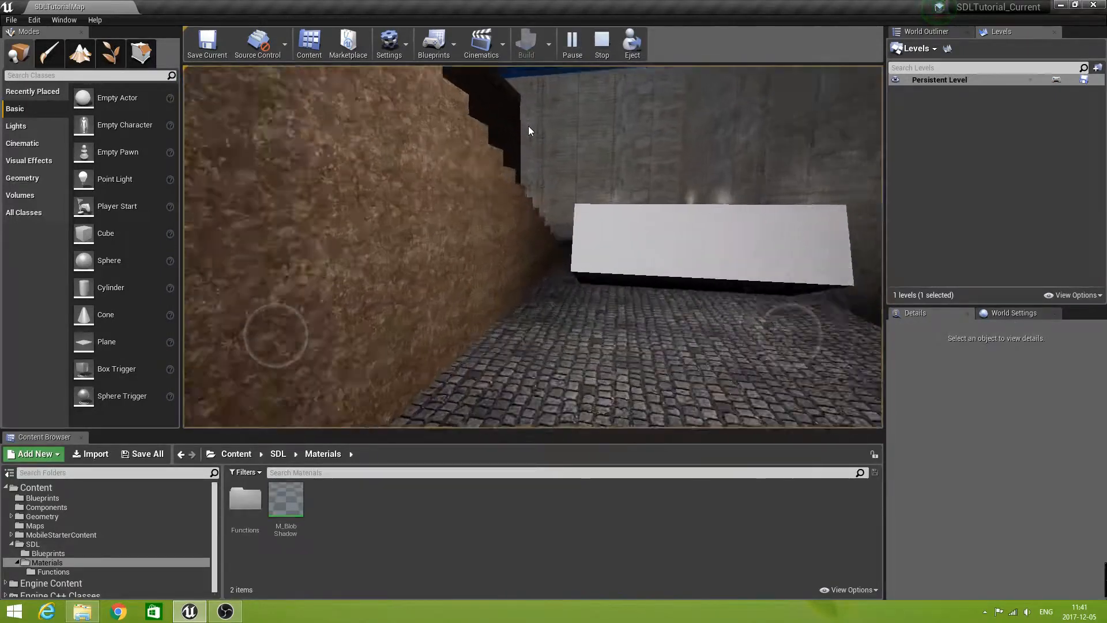
key("w")
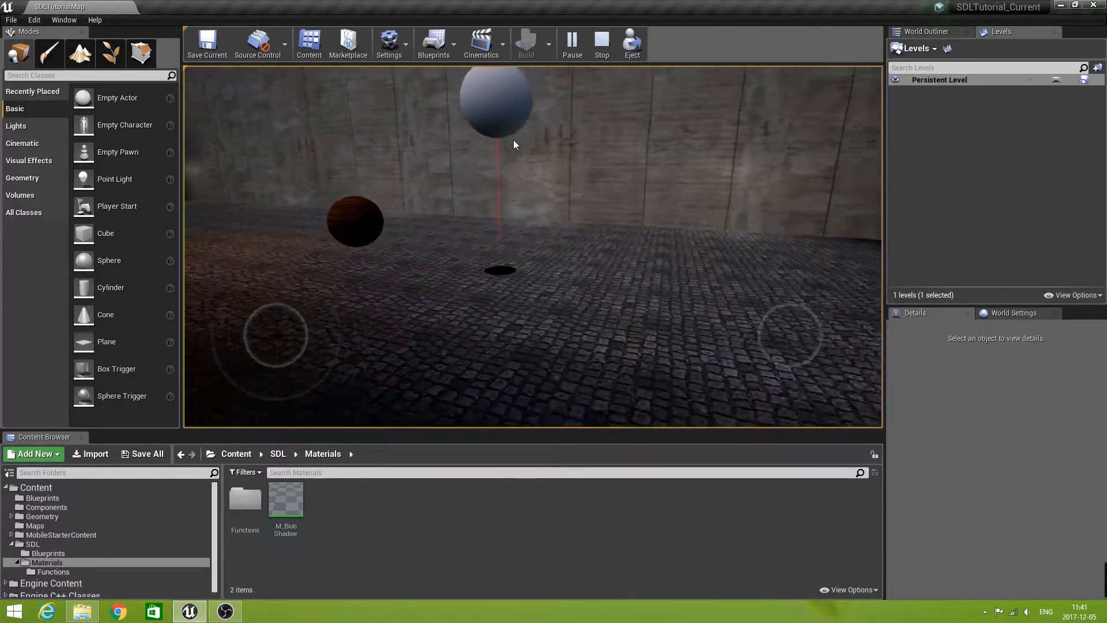
key("w")
left_click_drag(515, 150, 545, 209)
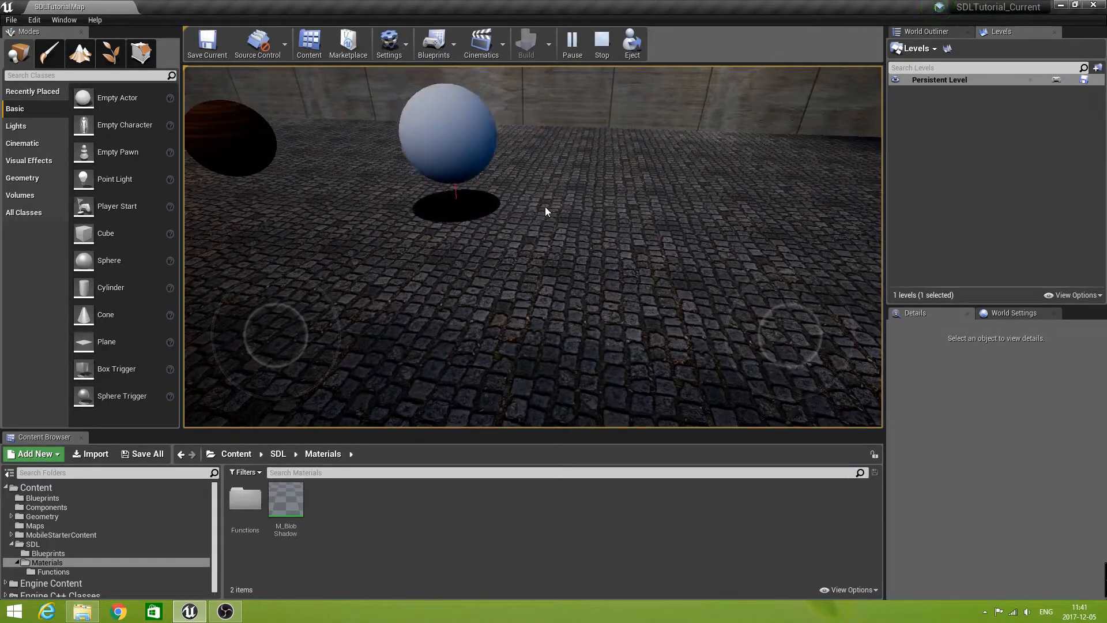
left_click_drag(545, 207, 255, 131)
key("Escape")
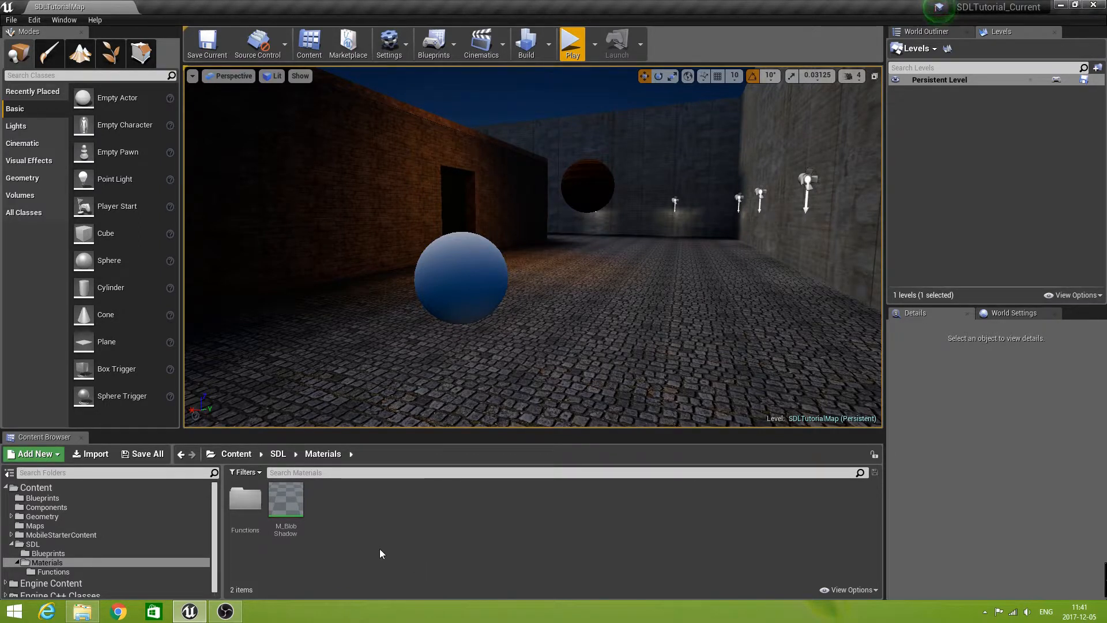
Open the SDLBlobShadowComponent blueprint from the SDL Blueprints folder
left_click(278, 455)
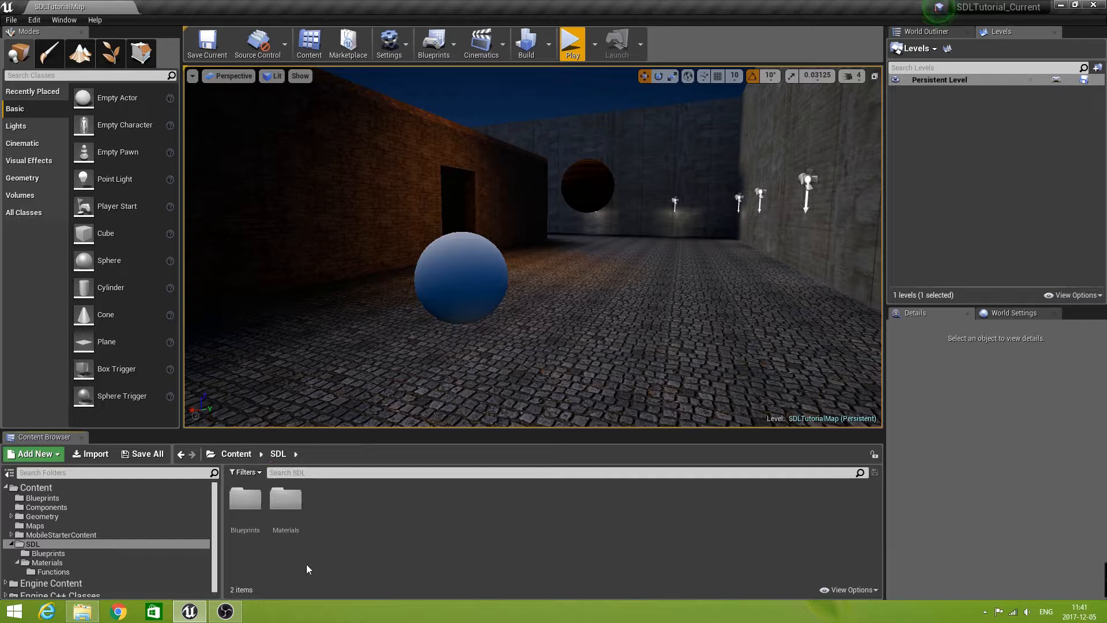
double_click(246, 502)
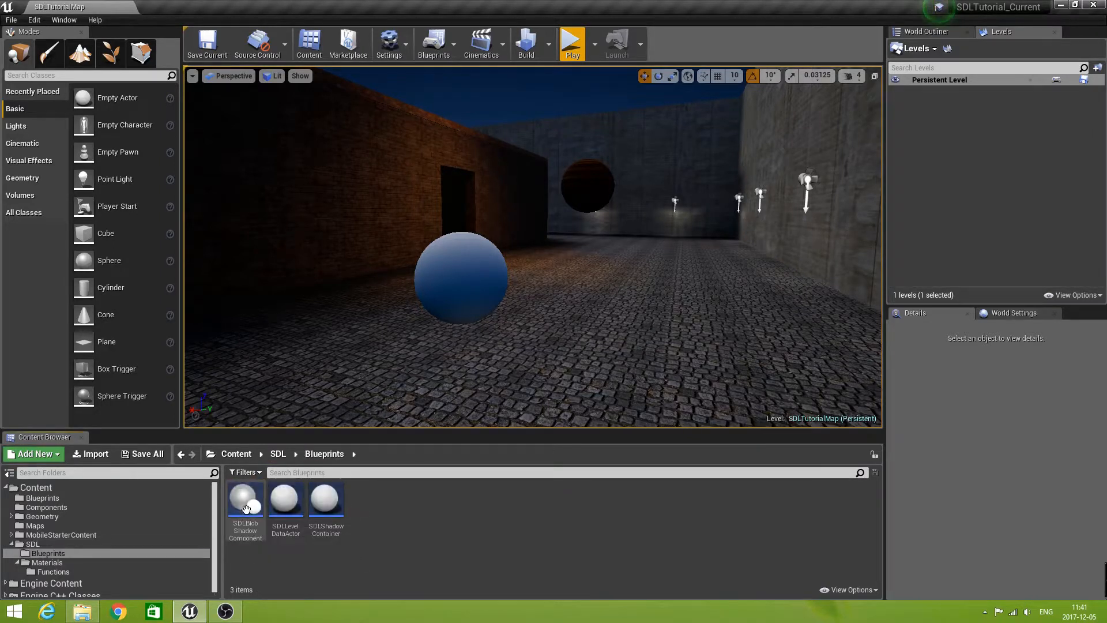
double_click(245, 504)
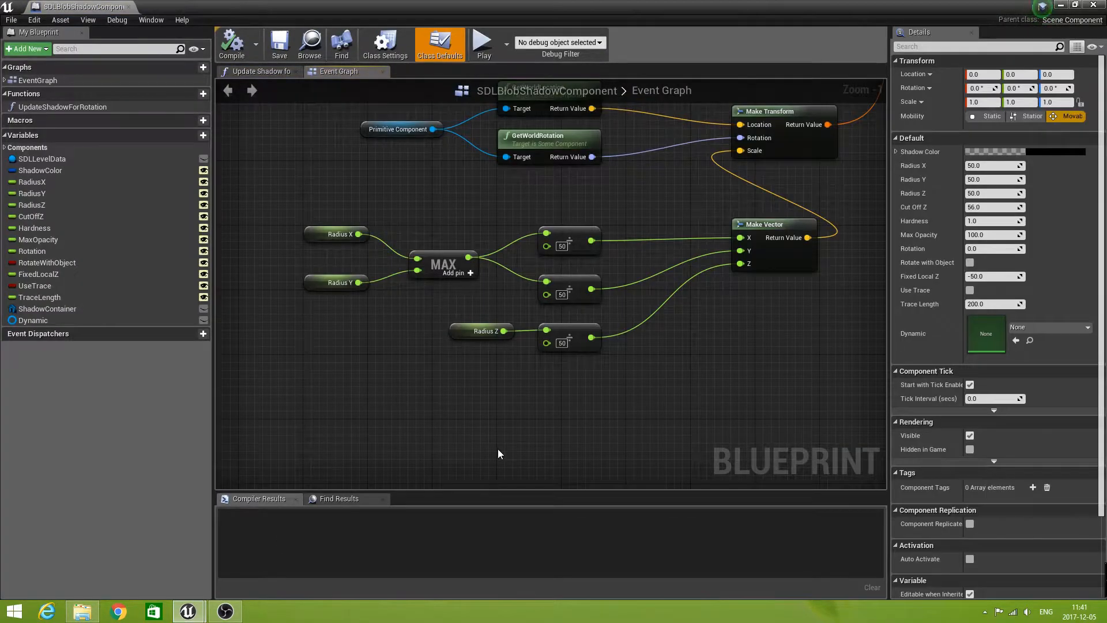
Shift the Select Vector, SetWorldLocation, Branch and Update Shadow for Rotation nodes with their variables rightward, making room after the trace node
scroll(499, 451, "down", 1)
right_click_drag(498, 451, 404, 299)
scroll(440, 421, "down", 2)
scroll(441, 393, "down", 4)
right_click_drag(460, 403, 526, 302)
right_click_drag(504, 404, 517, 403)
scroll(516, 402, "up", 6)
scroll(521, 378, "down", 1)
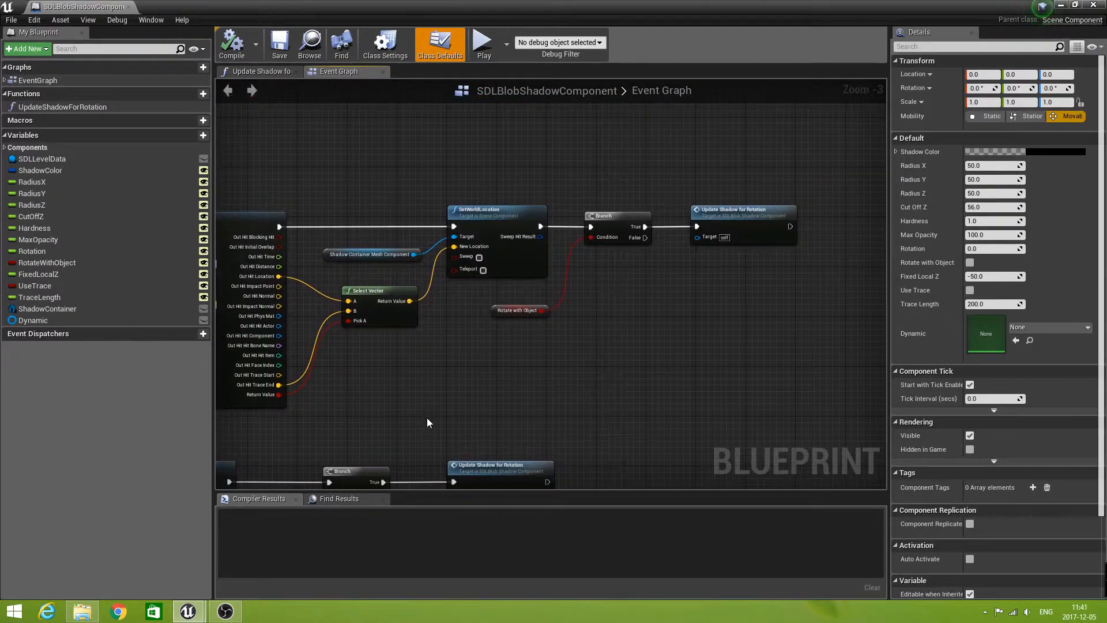
scroll(427, 418, "up", 1)
scroll(413, 376, "up", 1)
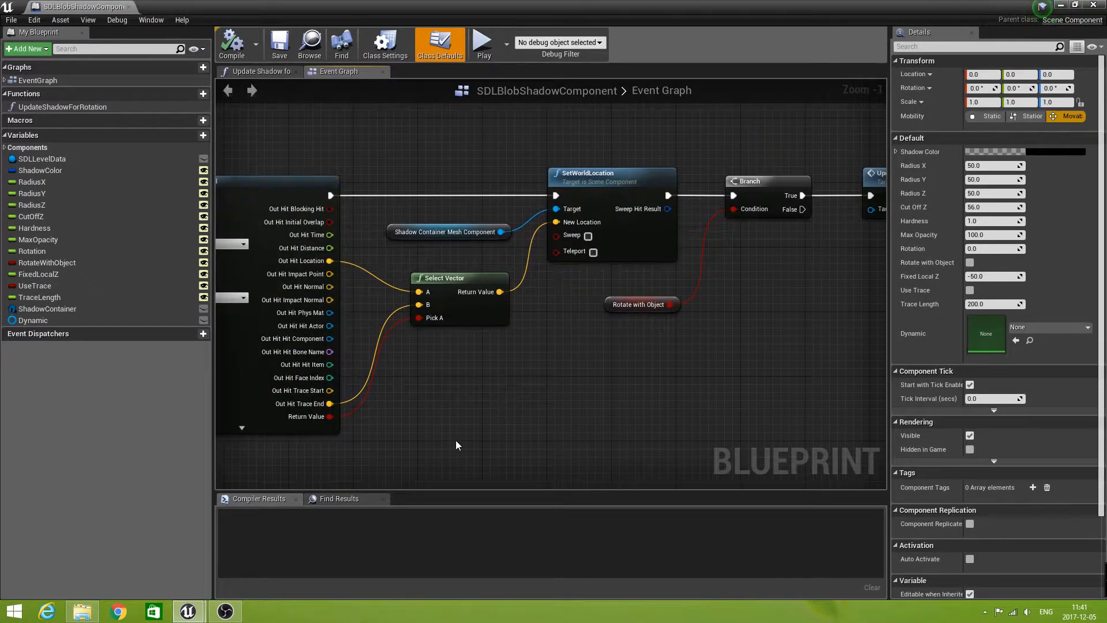
scroll(513, 390, "down", 2)
right_click_drag(570, 404, 454, 399)
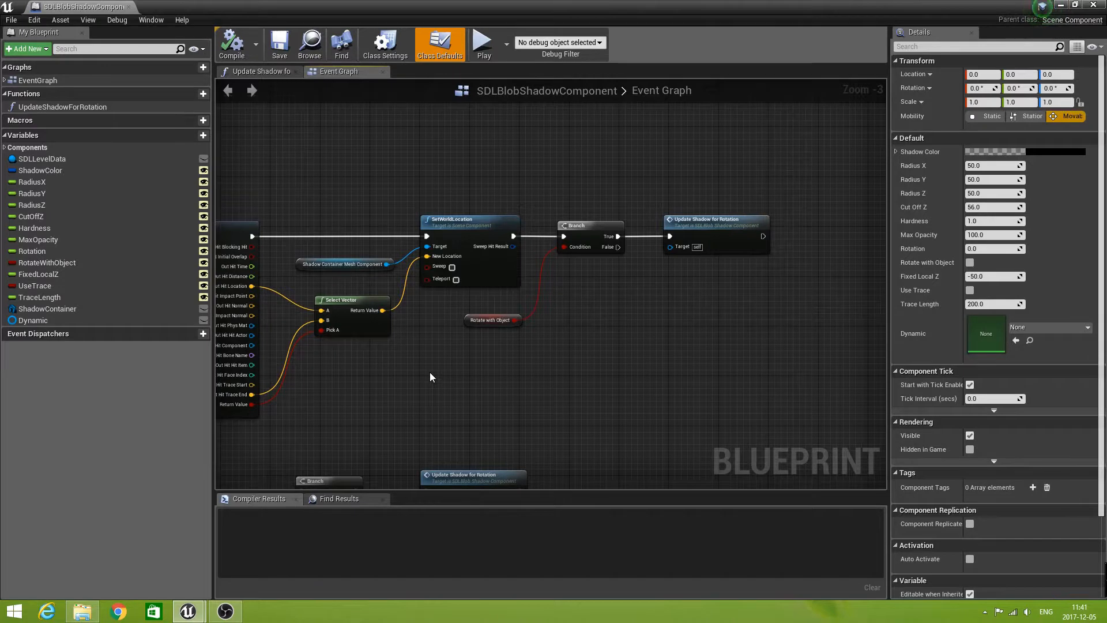
right_click_drag(379, 372, 440, 372)
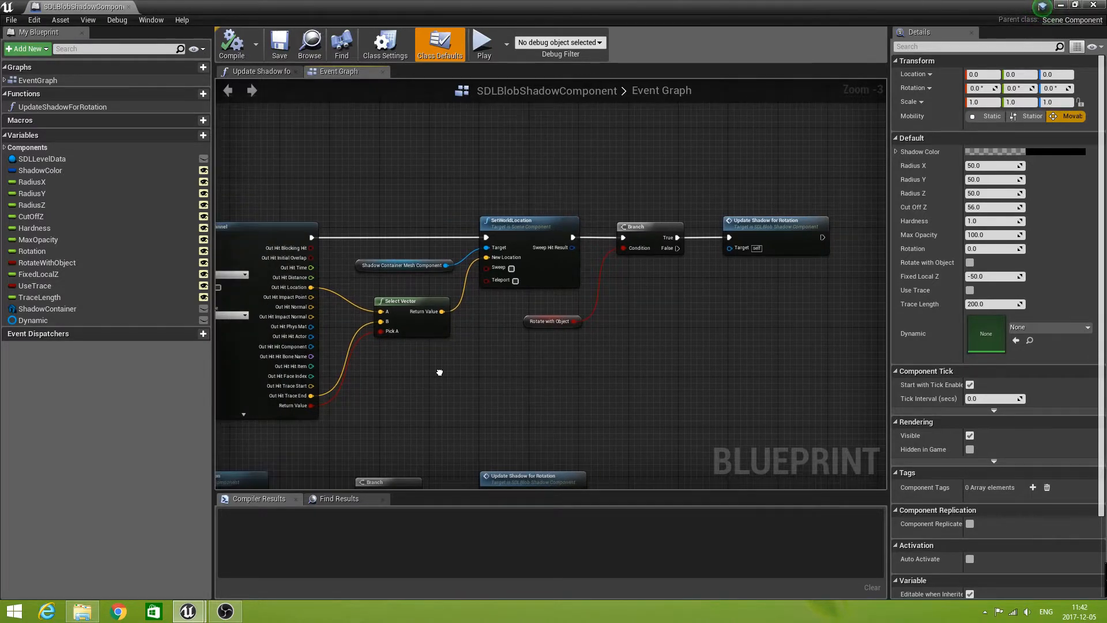
left_click_drag(417, 165, 773, 377)
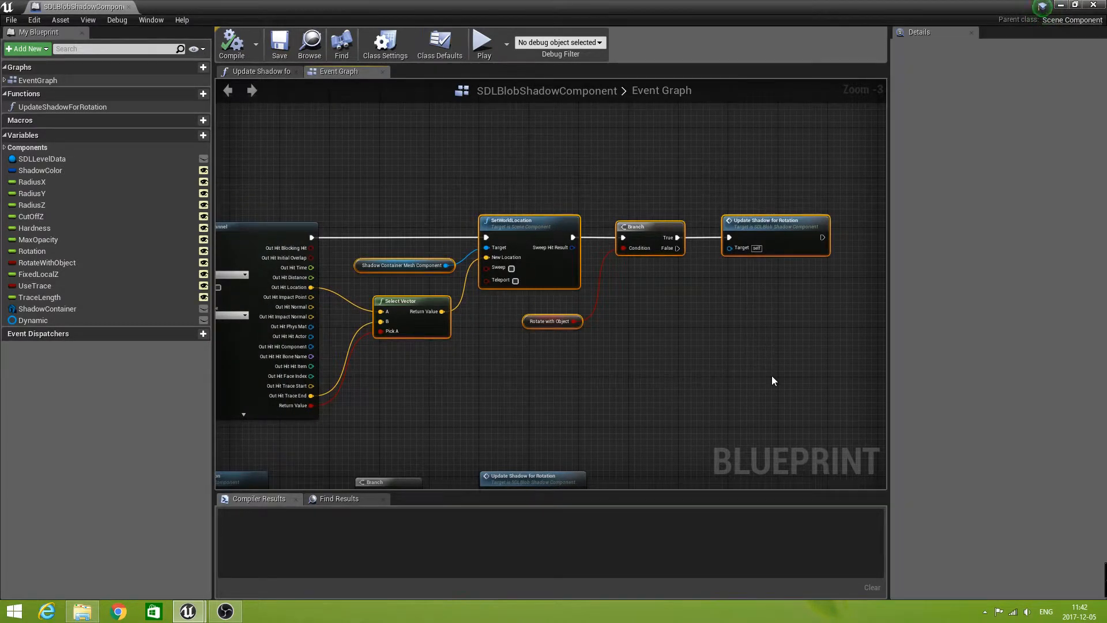
key("Right")
key("Right")
key("Right")
key("Right")
key("Right")
key("Right")
key("Right")
key("Right")
key("Right")
key("Right")
key("Right")
key("Right")
key("Right")
key("Right")
key("Right")
key("Right")
key("Right")
key("Right")
key("Right")
key("Right")
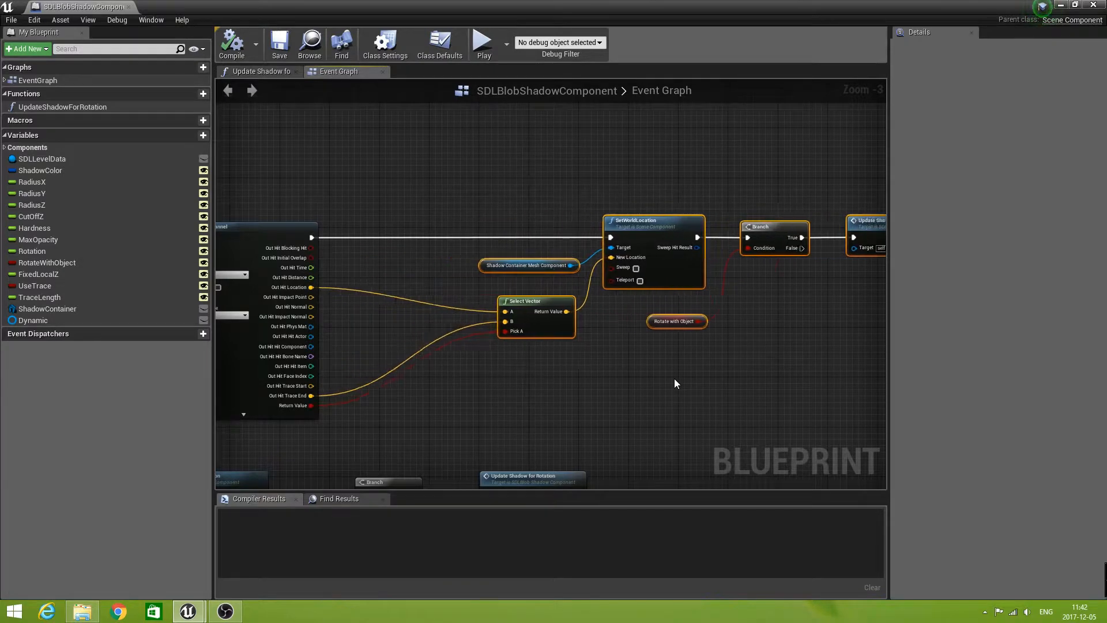
key("Right")
key("Right")
key("Right")
key("Right")
key("Right")
key("Right")
key("Right")
key("Right")
key("Right")
key("Right")
key("Right")
key("Right")
key("Right")
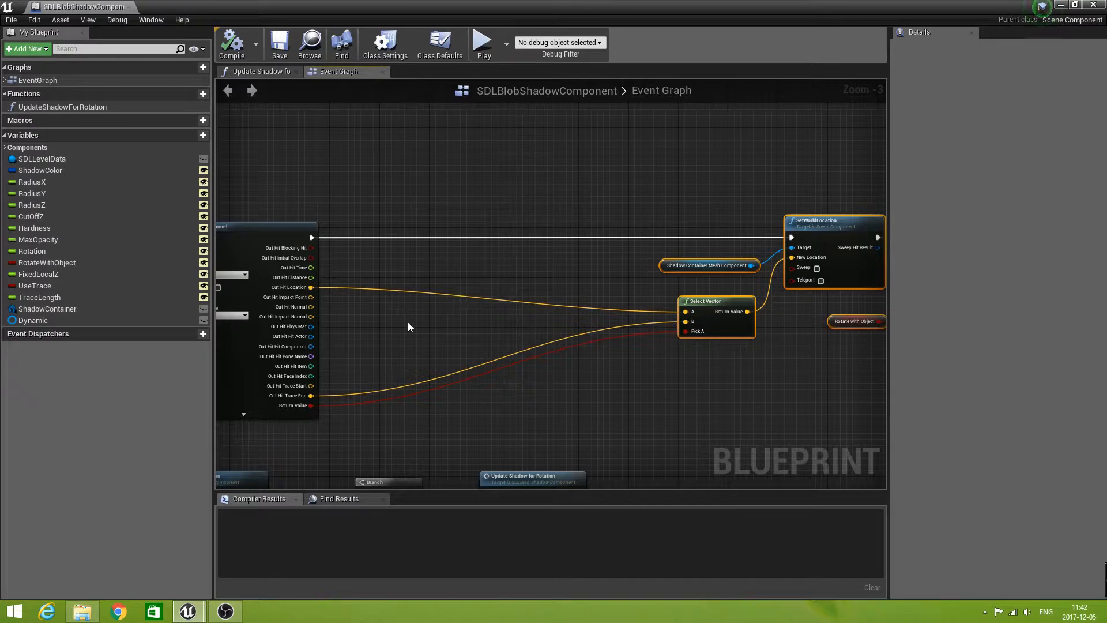
Add a Dynamic variable getter with a Set Vector Parameter Value node targeting it, placed after the LineTraceByChannel node
right_click_drag(479, 409, 504, 382)
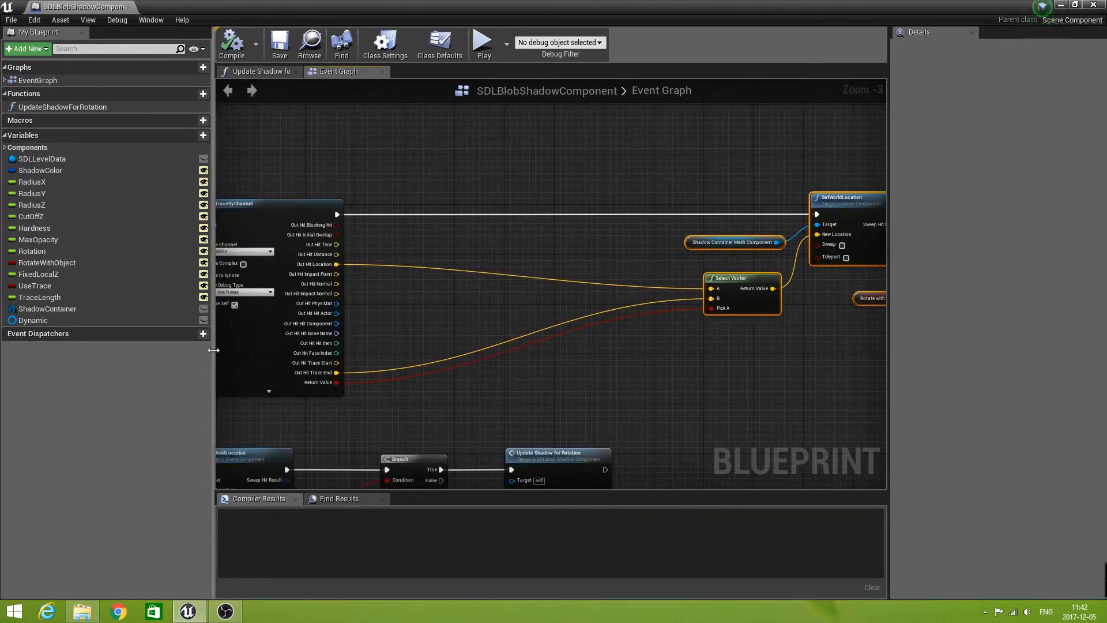
left_click_drag(29, 321, 383, 153)
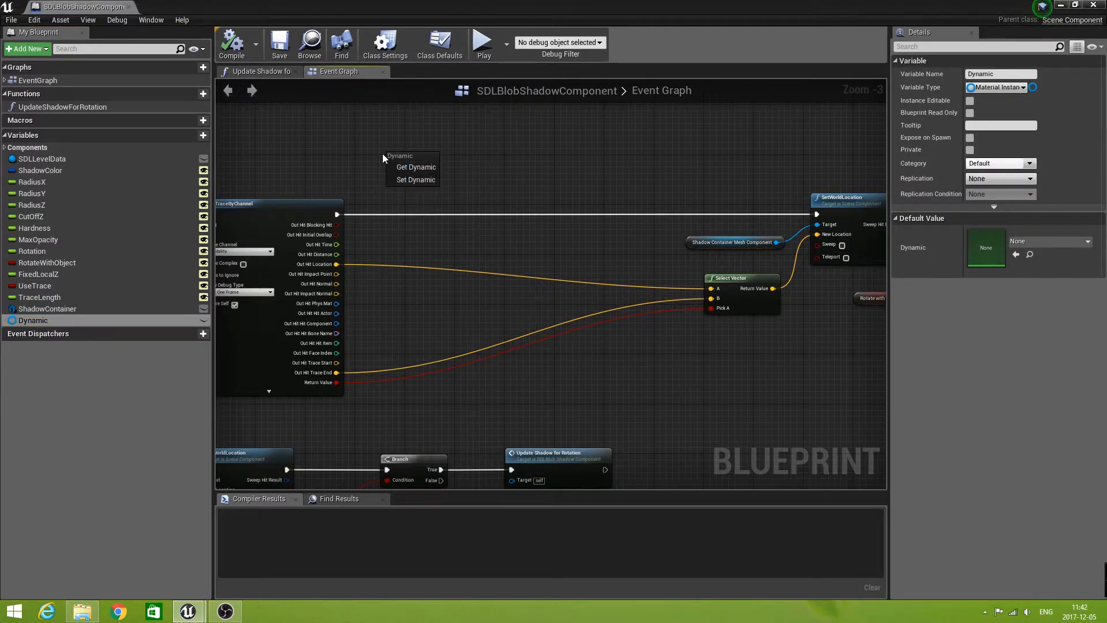
left_click(404, 166)
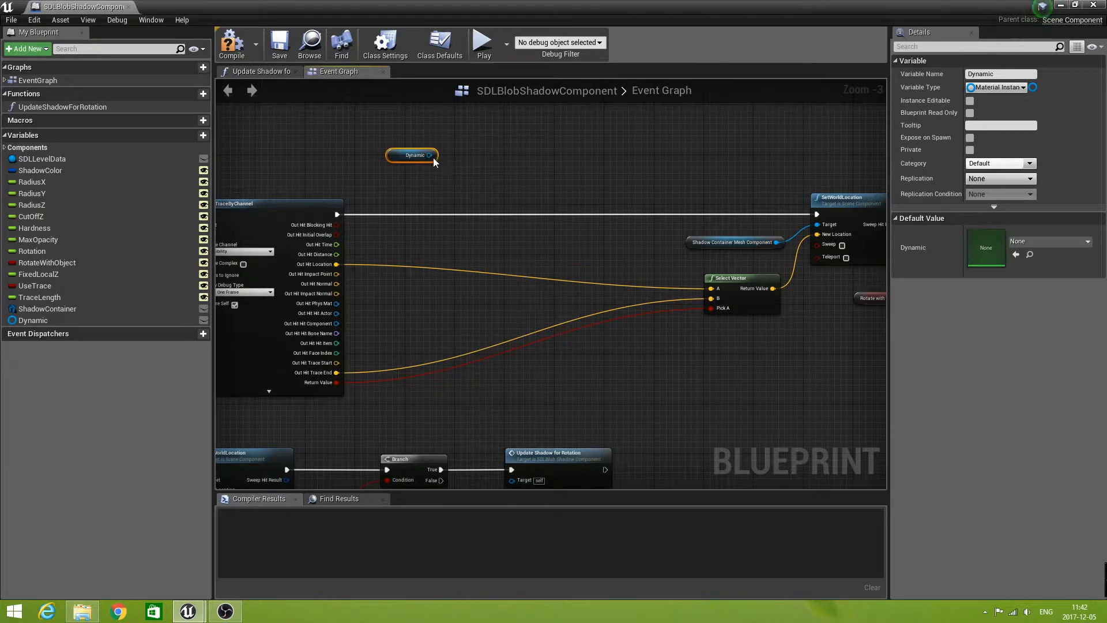
left_click_drag(431, 155, 462, 182)
type("setvec")
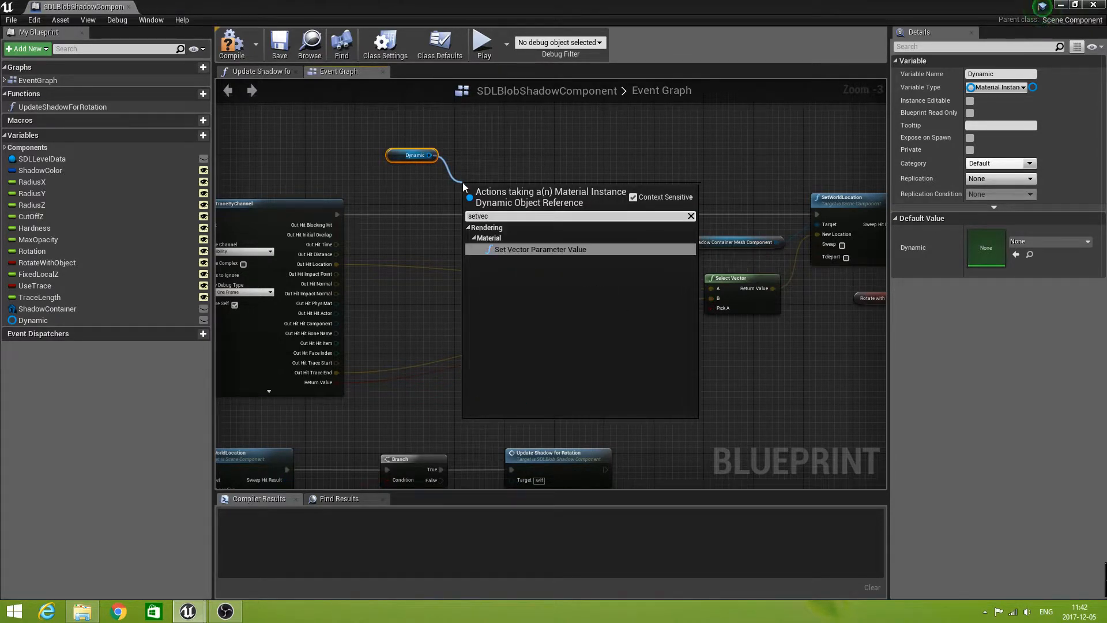
left_click(566, 249)
left_click_drag(509, 190, 579, 198)
Wire Set Vector Parameter Value into the execution flow between LineTraceByChannel and SetWorldLocation, and bring the Dynamic getter closer to it
left_click_drag(342, 215, 543, 214)
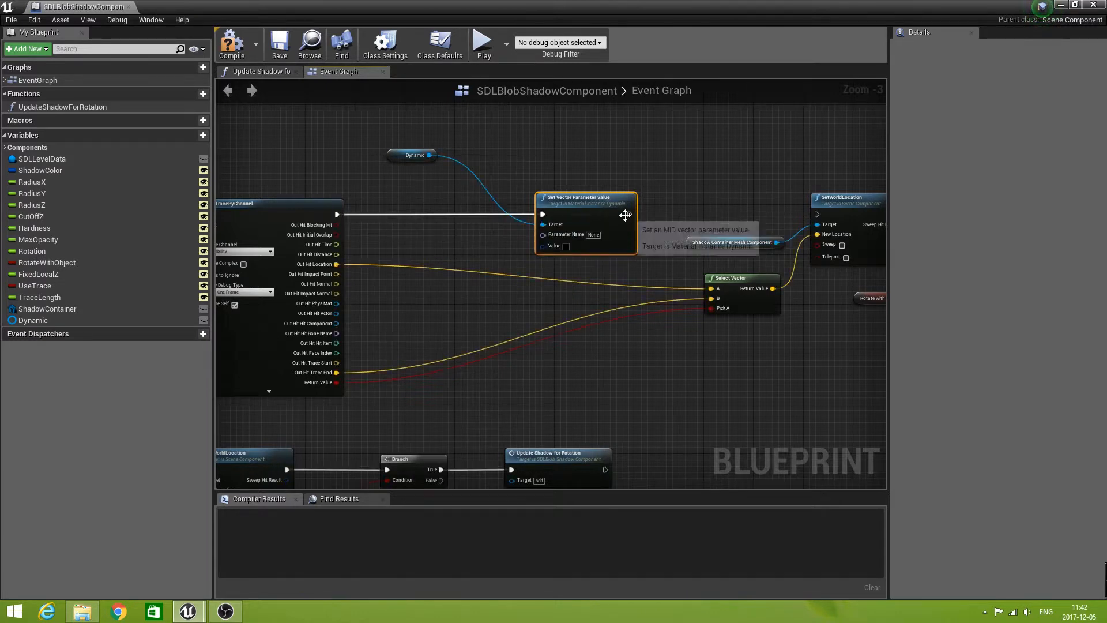
left_click_drag(630, 214, 816, 215)
left_click_drag(394, 156, 456, 149)
Set the Parameter Name of the Set Vector Parameter Value node to SurfaceNormal
scroll(429, 324, "up", 3)
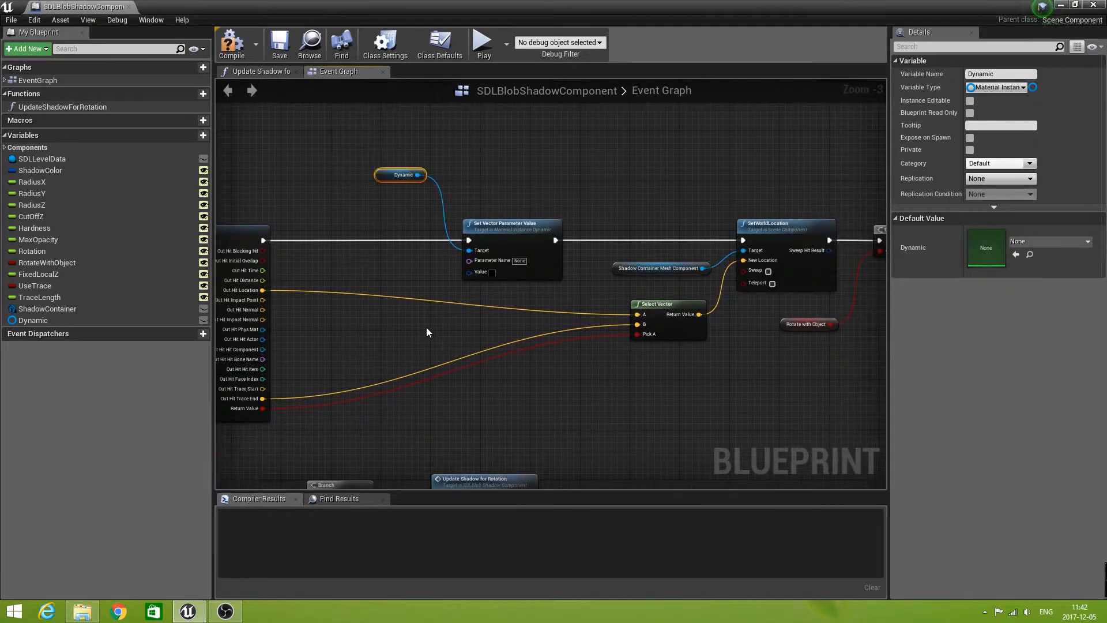
left_click(572, 232)
type("Sur")
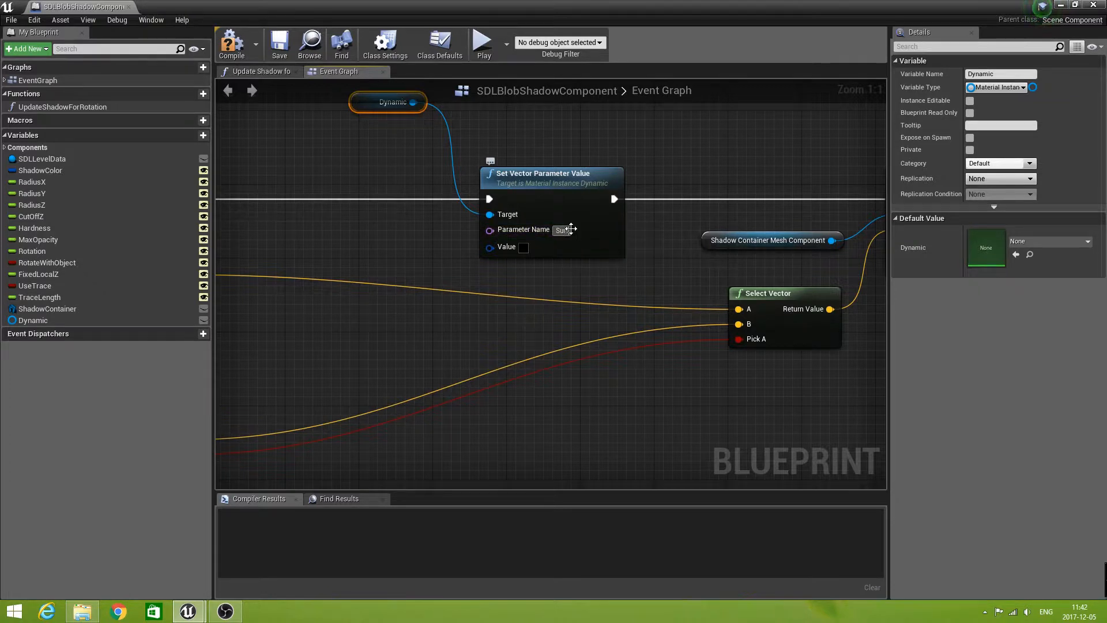
type("face")
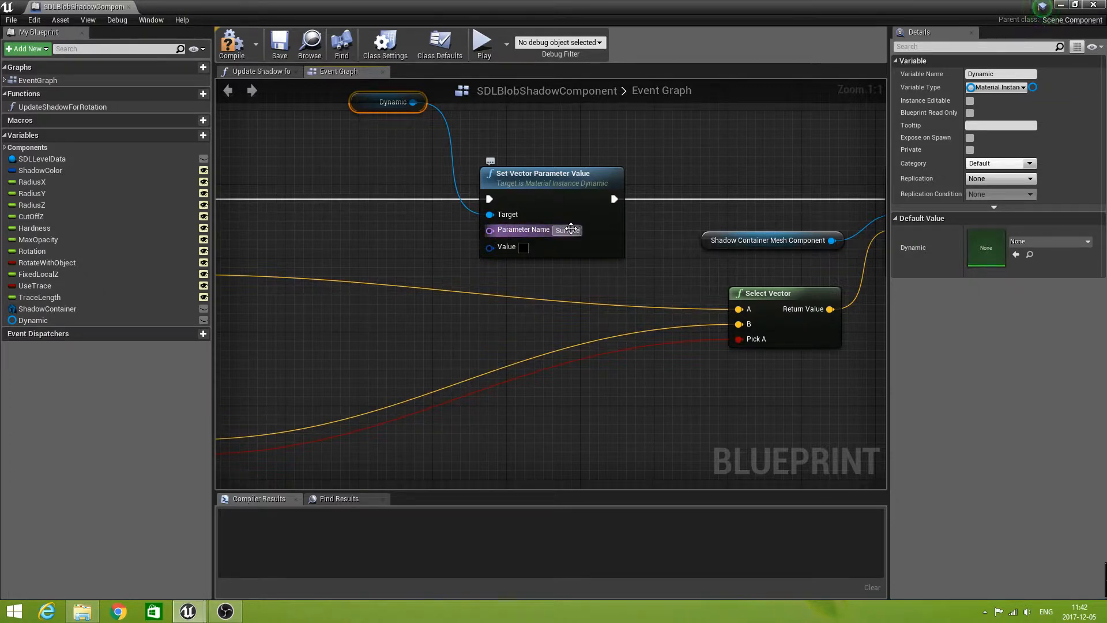
type("Noi")
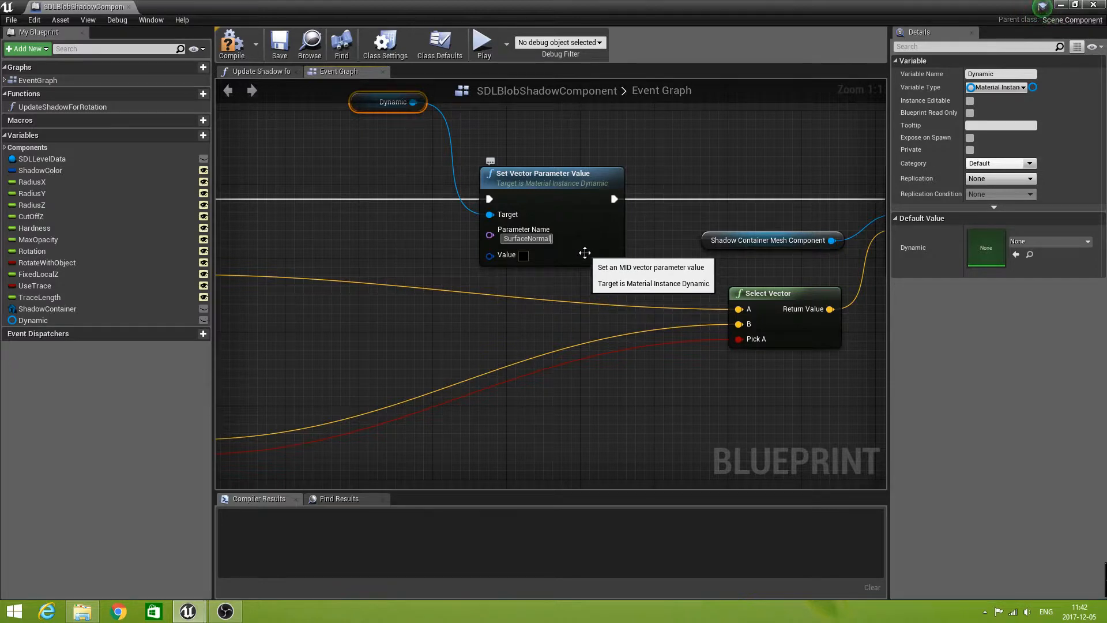
left_click(585, 252)
Add a second Select Vector node beside the trace node, with Pick A driven by the trace's Return Value
scroll(411, 351, "down", 2)
right_click_drag(410, 351, 472, 307)
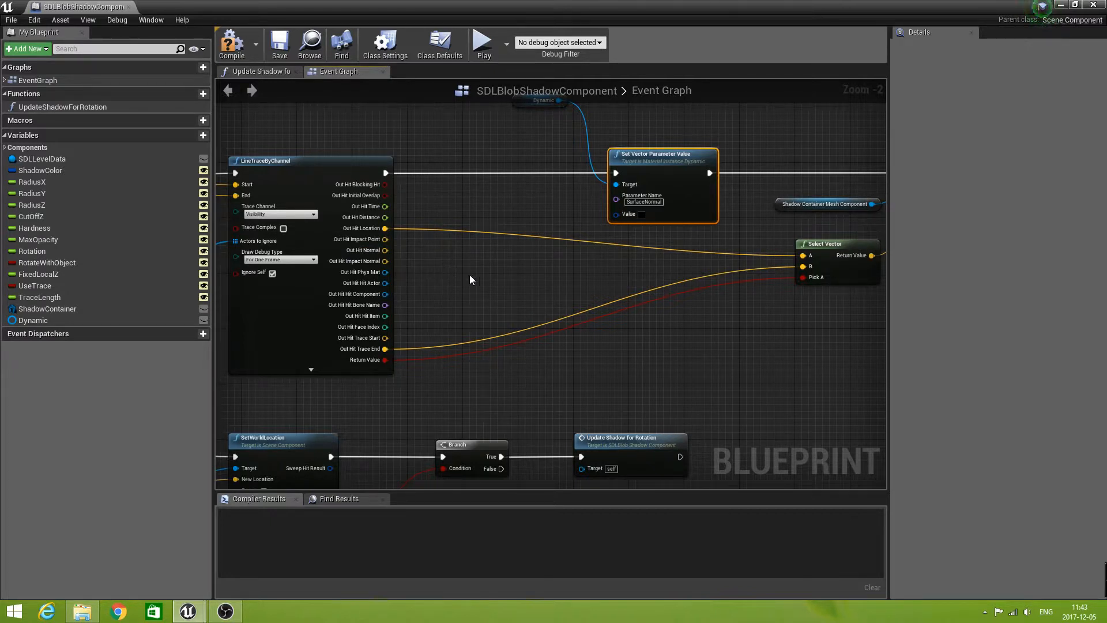
left_click_drag(384, 360, 451, 266)
type("select")
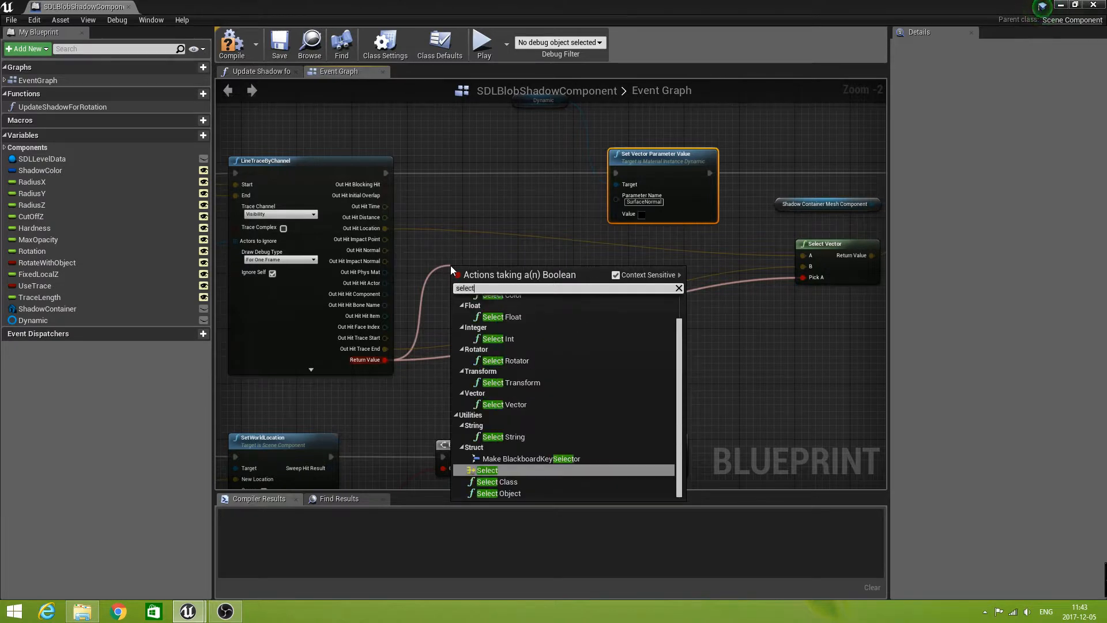
left_click(519, 406)
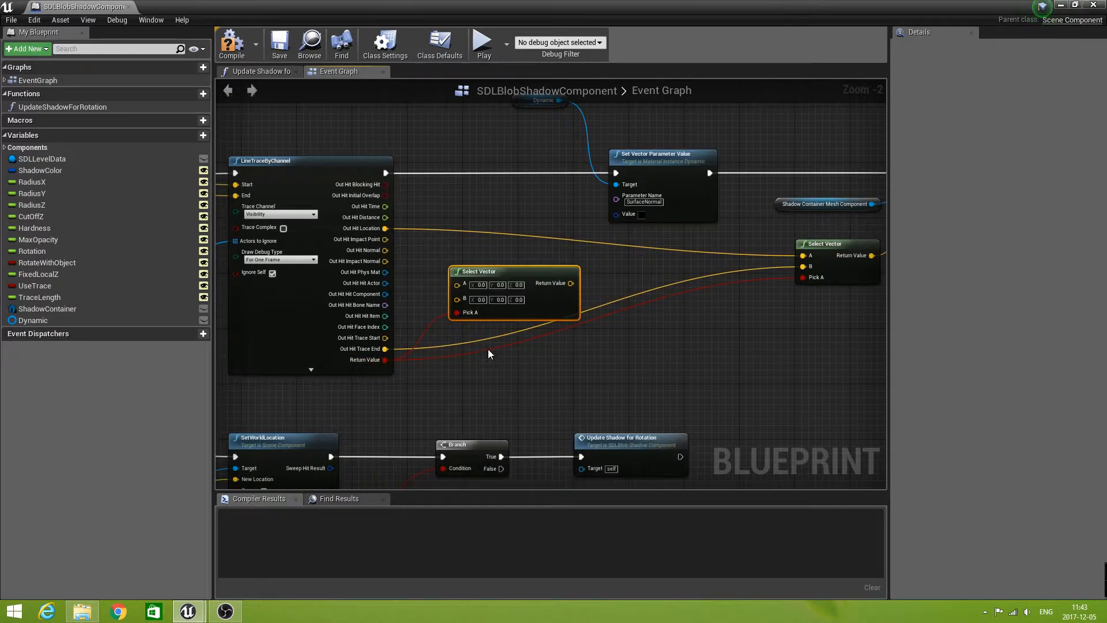
left_click_drag(505, 270, 499, 249)
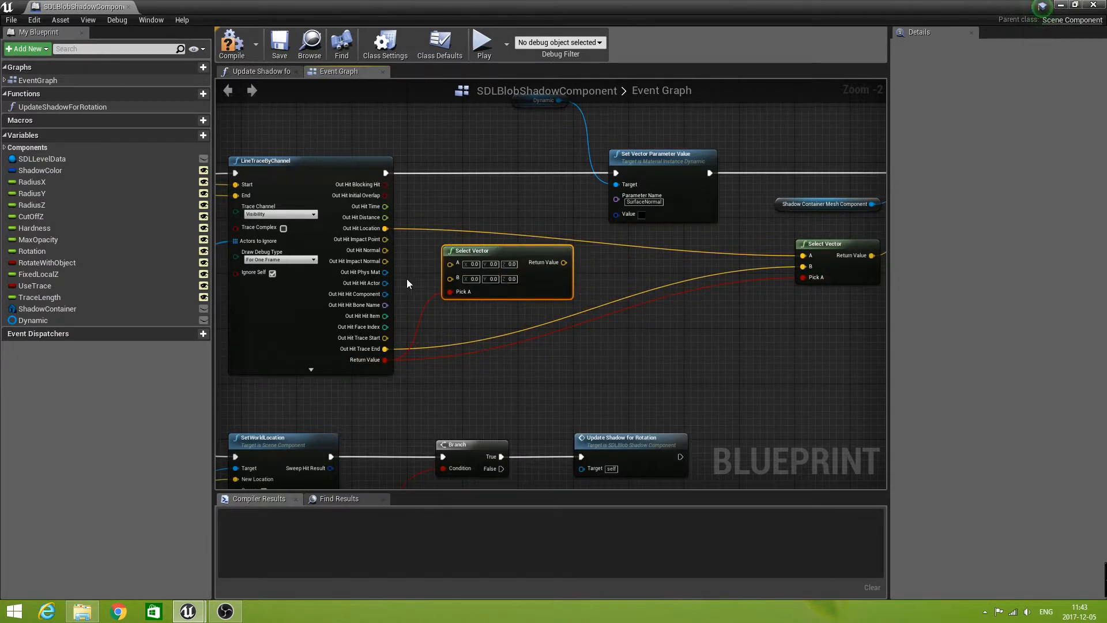
Connect Out Hit Normal to the new Select Vector's A, set B's Z to 1.0, and feed its result into the SurfaceNormal parameter's Value
left_click_drag(384, 250, 484, 245)
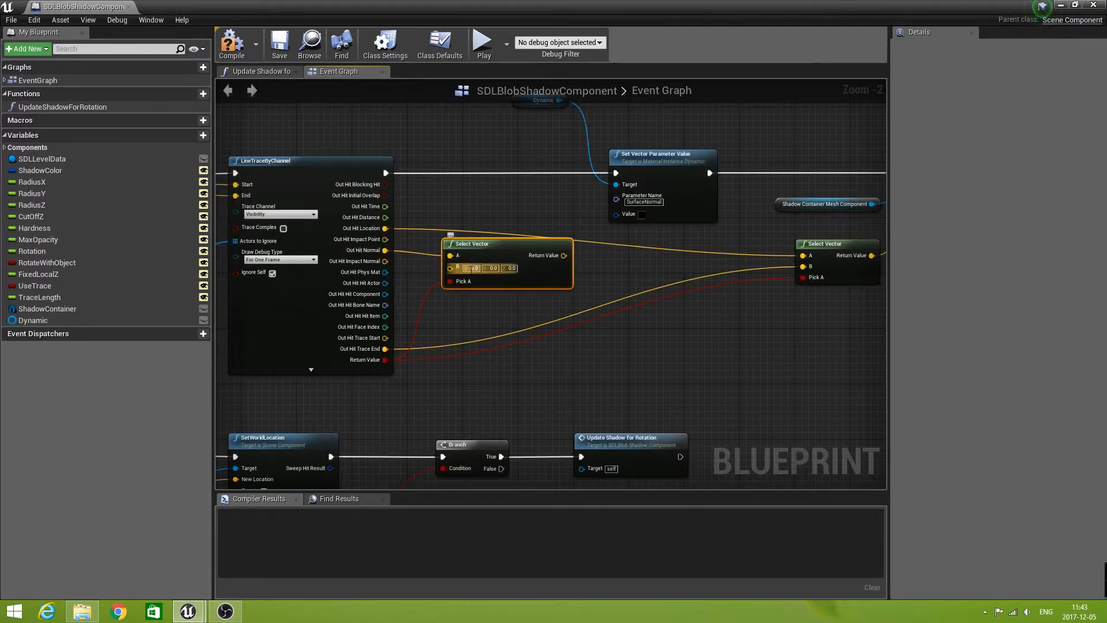
left_click(513, 269)
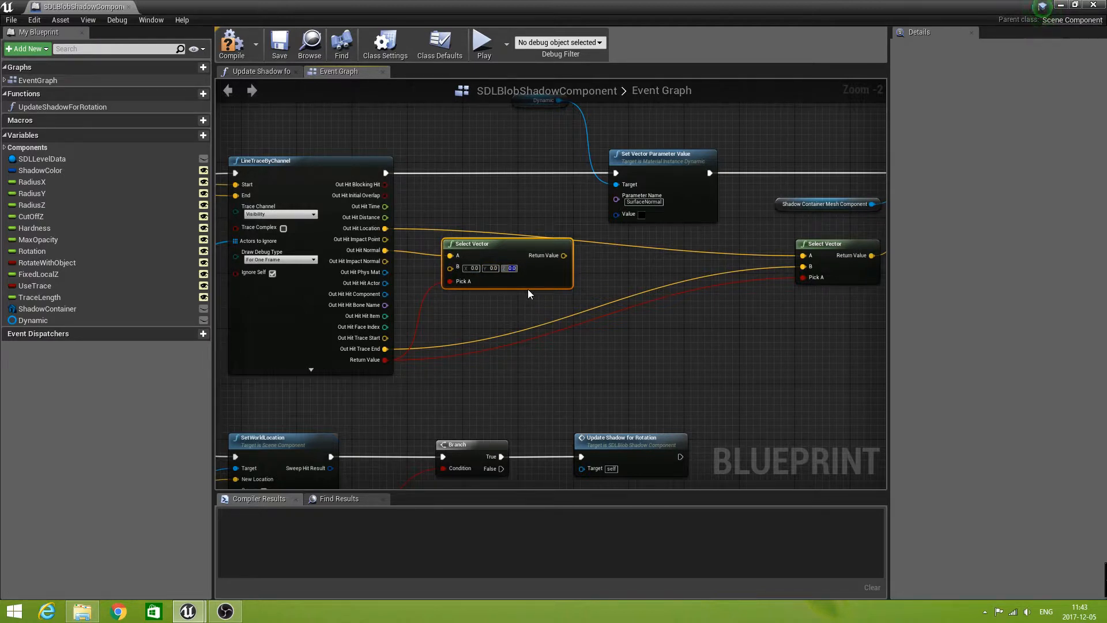
type("1.0")
left_click_drag(563, 256, 616, 216)
Space out the Set Vector Parameter Value, vector-to-color conversion and Dynamic nodes so the wires run cleanly
right_click_drag(666, 199, 607, 183)
left_click(601, 138)
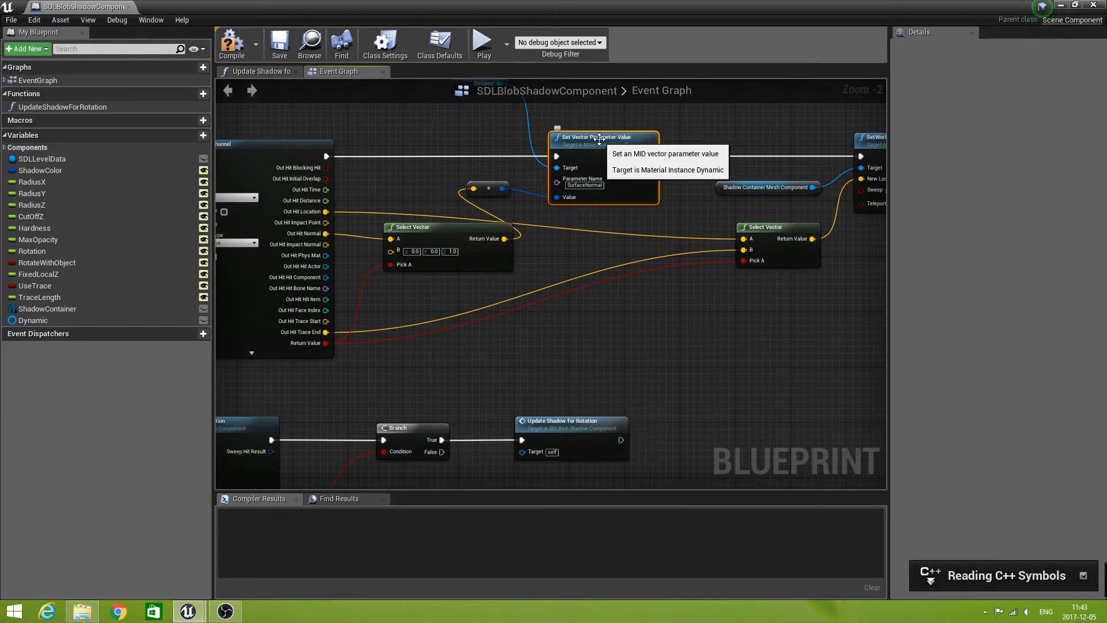
left_click(670, 306)
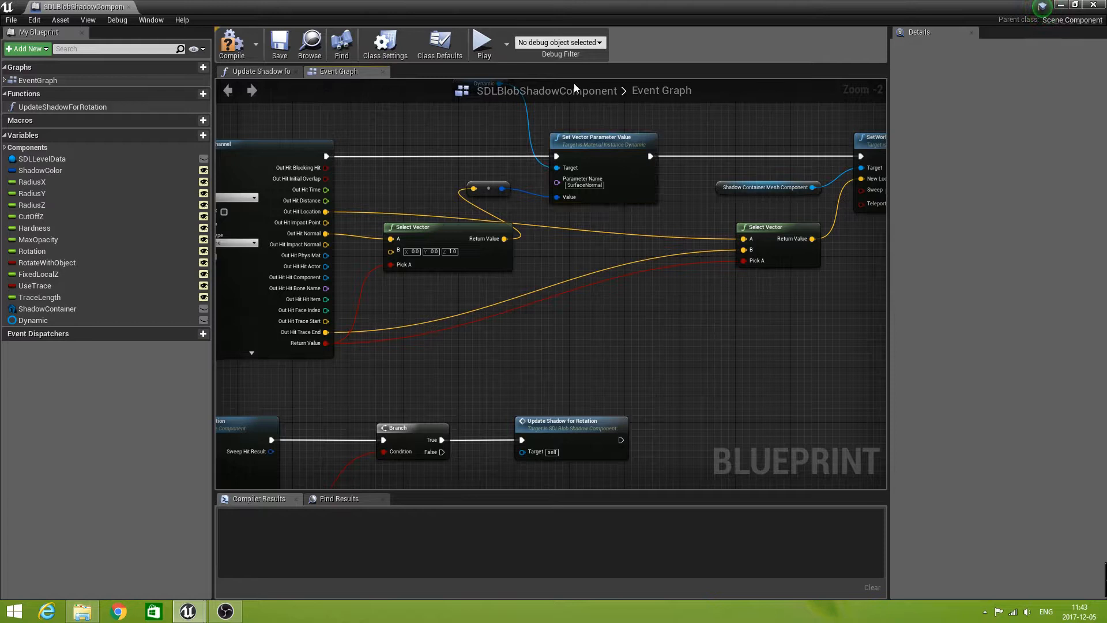
left_click_drag(601, 134, 644, 137)
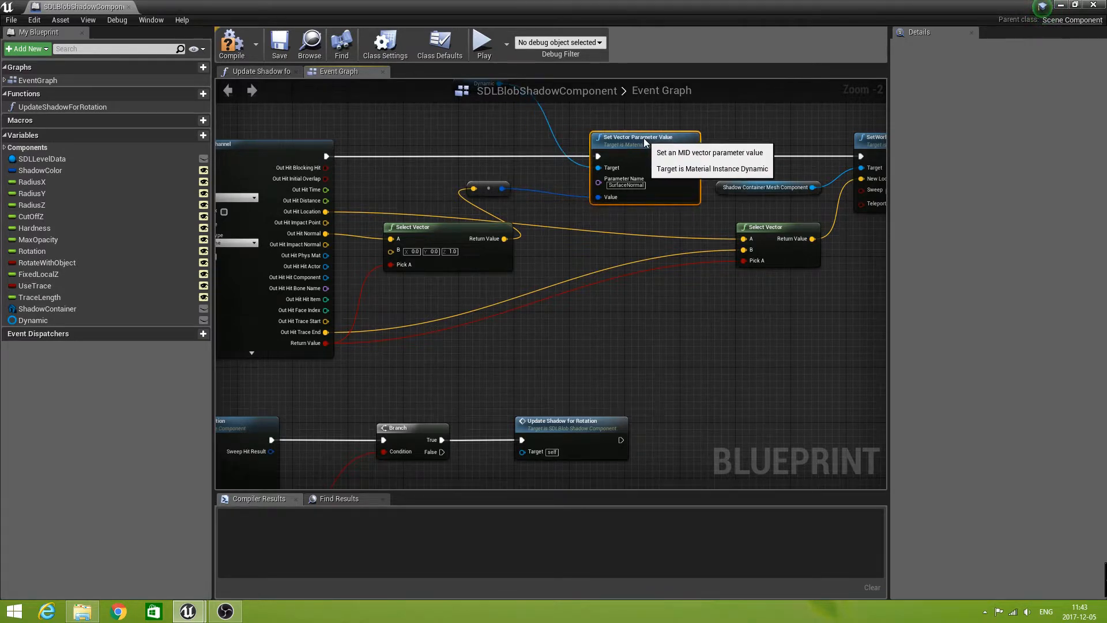
right_click_drag(676, 295, 636, 323)
scroll(562, 317, "up", 1)
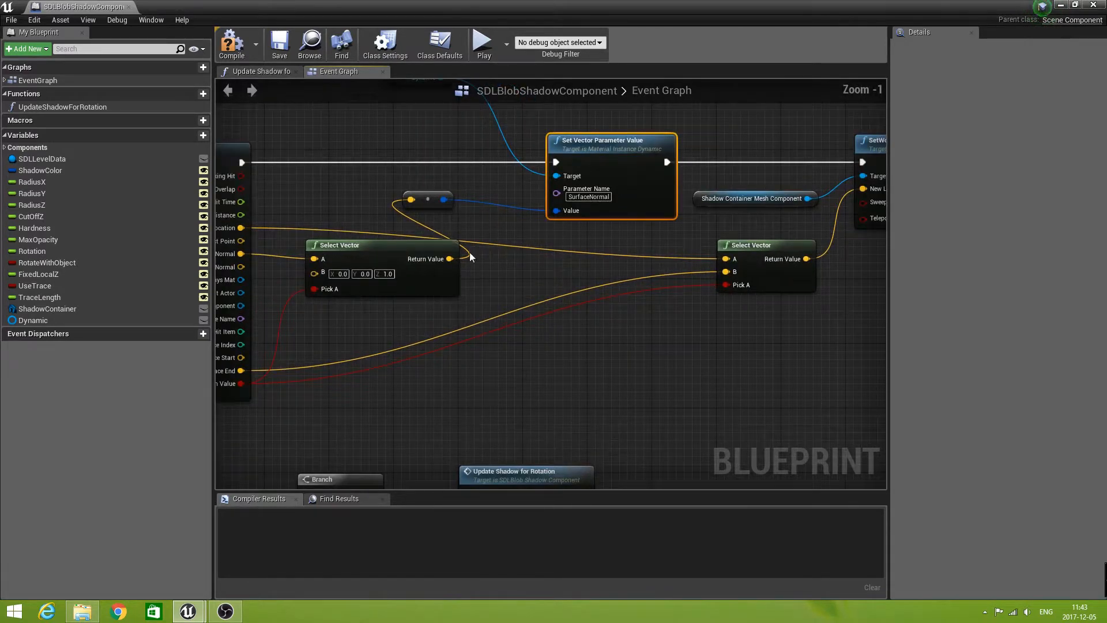
left_click_drag(427, 193, 496, 195)
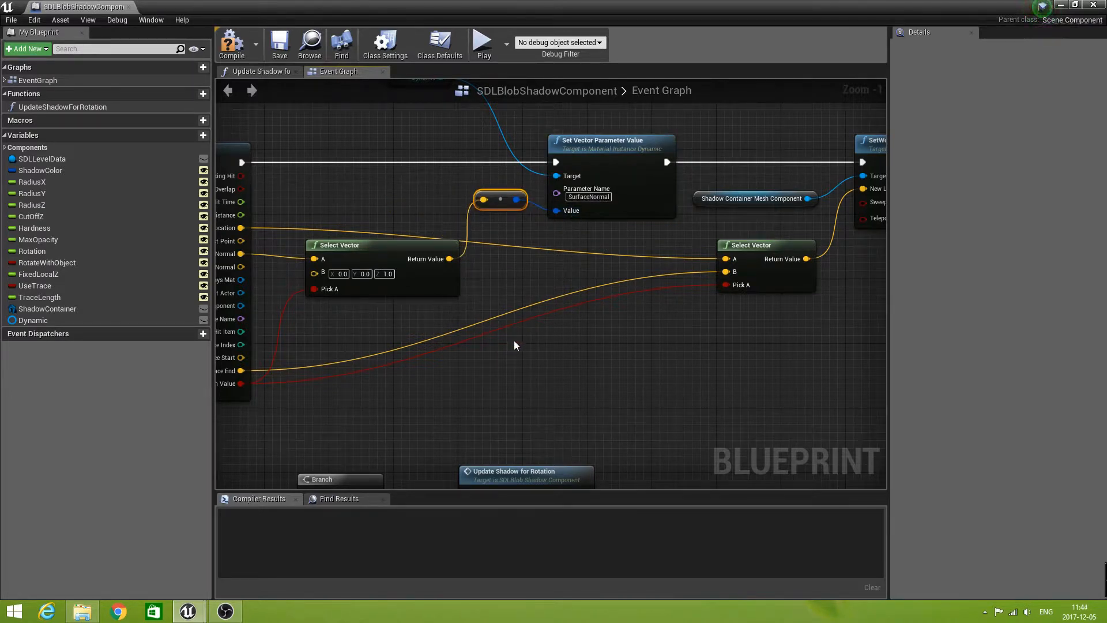
scroll(531, 351, "down", 1)
right_click_drag(501, 360, 526, 297)
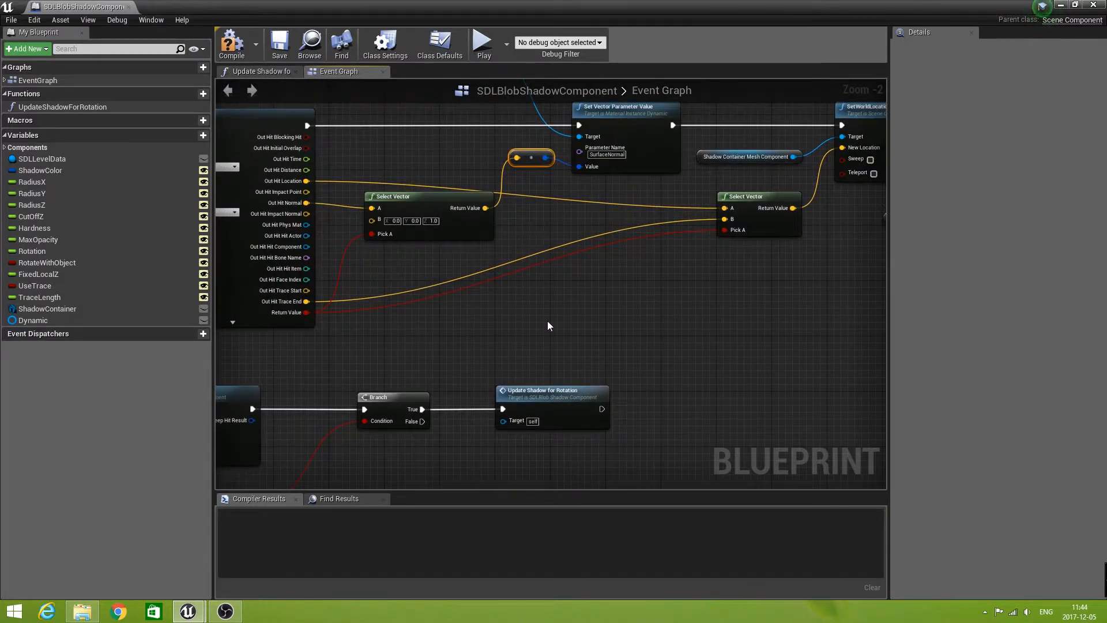
scroll(548, 327, "down", 1)
right_click_drag(571, 326, 459, 335)
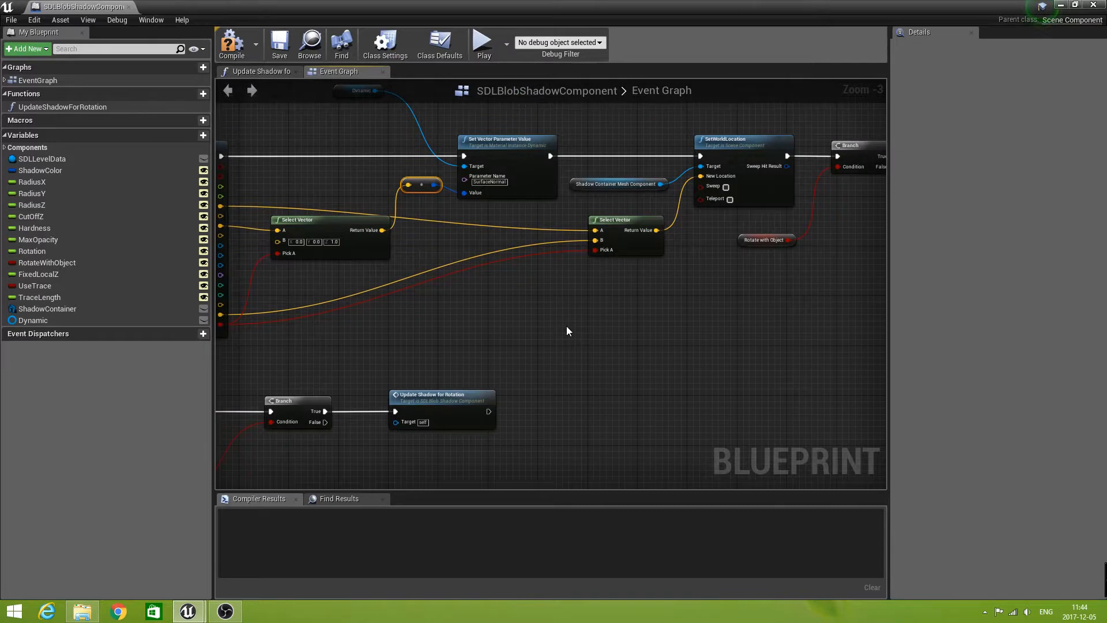
right_click_drag(386, 171, 390, 236)
left_click(373, 163)
left_click_drag(373, 163, 385, 164)
right_click_drag(573, 421, 576, 360)
scroll(548, 387, "down", 1)
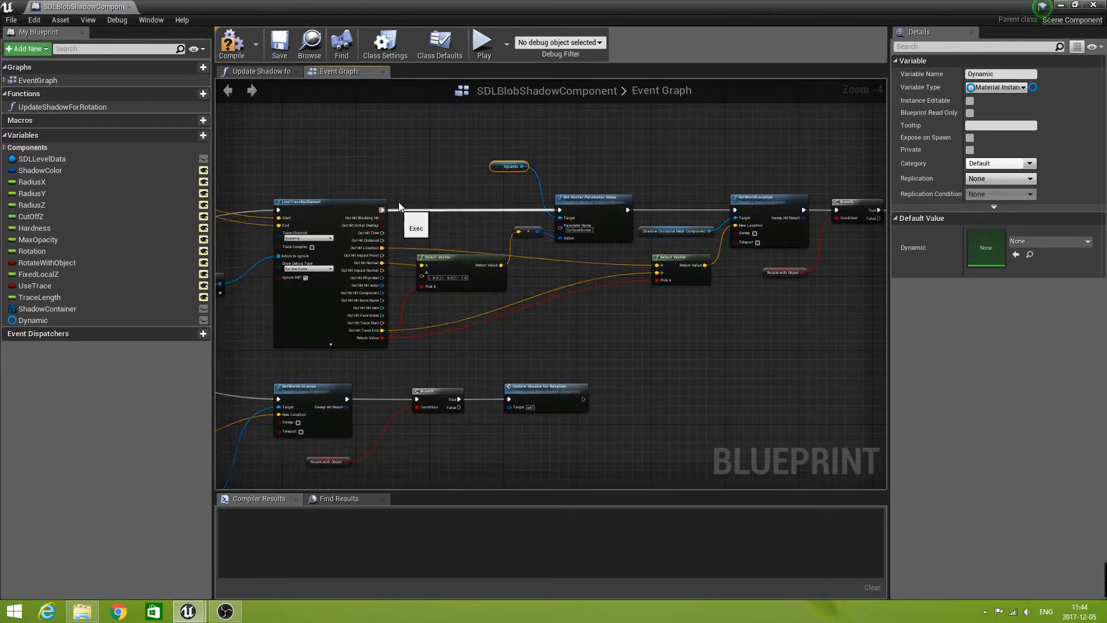
Compile and save the SDLBlobShadowComponent blueprint, and close its editor
left_click(237, 48)
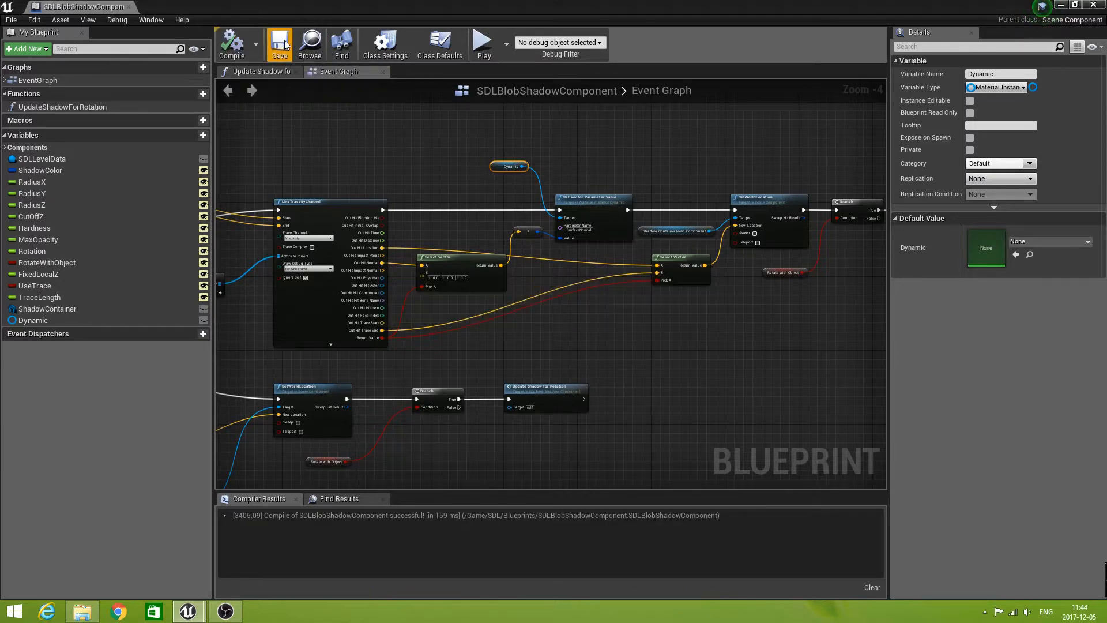
left_click(1093, 5)
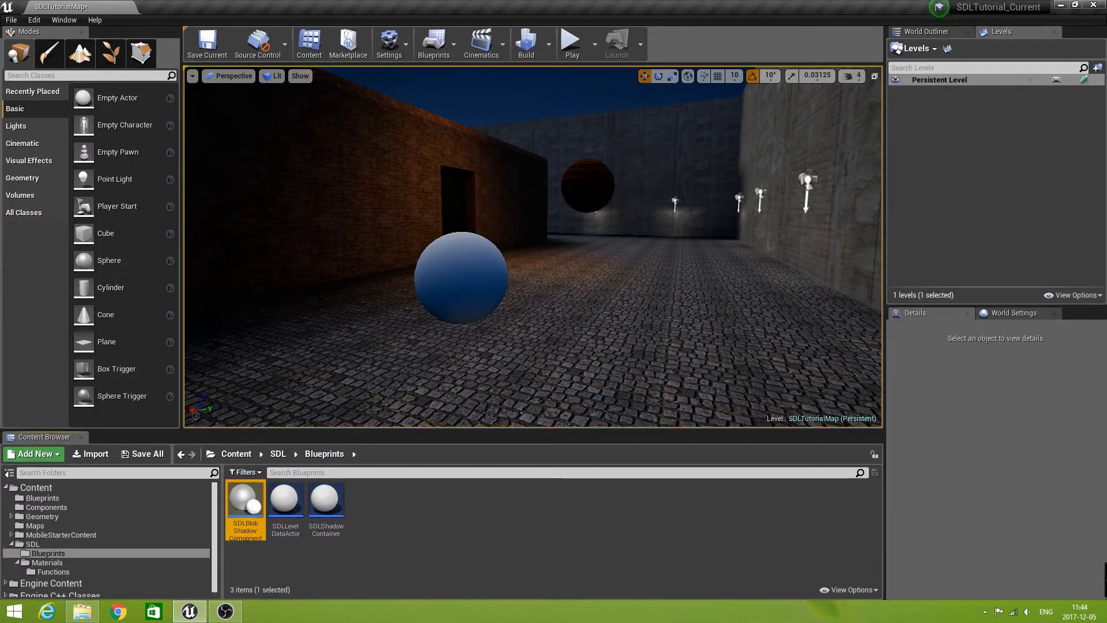
Play the level, walk around to the hovering sphere to check its floor shadow, and stop the simulation
left_click(570, 43)
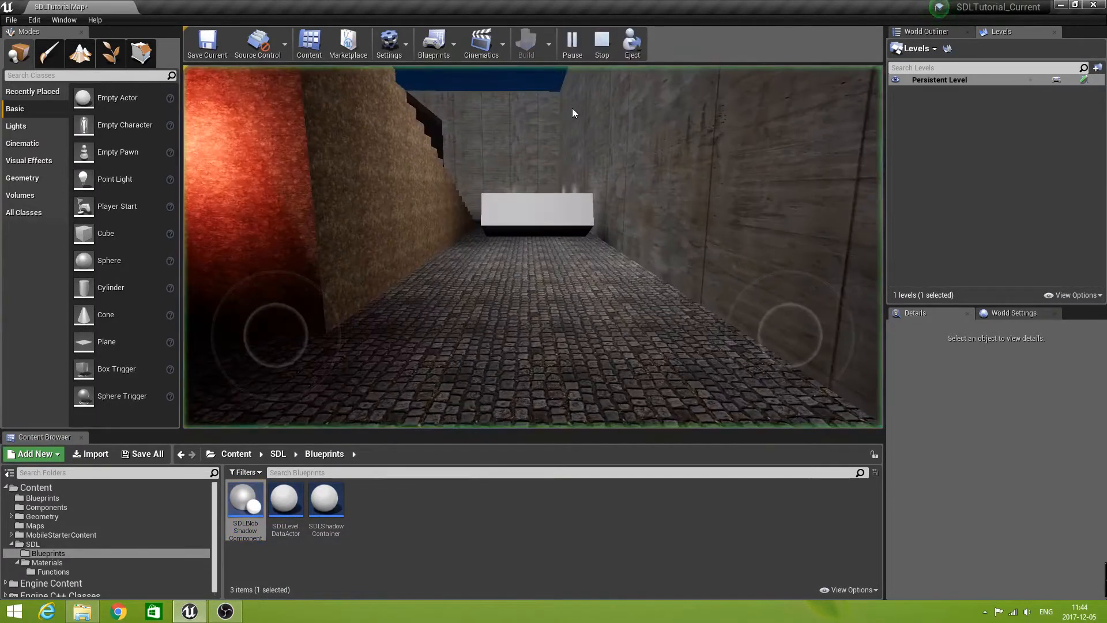
key("w")
left_click_drag(558, 93, 185, 89)
key("a")
key("a")
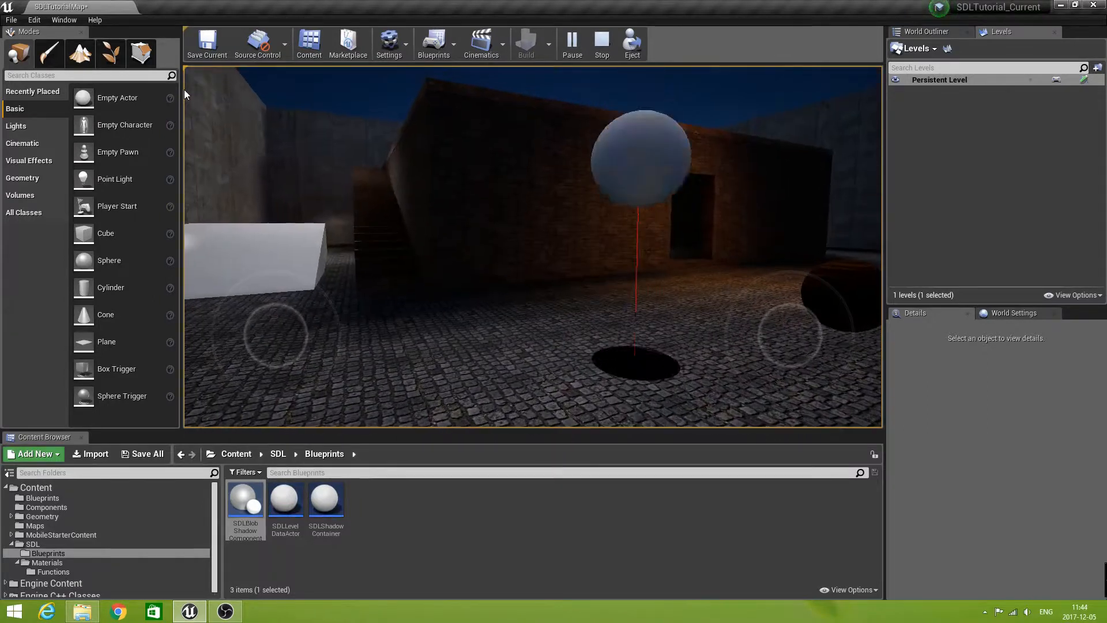
key("Escape")
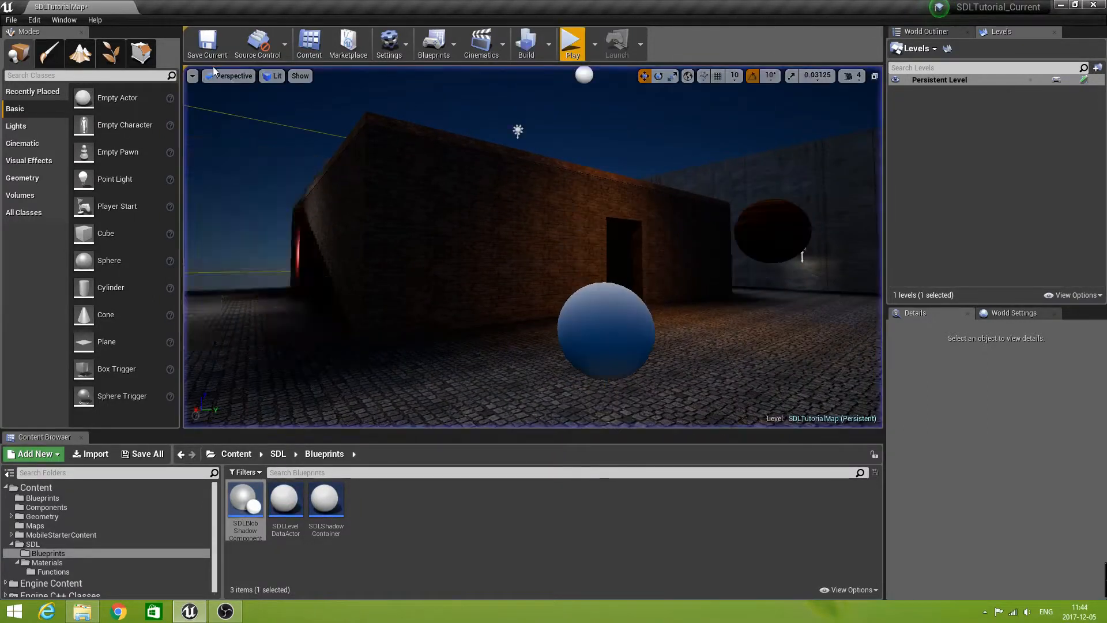
Set the Linear Damping of Sphere3's Hover component to 5.0 and start playing the level
left_click(610, 344)
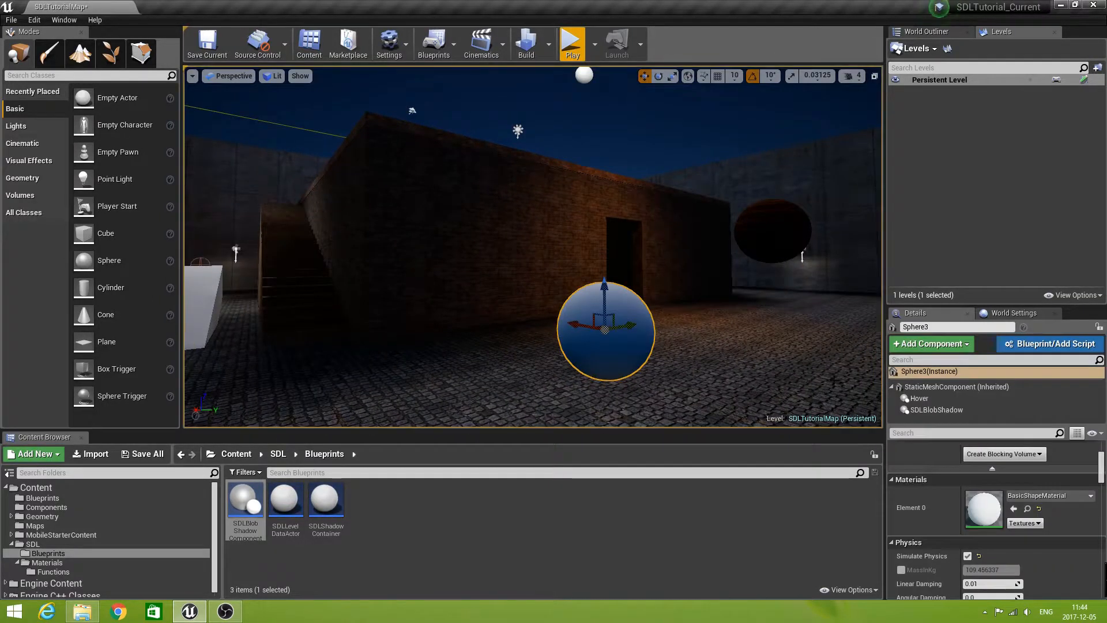
left_click(922, 399)
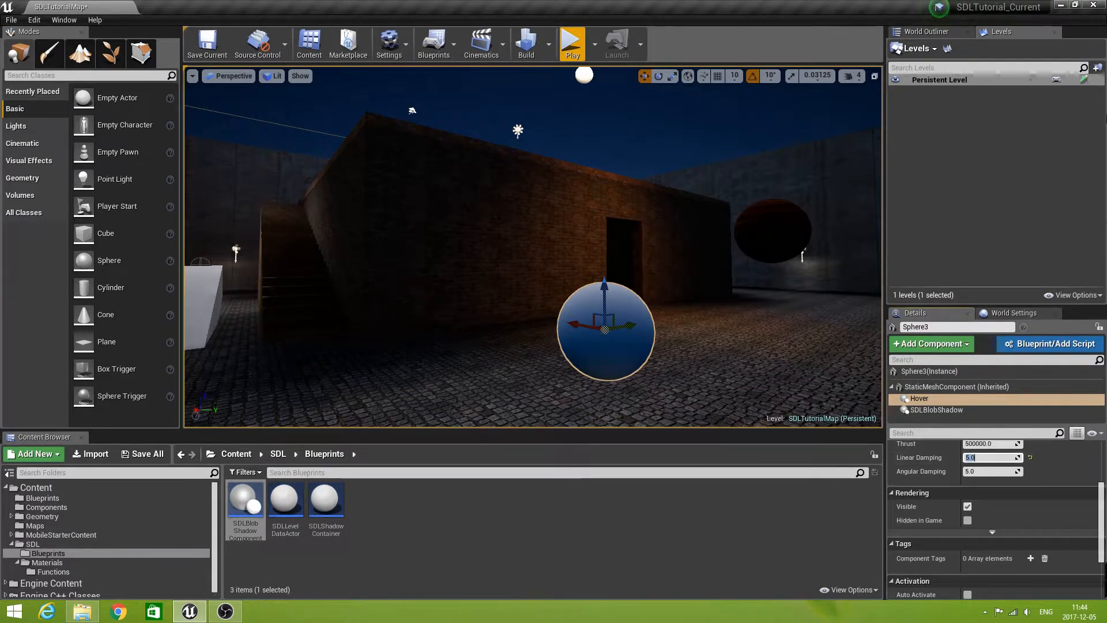
left_click(573, 43)
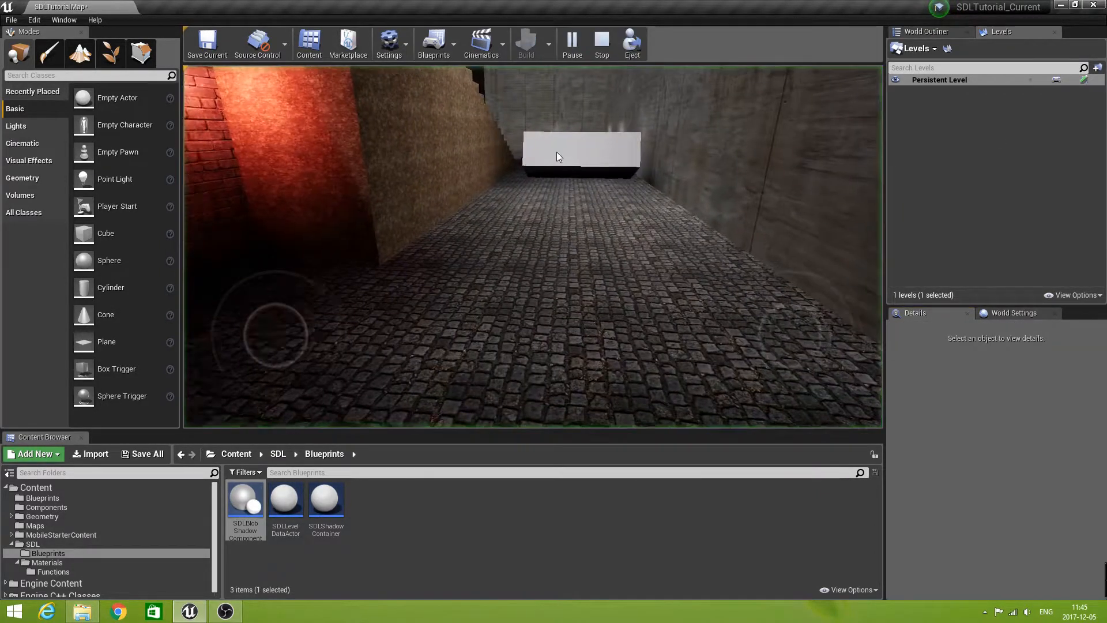
Walk around the sphere near the white ramp to examine how its blob shadow falls on the floor and slope
left_click(553, 119)
key("w")
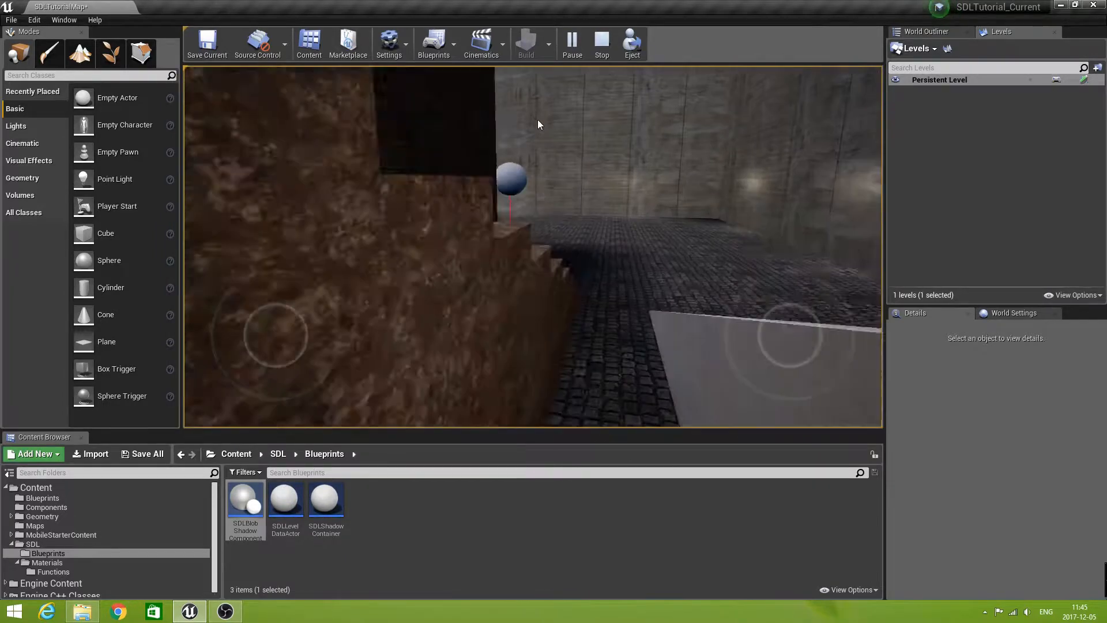
left_click_drag(518, 130, 719, 133)
key("a")
key("d")
key("a")
key("d")
key("s")
key("a")
key("w")
key("w")
key("w")
key("w")
key("s")
key("d")
key("a")
key("s")
key("w")
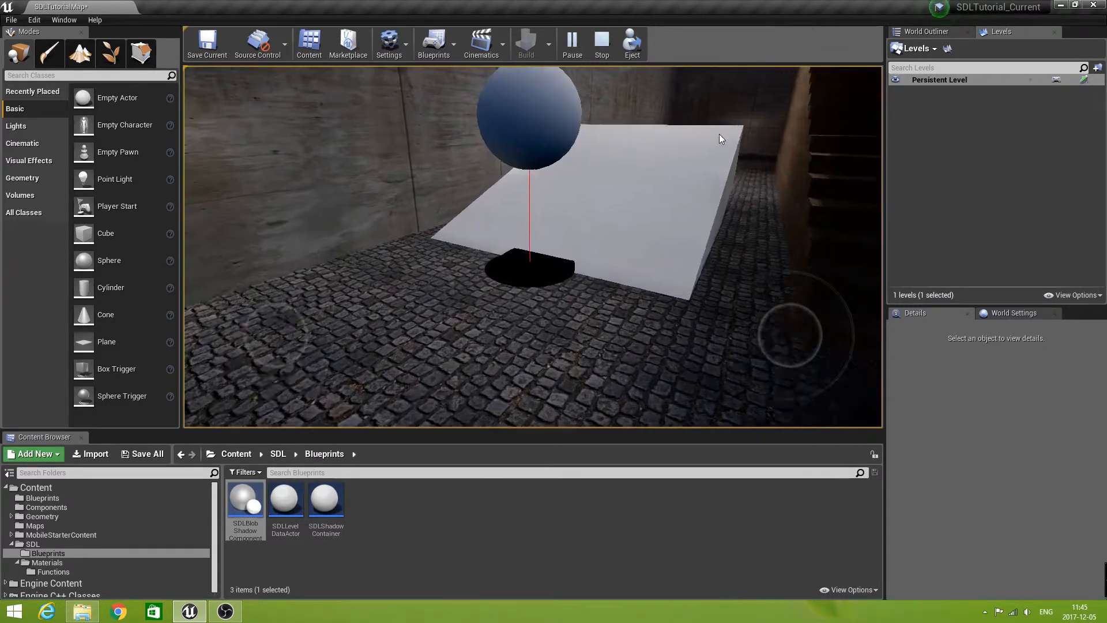
key("a")
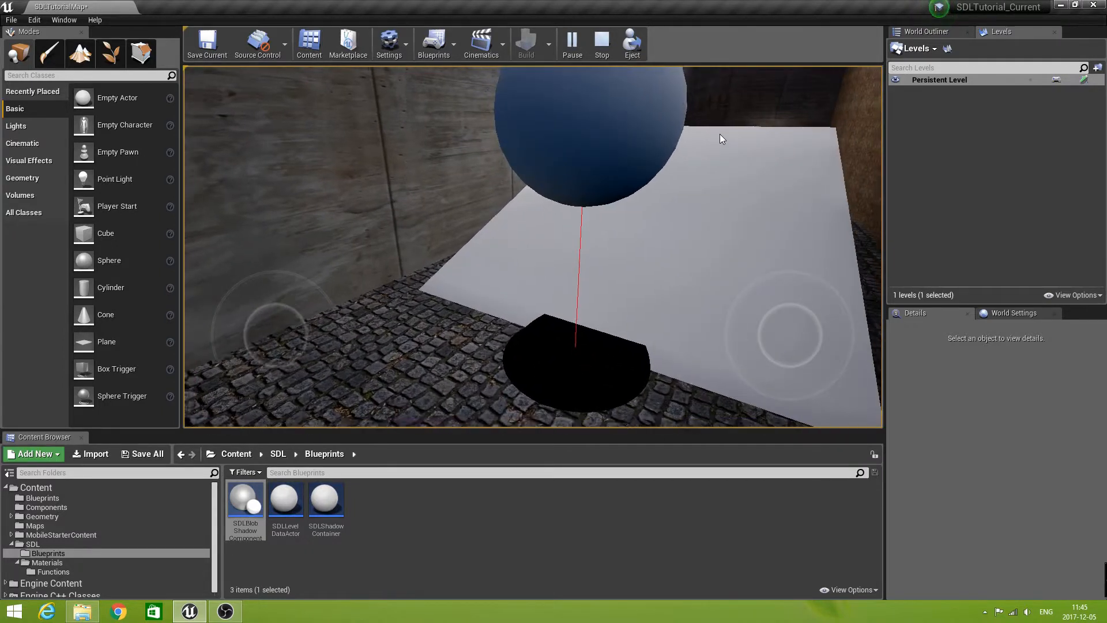
key("s")
key("a")
left_click_drag(720, 134, 703, 139)
key("d")
key("a")
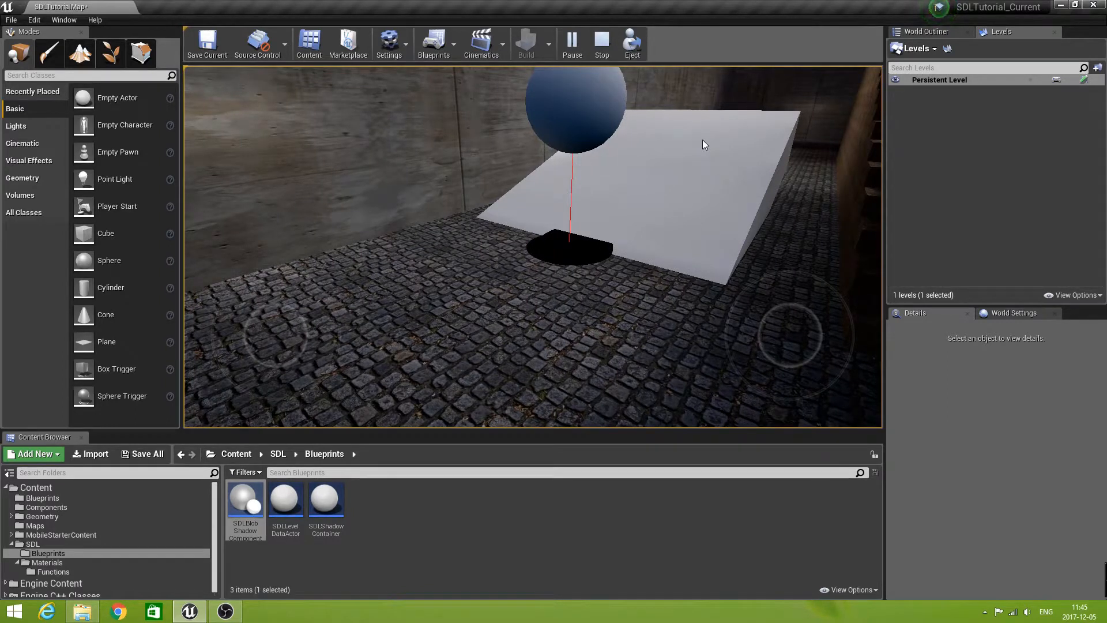
Keep circling the hovering sphere at the foot of the white ramp to examine its shadow, and stop the simulation
mouse_move(702, 140)
left_mouse_down()
mouse_move(680, 118)
mouse_move(736, 105)
mouse_move(781, 114)
mouse_move(784, 97)
mouse_move(796, 106)
mouse_move(700, 144)
mouse_move(663, 232)
mouse_move(697, 147)
left_mouse_up()
key("a")
key("w")
key("d")
key("s")
key("w")
key("s")
key("Escape")
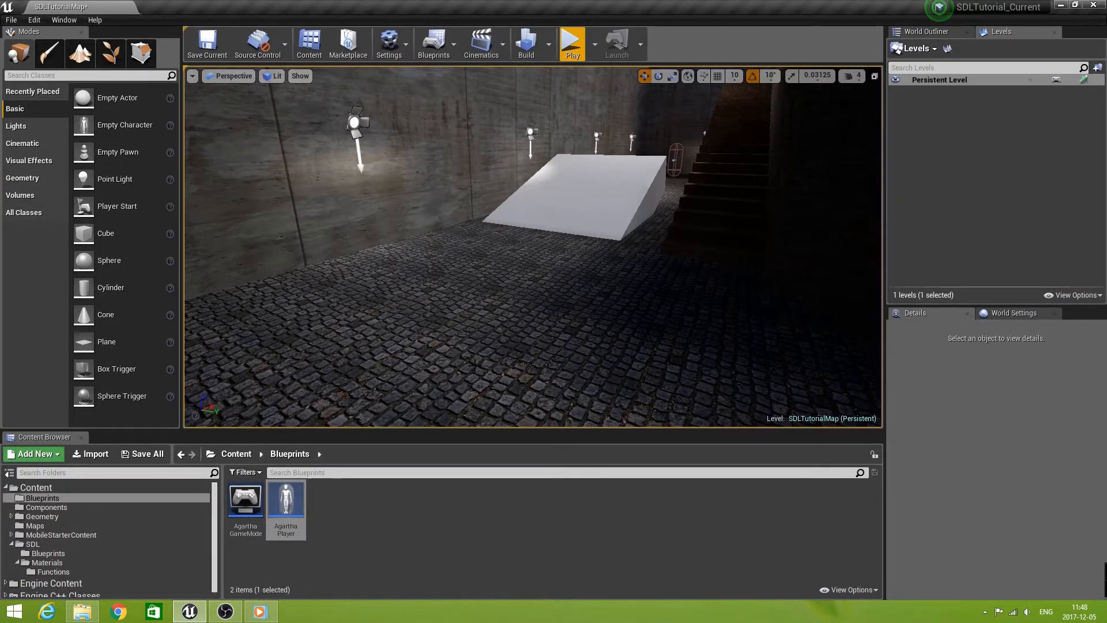
Play the level to examine the blob shadows under the player and the hovering sphere, and stop the simulation
right_click_drag(437, 349, 357, 360)
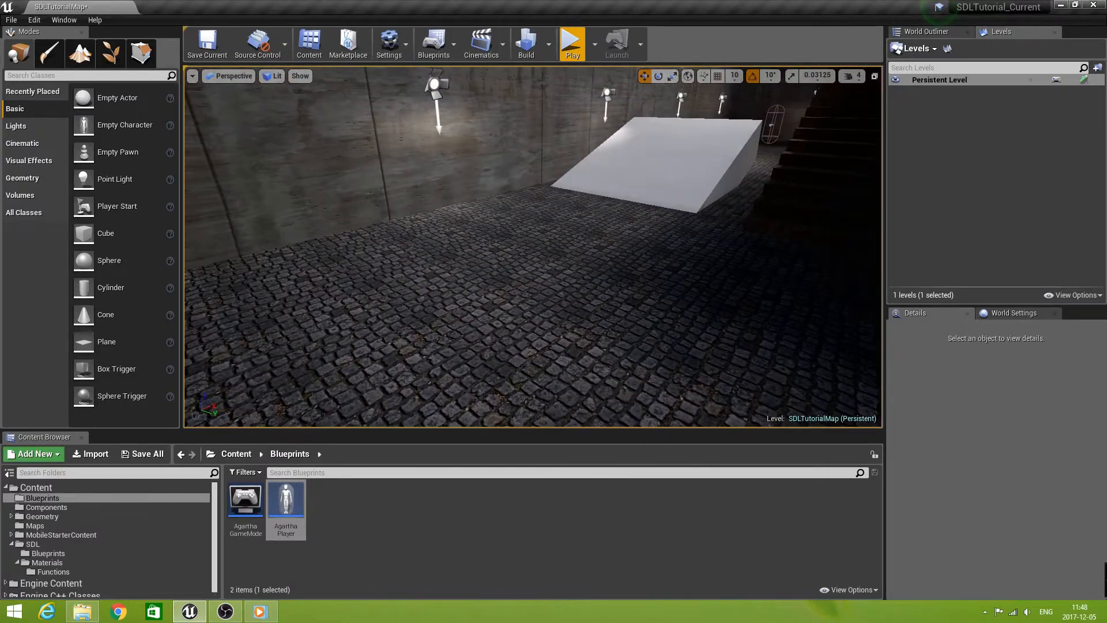
left_click(572, 43)
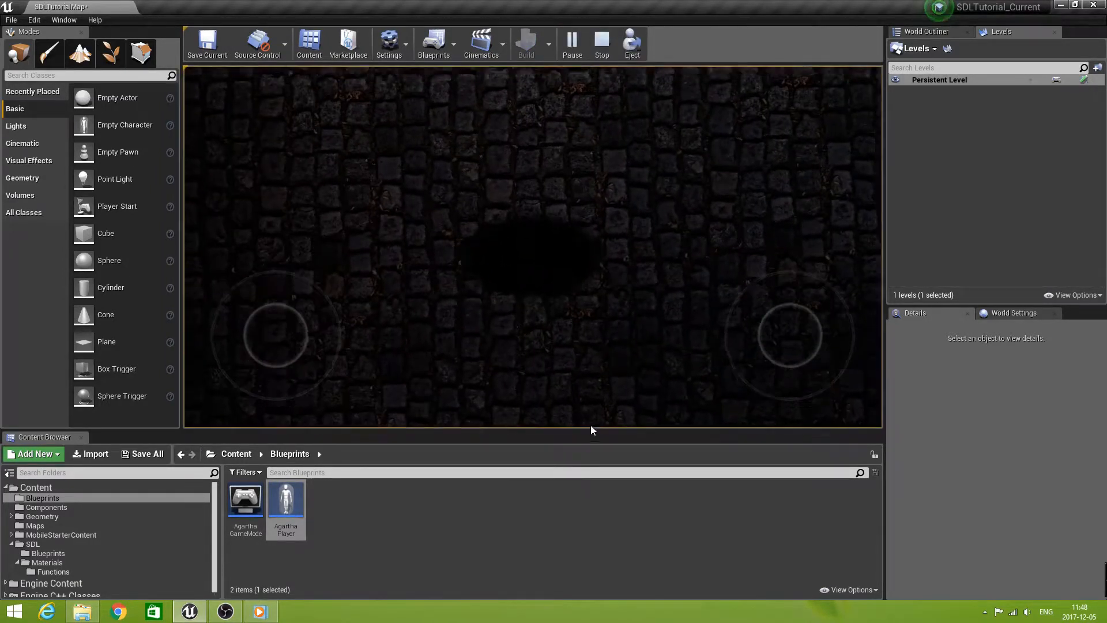
left_click_drag(554, 382, 762, 139)
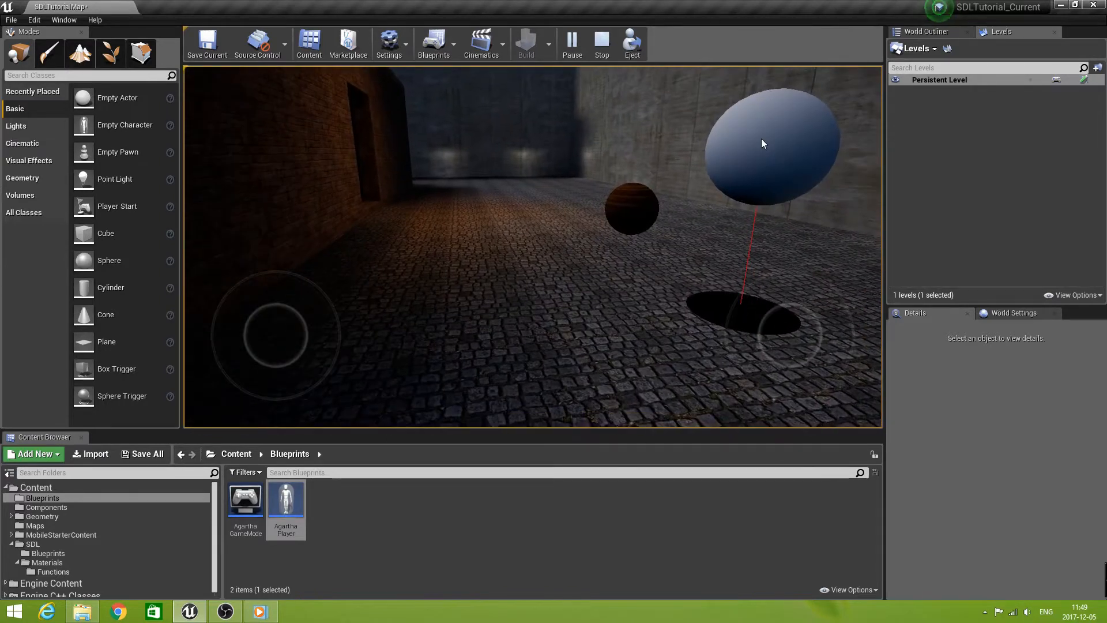
key("Escape")
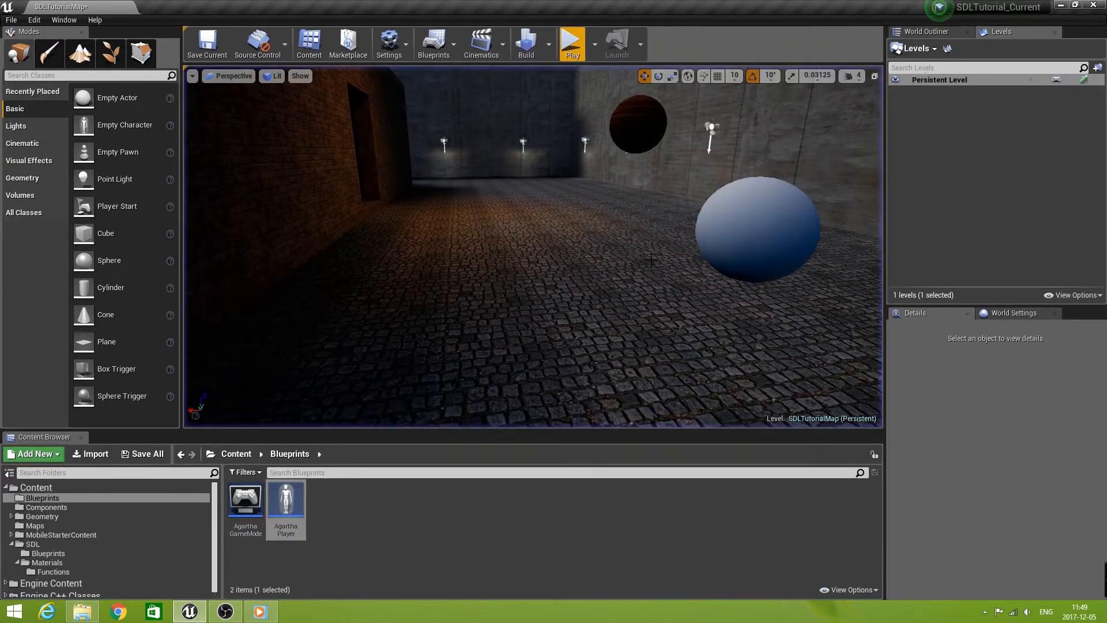
Delete the Hover component from the blue sphere, Sphere3
right_click_drag(648, 279, 721, 278)
left_click(577, 252)
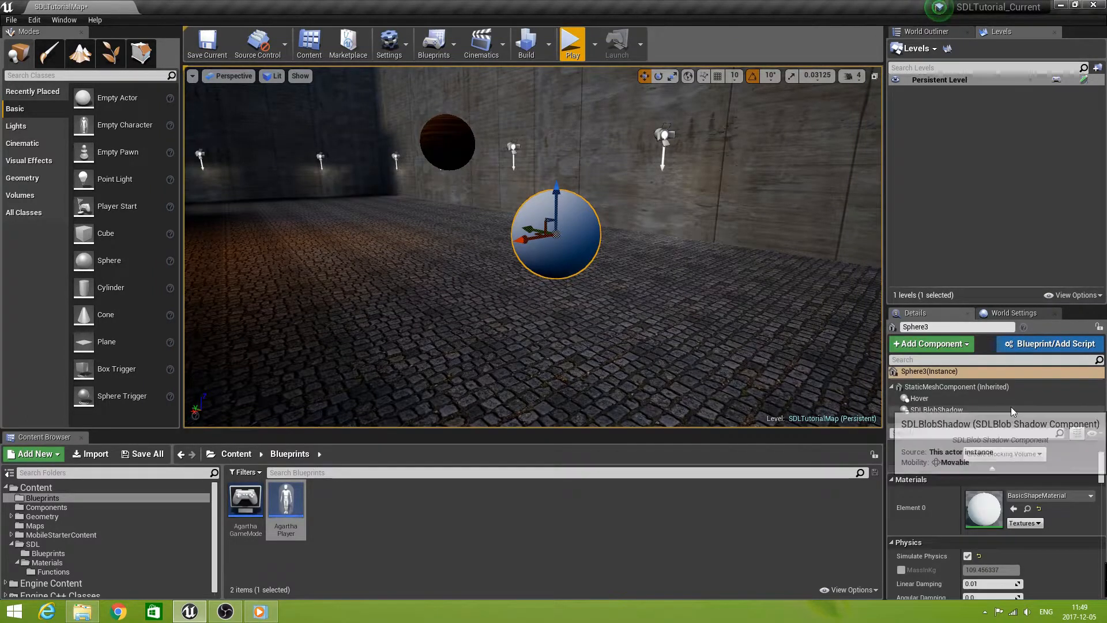
left_click(923, 399)
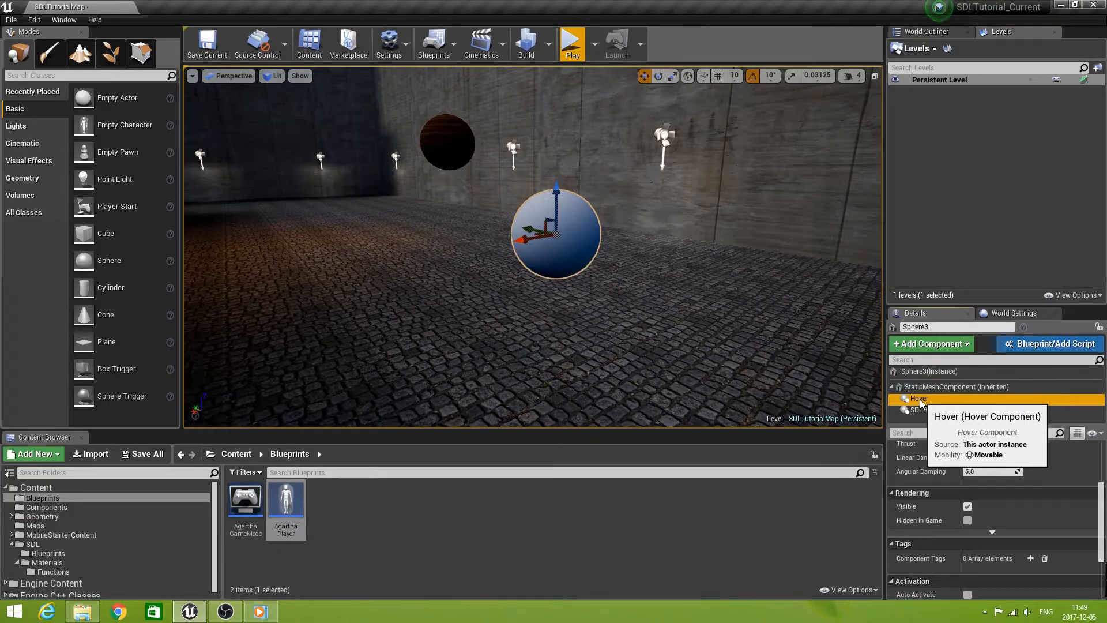
right_click(921, 400)
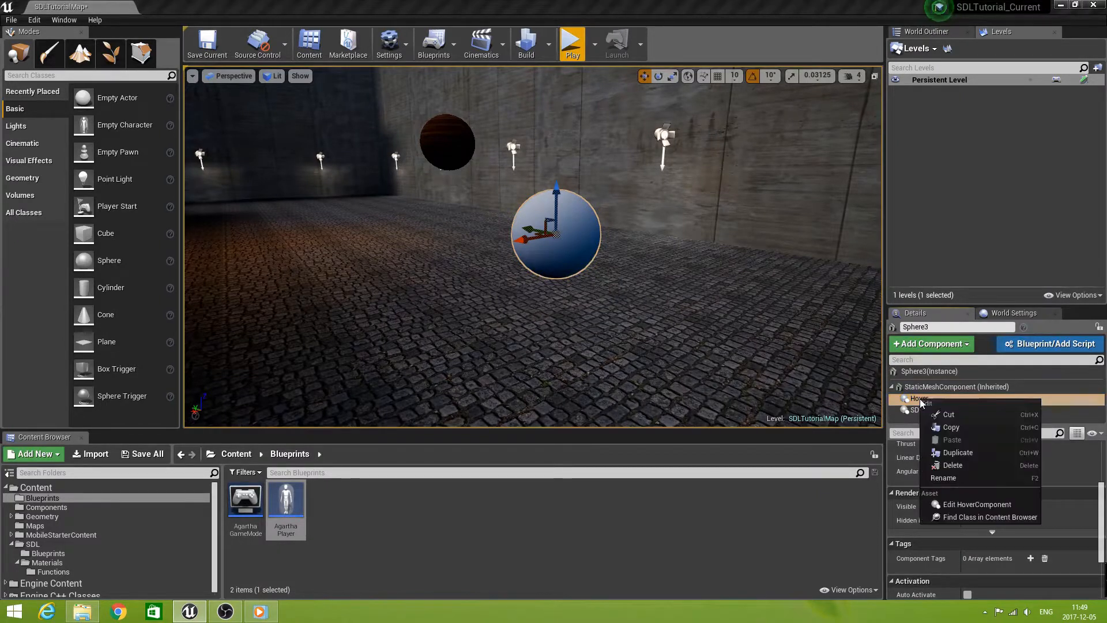
left_click(946, 461)
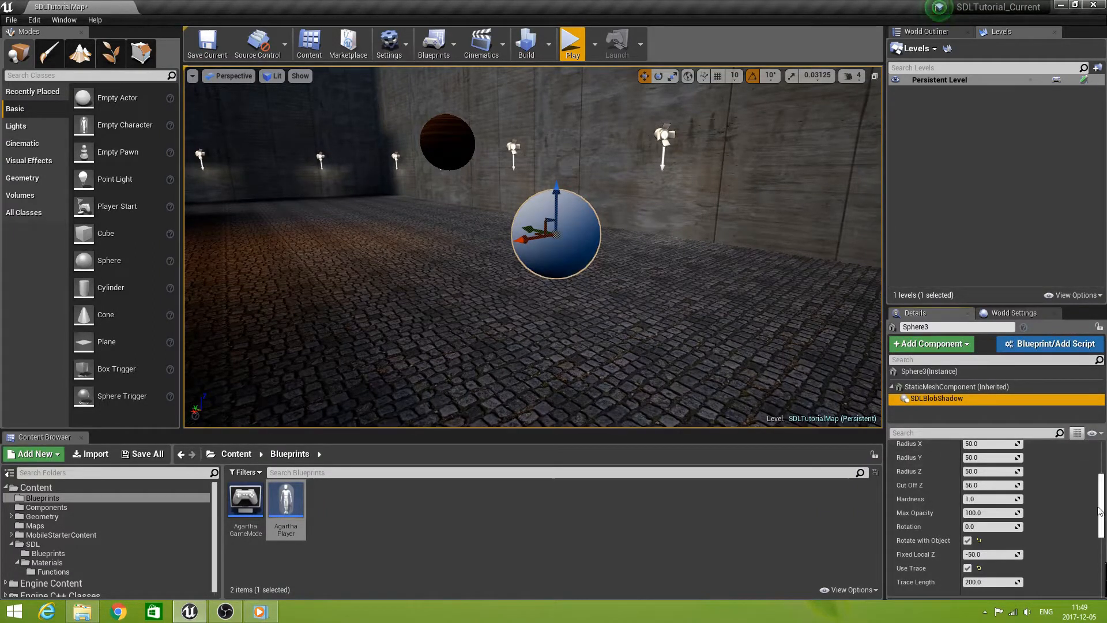
Set the Trace Length of Sphere3's SDLBlobShadow component to 50 and save the level
left_click_drag(1101, 520, 1104, 531)
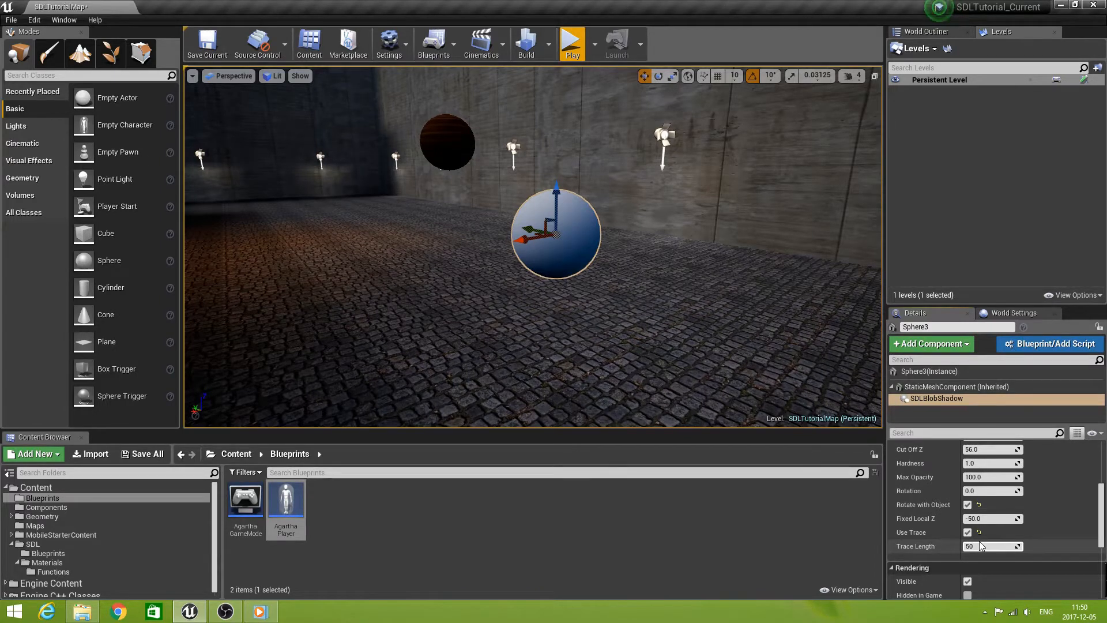
left_click(1085, 80)
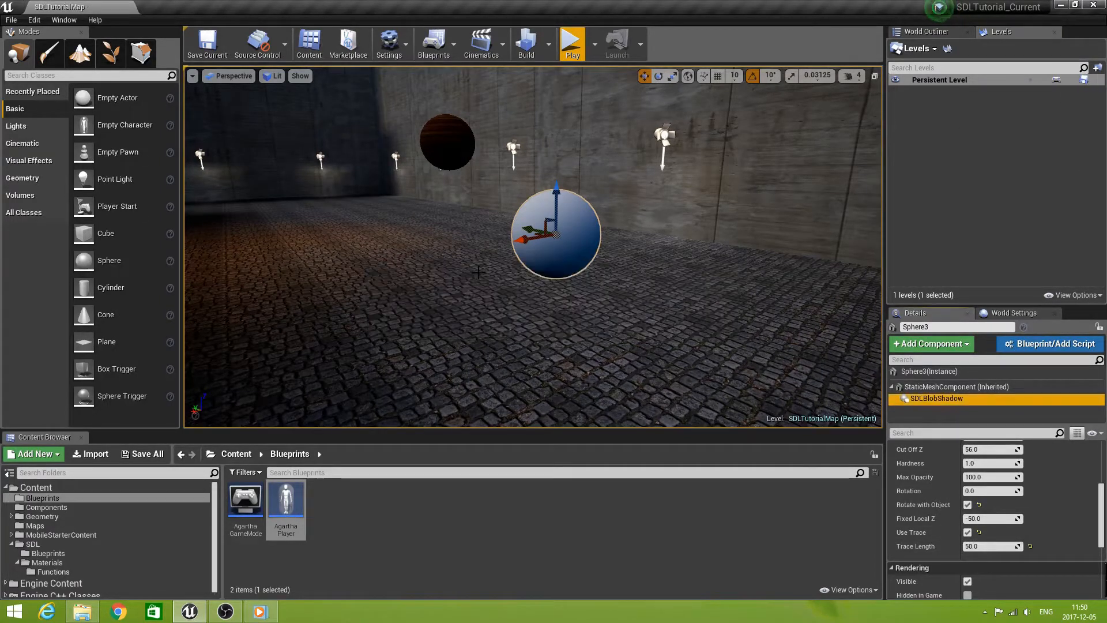
Play the level, push the sphere along the floor toward the white ramp to examine its shadow, and stop
left_click(571, 42)
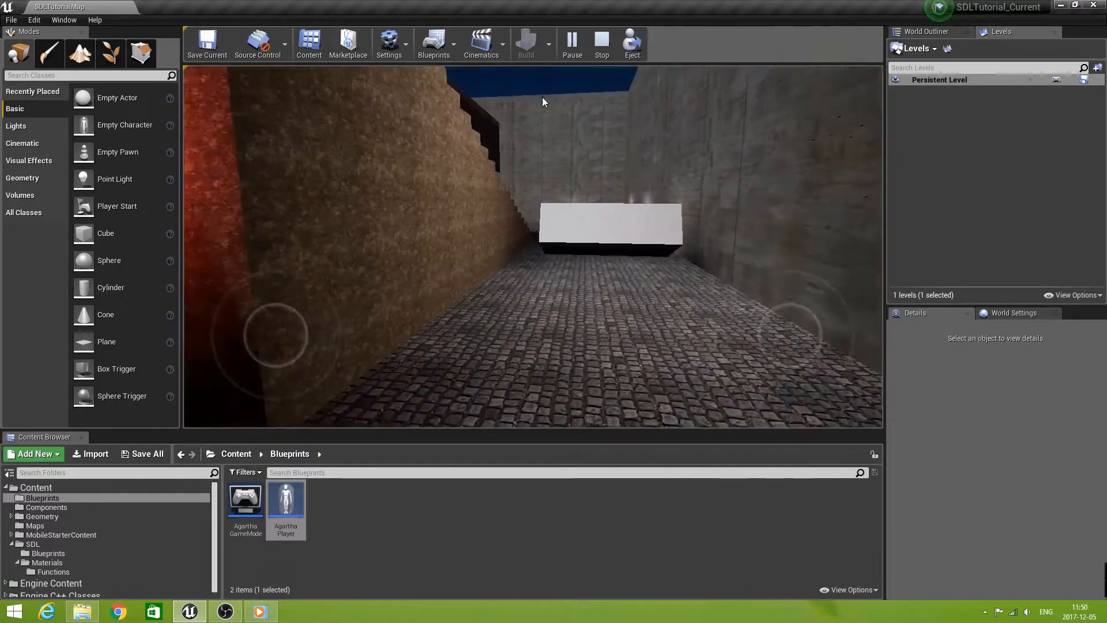
key("w")
left_click_drag(542, 91, 740, 148)
key("w")
key("s")
key("w")
key("w")
key("w")
key("w")
key("w")
key("s")
key("w")
key("s")
key("w")
key("s")
key("Escape")
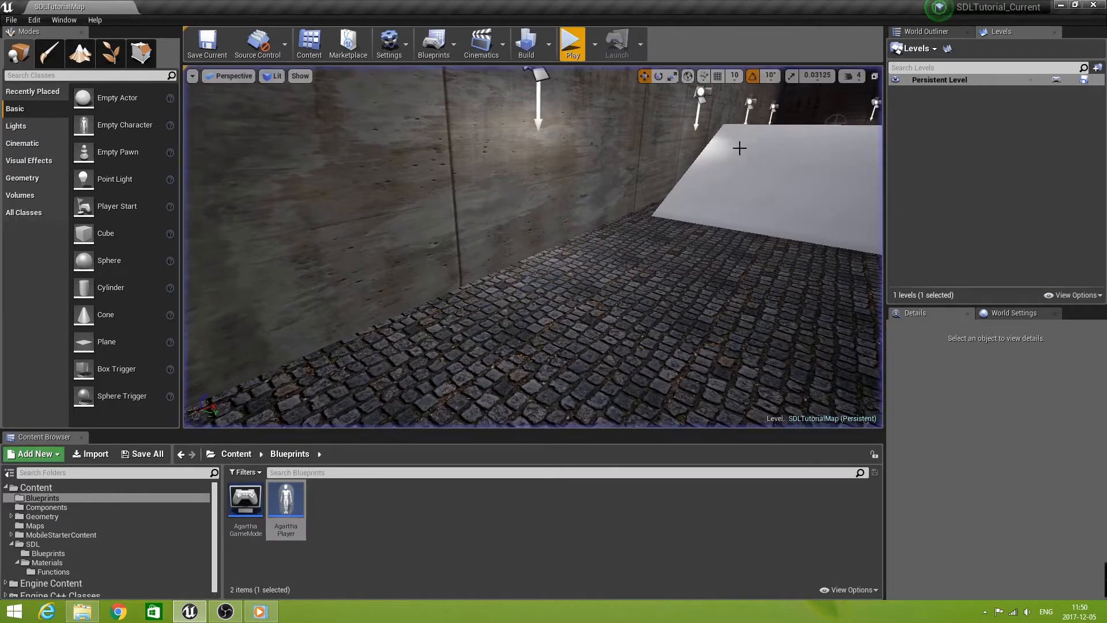
Set the Trace Length of Sphere3's SDLBlobShadow component to 65 and save the level
right_click_drag(442, 303, 773, 266)
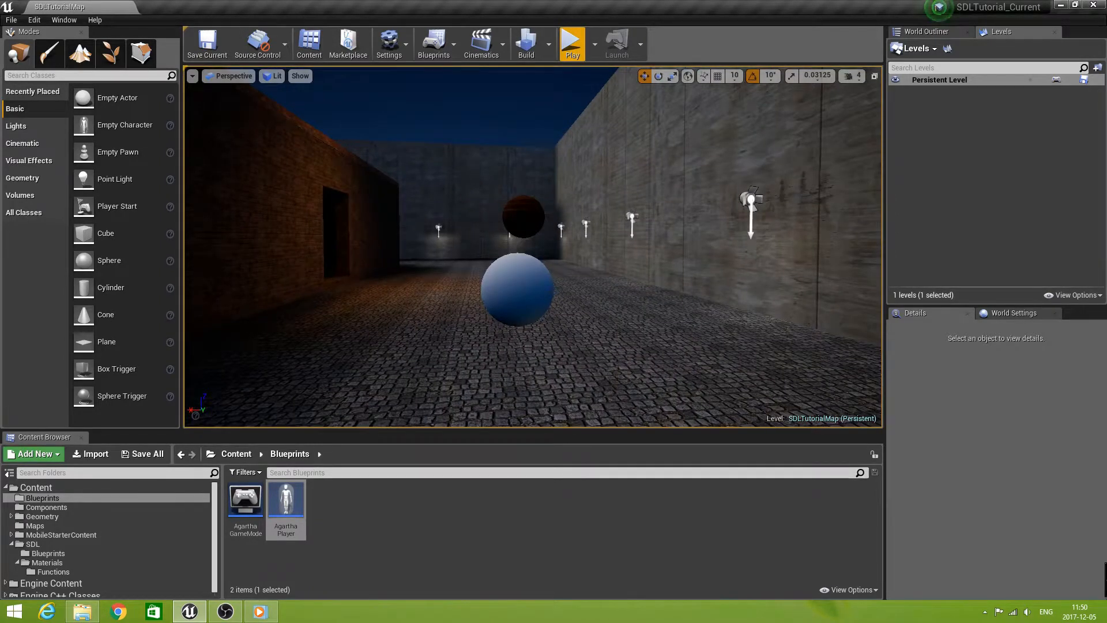
left_click(522, 286)
left_click(946, 401)
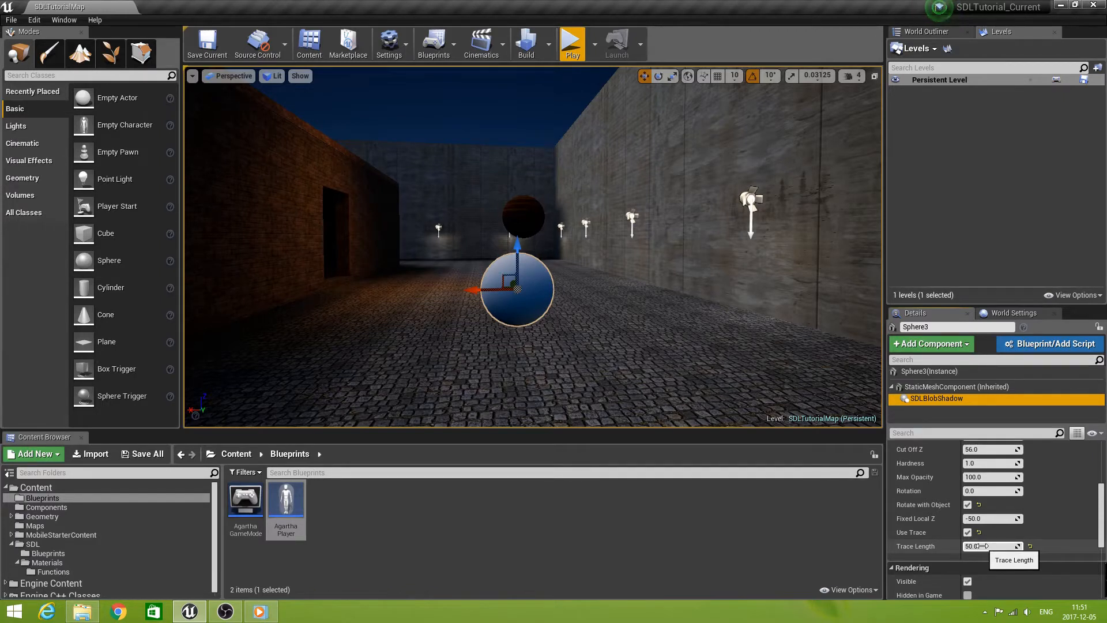
left_click(983, 546)
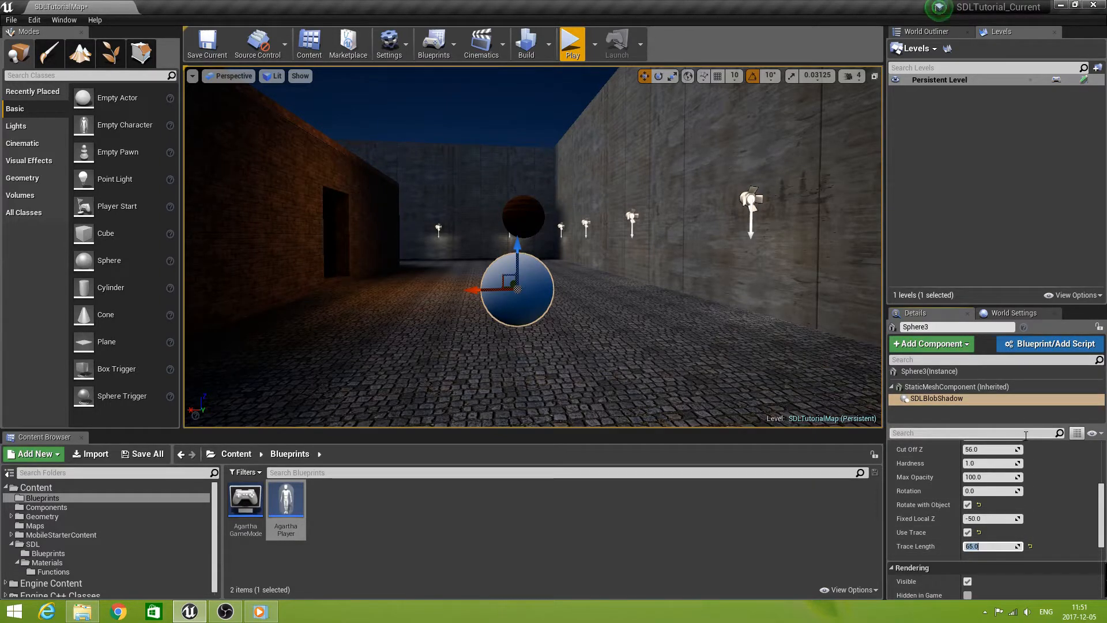
left_click(1084, 80)
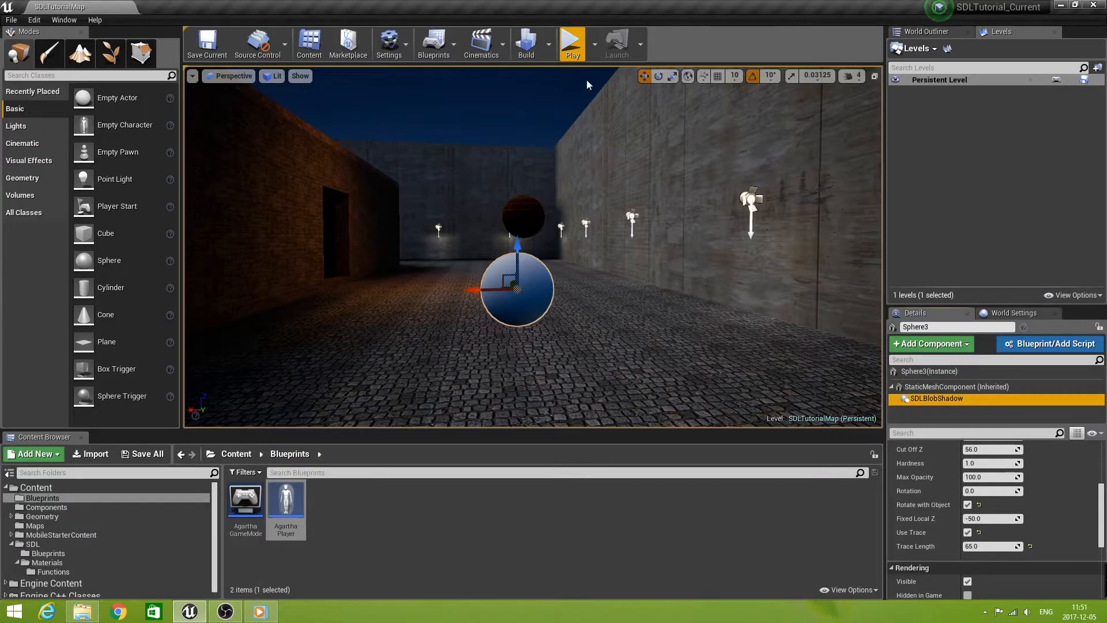
Play the level, push the sphere onto the white ramp to check its shadow with the new trace length, and stop
left_click(572, 43)
key("w")
left_click_drag(483, 157, 676, 259)
key("w")
key("w")
key("a")
key("d")
key("w")
key("d")
key("w")
key("a")
key("w")
key("w")
key("s")
key("w")
key("Escape")
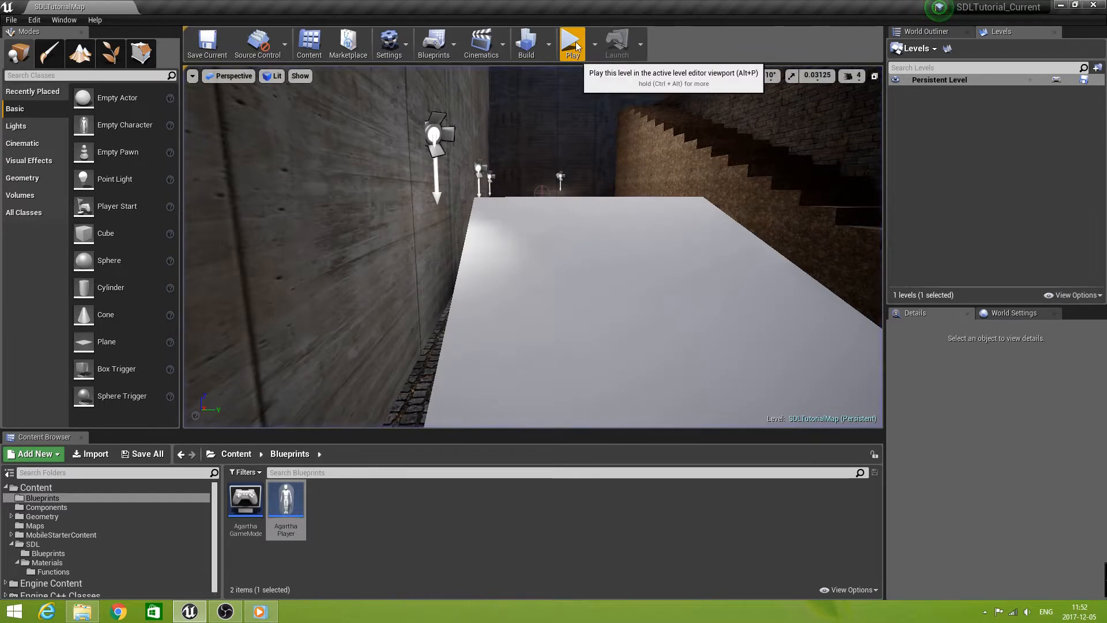
Play the level again and push the sphere across the cobblestones to the ramp's corner, watching its shadow
left_click(577, 46)
key("w")
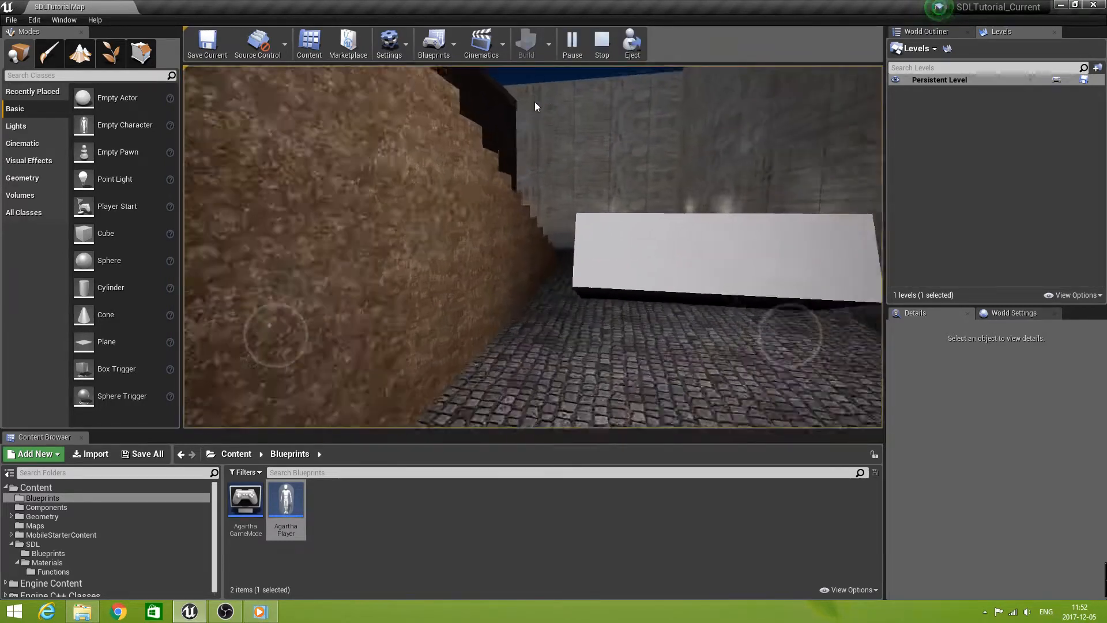
key("w")
key("w")
left_click_drag(533, 117, 882, 189)
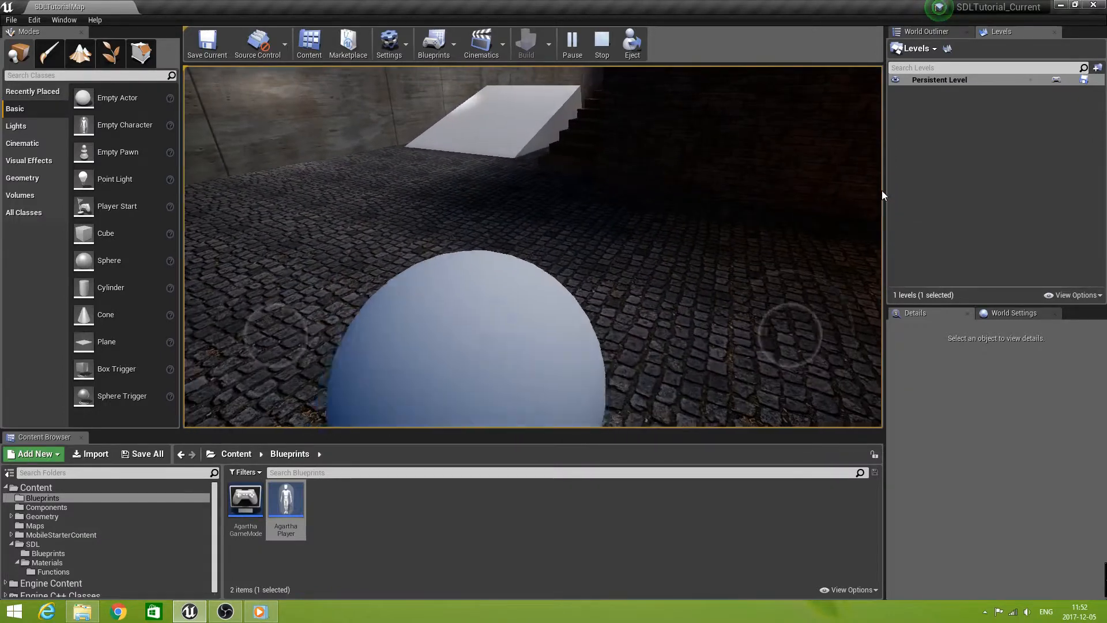
key("w")
key("w")
left_click_drag(882, 192, 780, 184)
key("w")
key("s")
key("s")
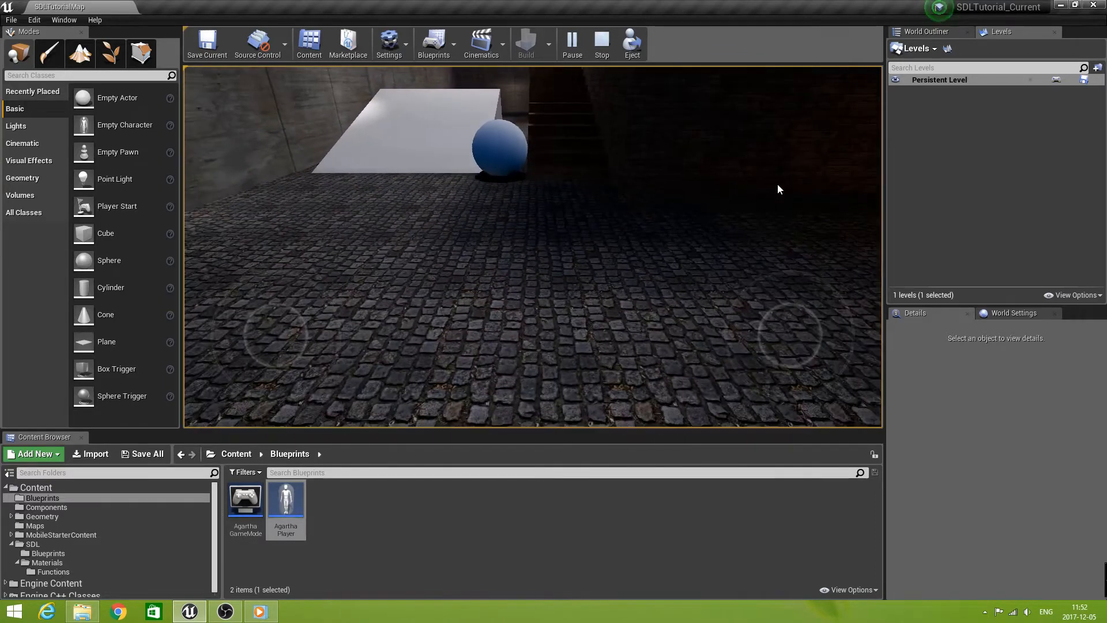
key("w")
key("a")
mouse_move(778, 184)
left_mouse_down()
mouse_move(759, 197)
mouse_move(766, 221)
mouse_move(764, 200)
left_mouse_up()
key("w")
key("s")
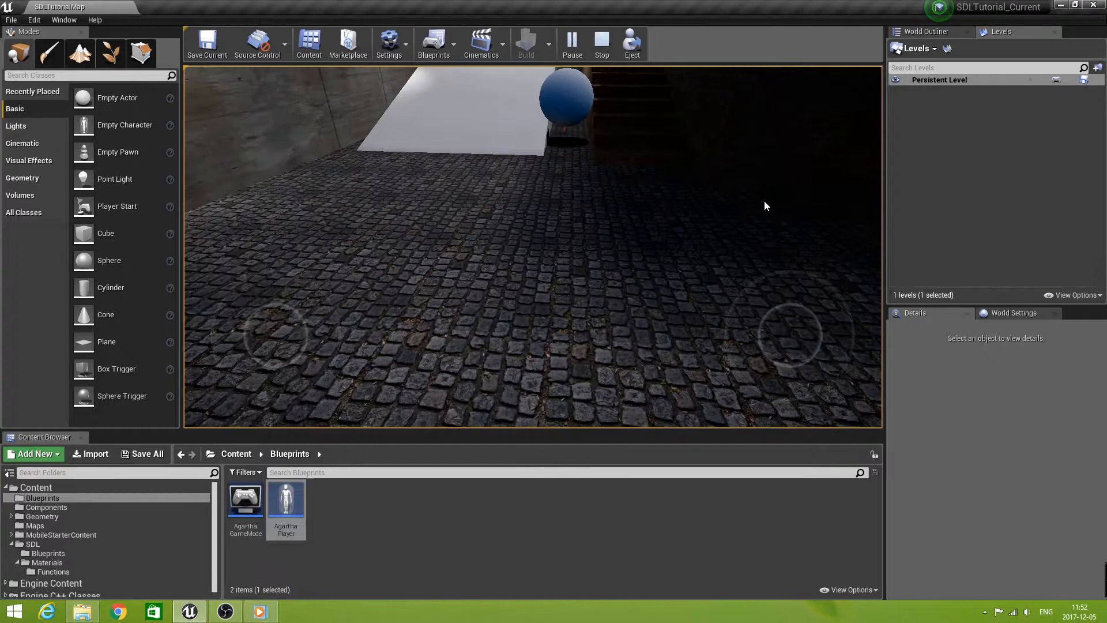
Move the sphere around beside the ramp and stairs to examine its shadow, and stop the simulation
key("d")
left_click_drag(765, 201, 831, 159)
key("a")
key("d")
key("w")
key("s")
key("d")
key("d")
key("s")
key("d")
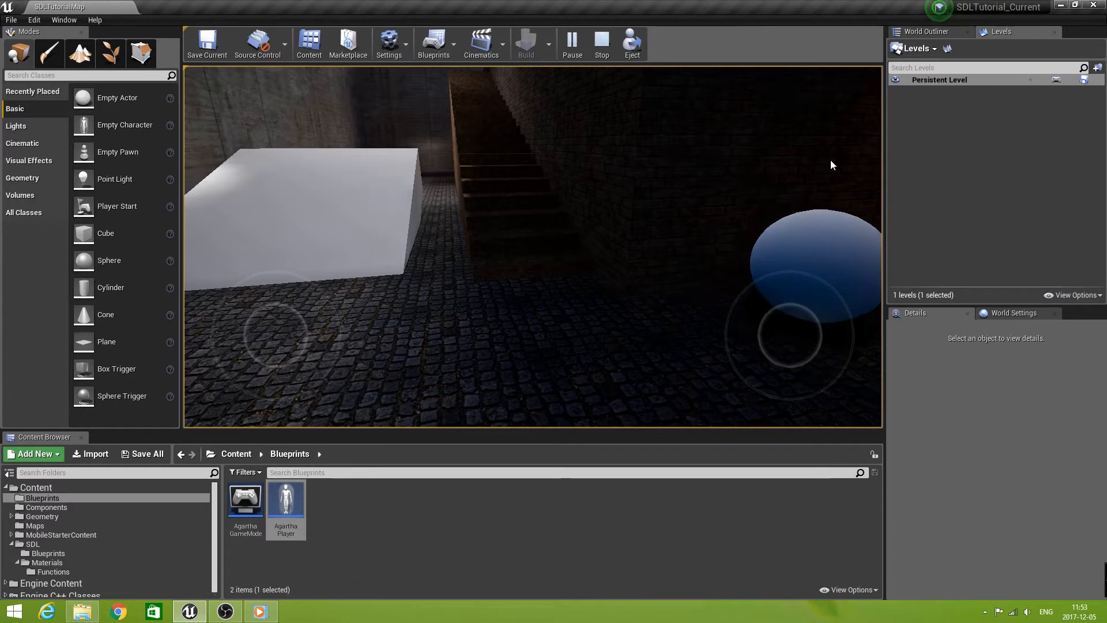
key("Escape")
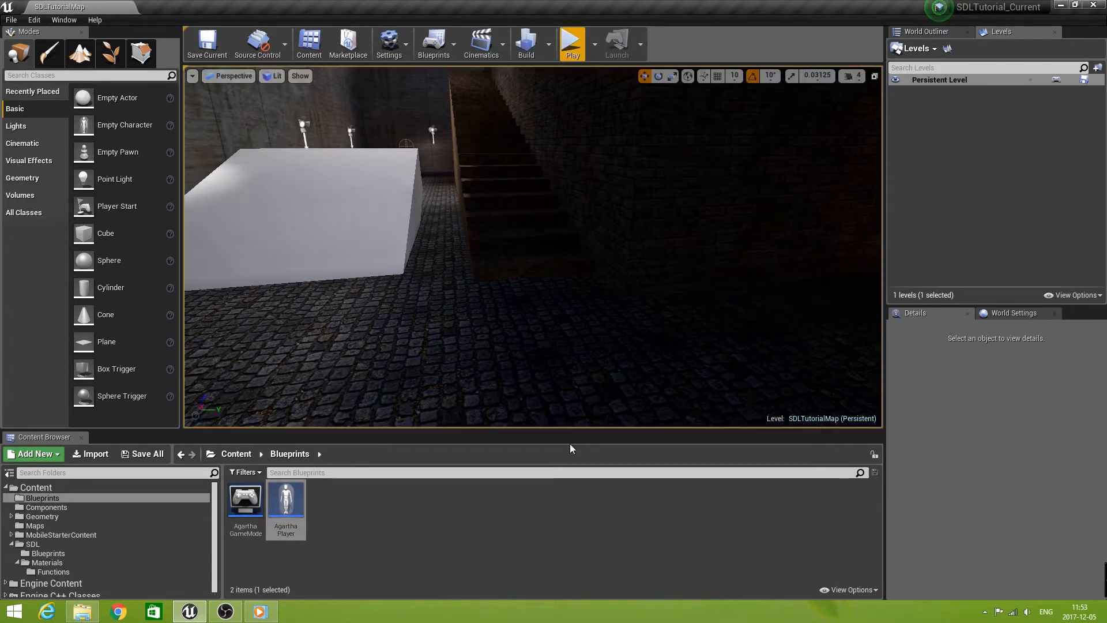
Enable Use Trace on the SDLBlobShadowComponent of the AgarthaPlayer blueprint, compile it, and close its editor
double_click(286, 503)
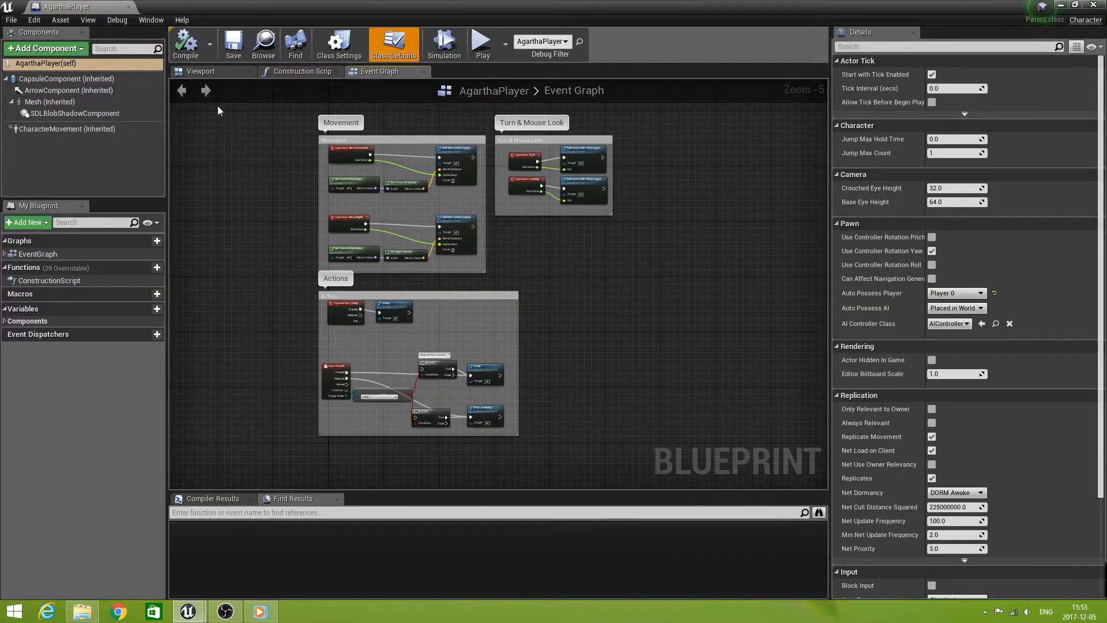
left_click(85, 115)
right_click_drag(683, 401, 681, 363)
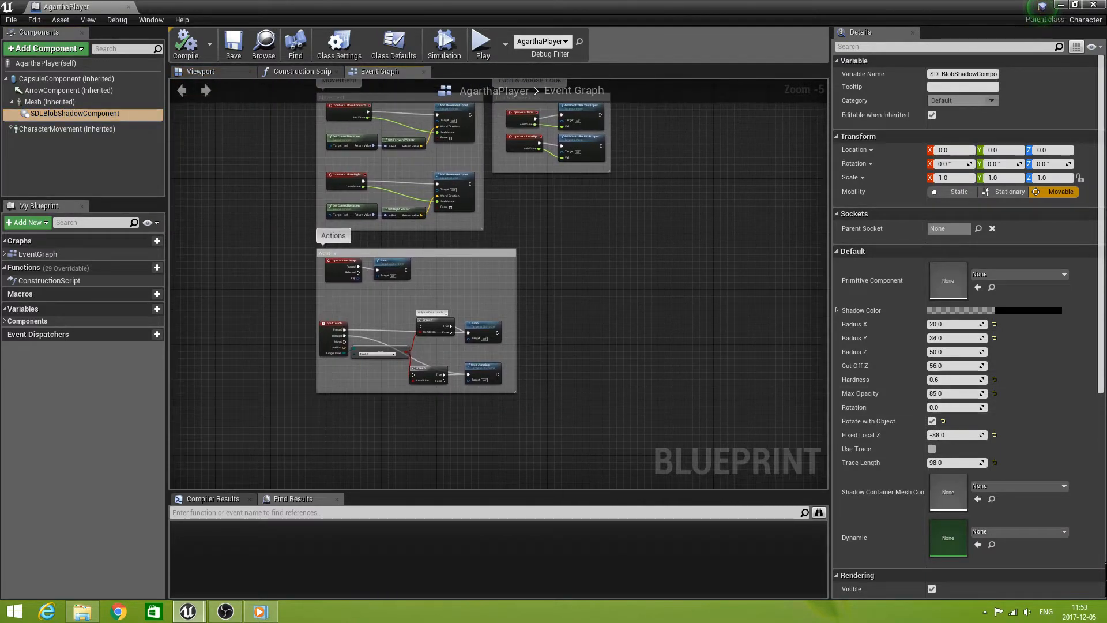
scroll(1064, 392, "down", 4)
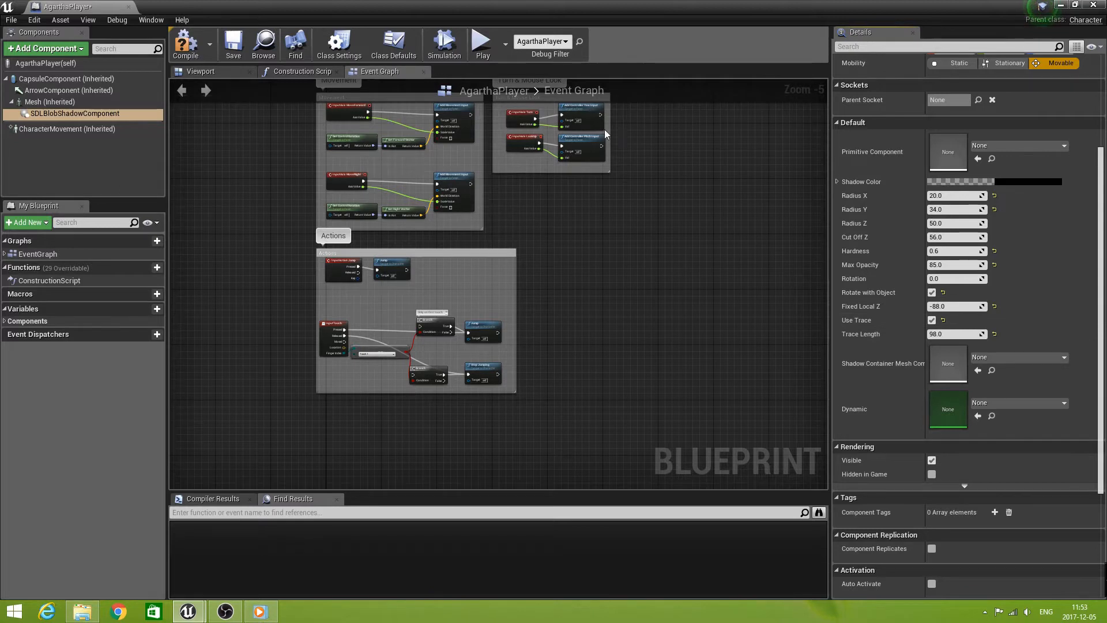
left_click(190, 46)
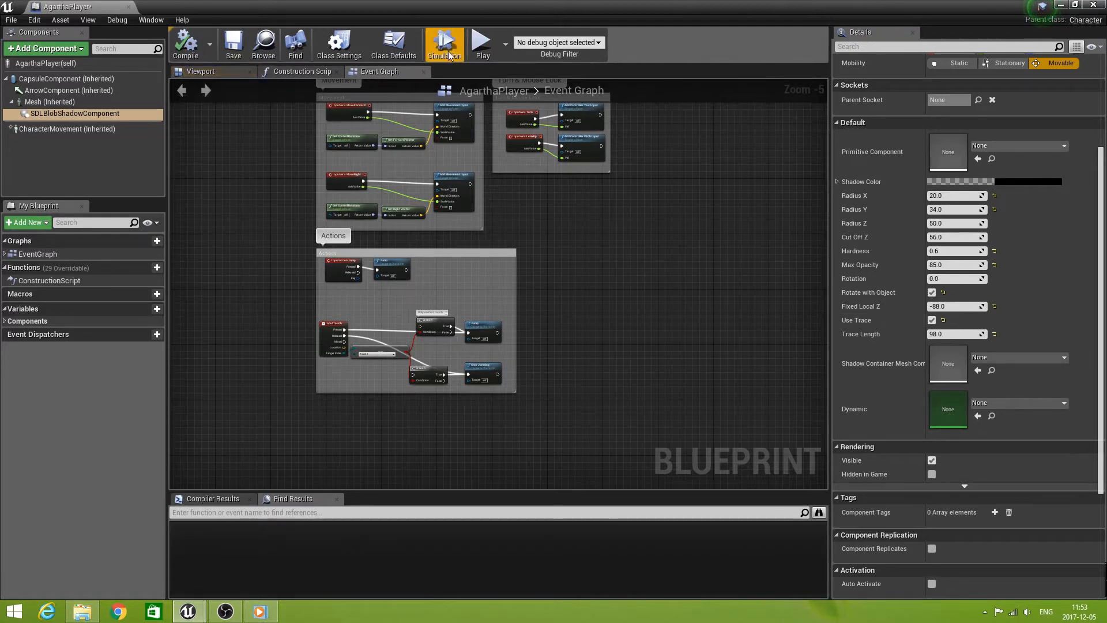
left_click(482, 43)
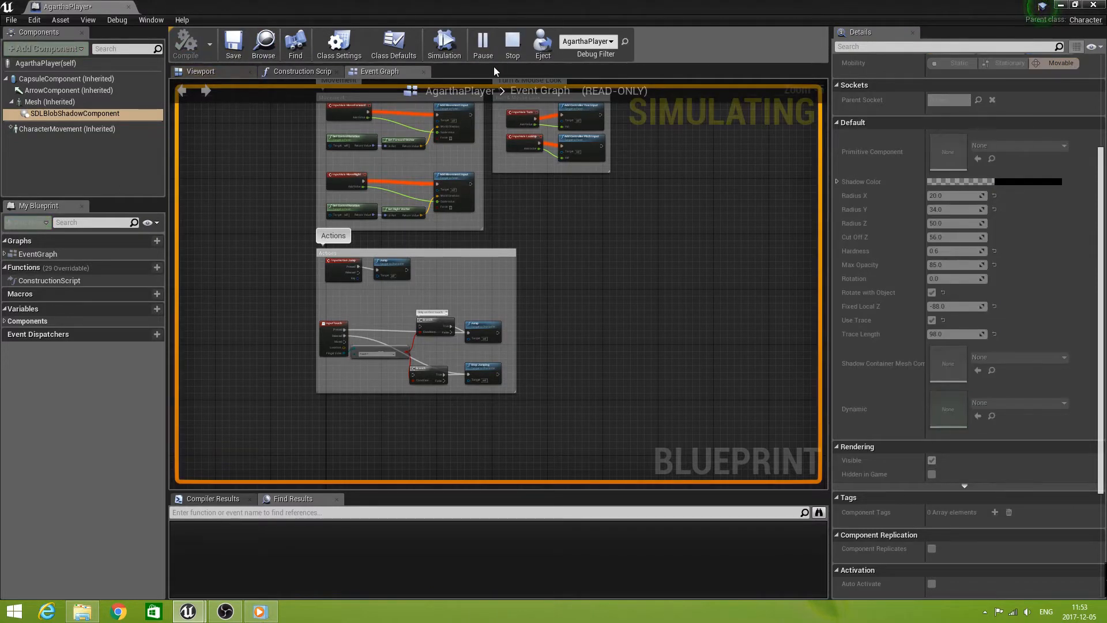
key("Escape")
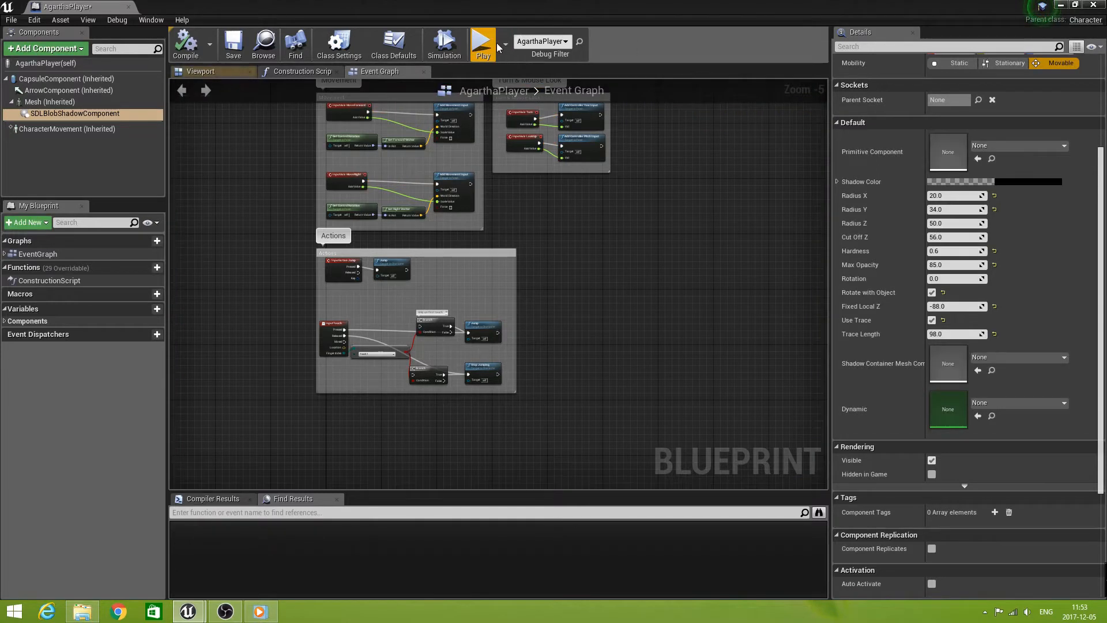
left_click(1095, 5)
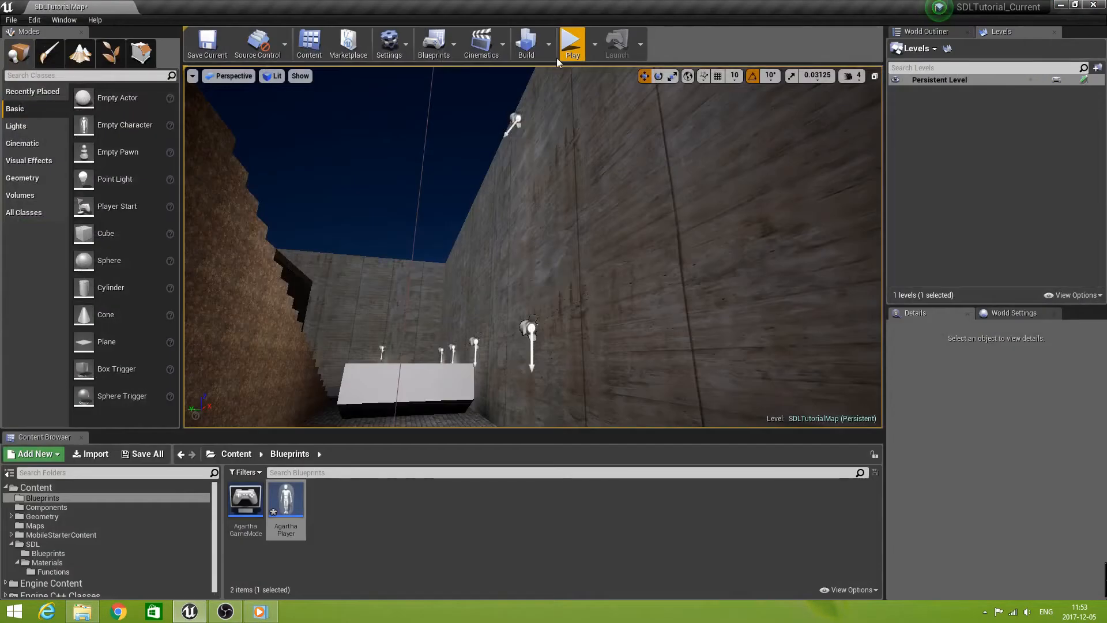
Play the level and walk across the floor onto the white ramp to check the player's own blob shadow
left_click(570, 45)
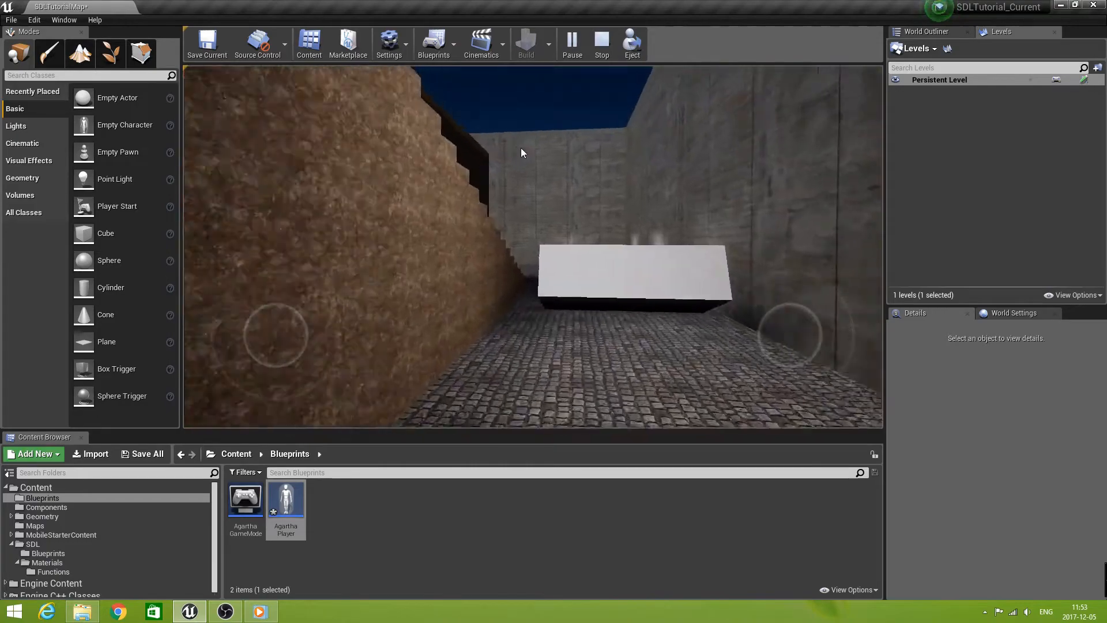
left_click(521, 148)
key("w")
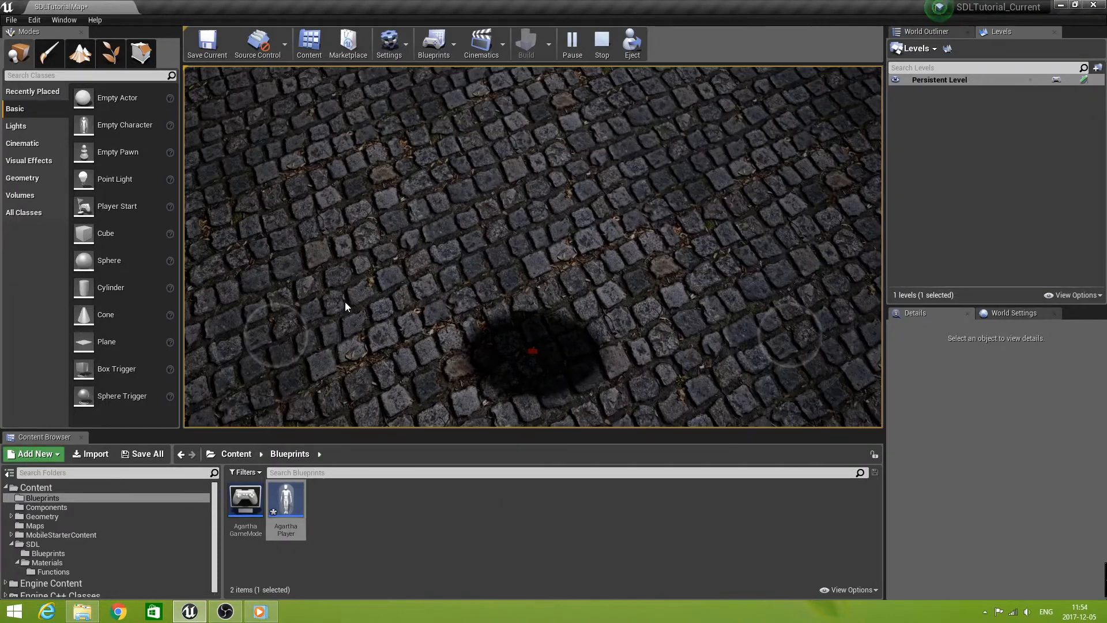
key("w")
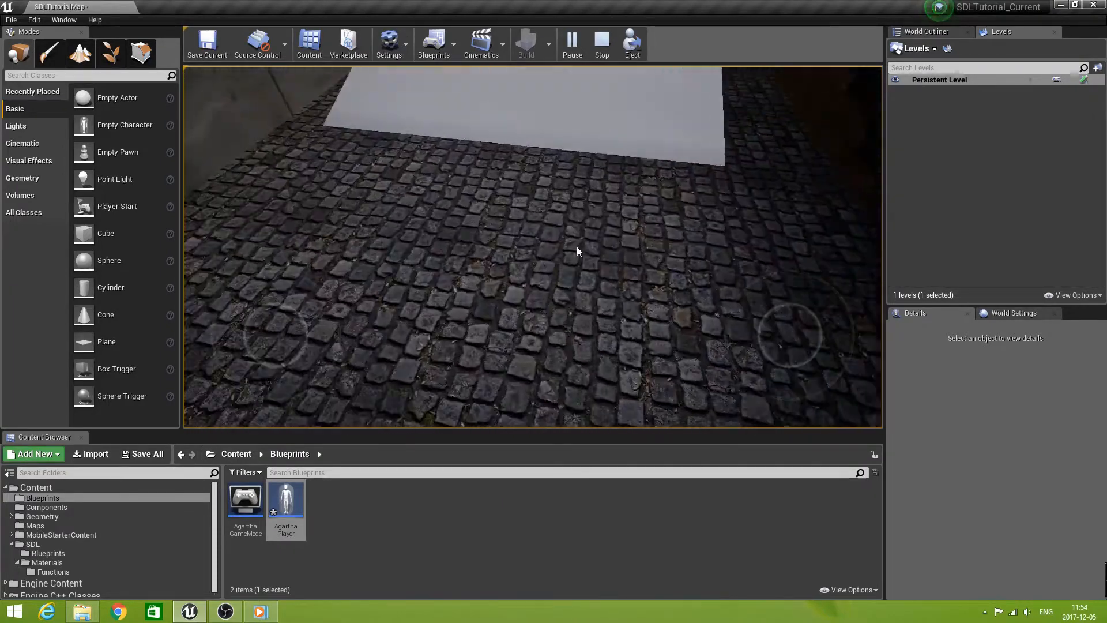
key("w")
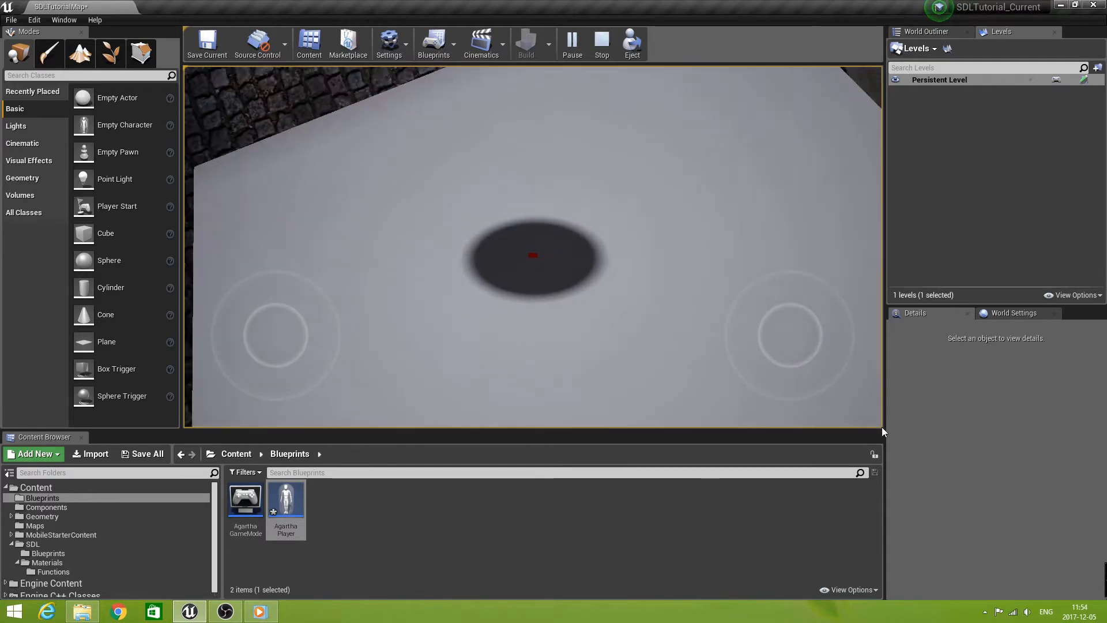
Walk off the ramp to the blue sphere and push it across the cobblestones onto the white ramp, checking its blob shadow
key("w")
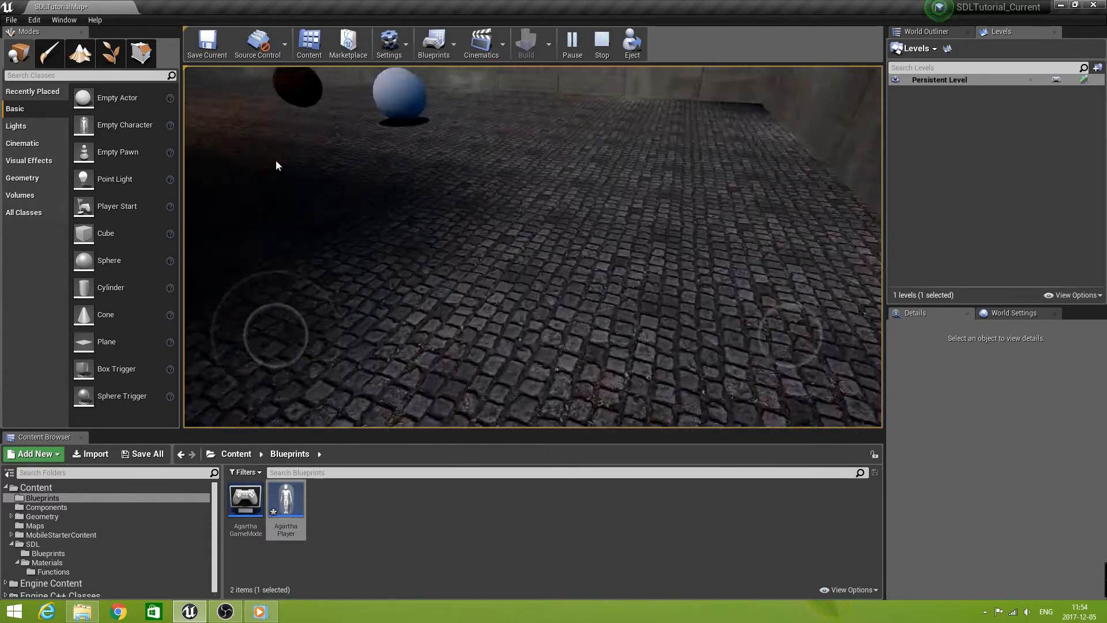
key("w")
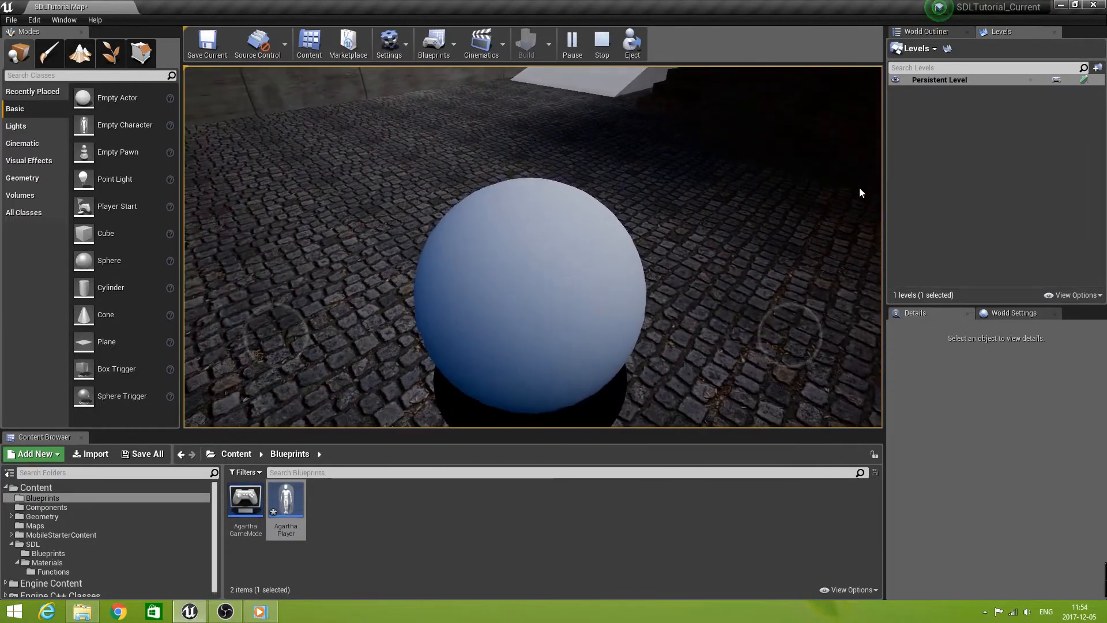
key("w")
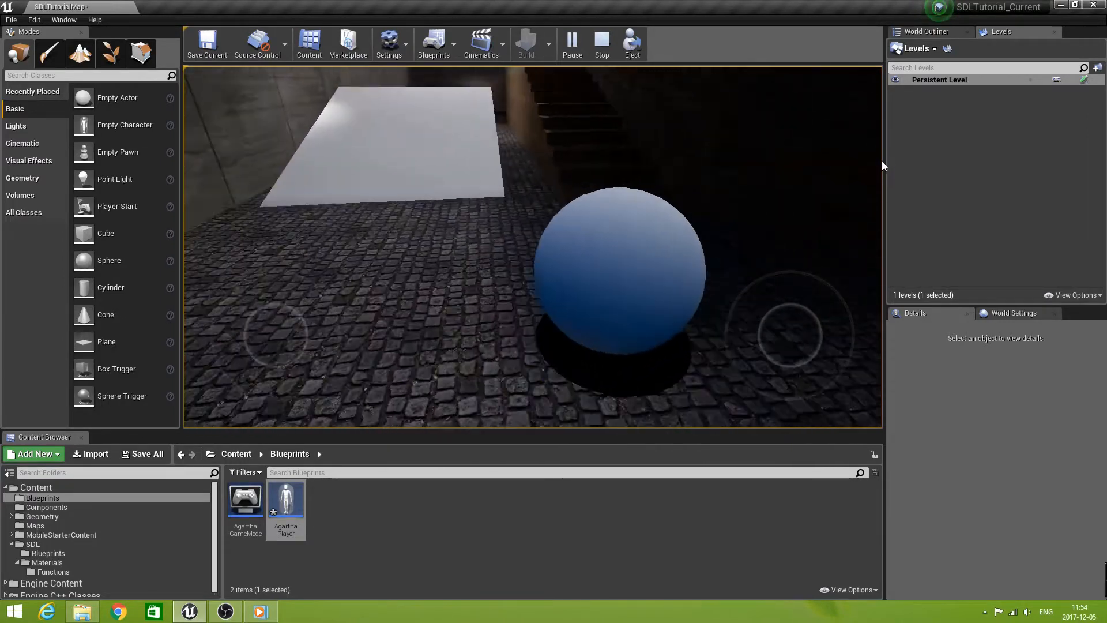
key("w")
key("s")
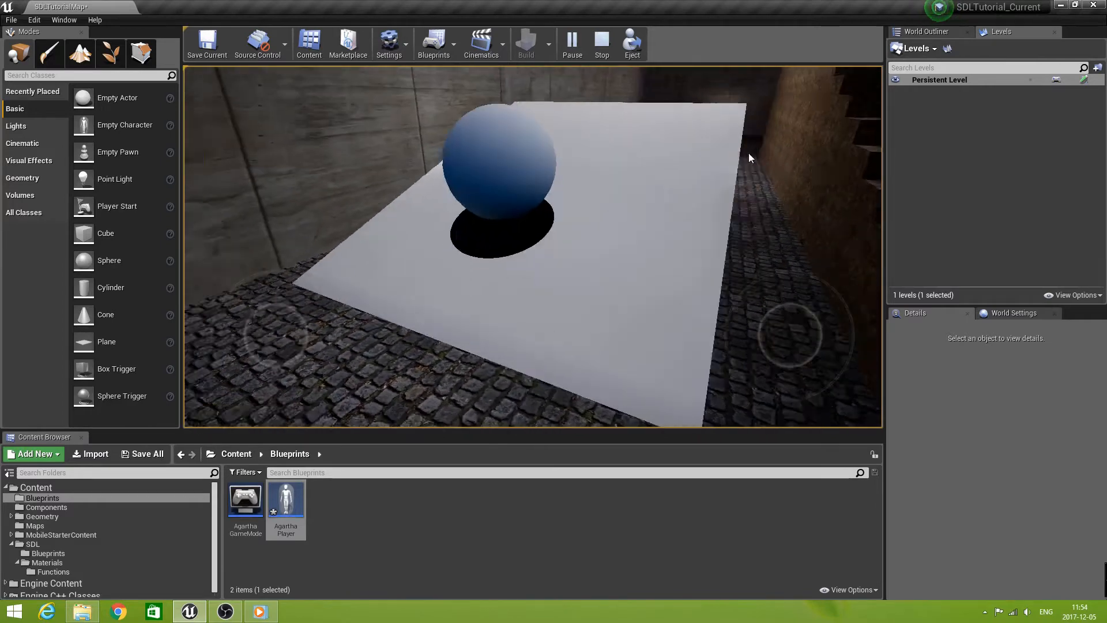
Get behind the sphere beside the concrete wall and push it up the ramp again, watching its shadow as it rolls back
key("a")
key("a")
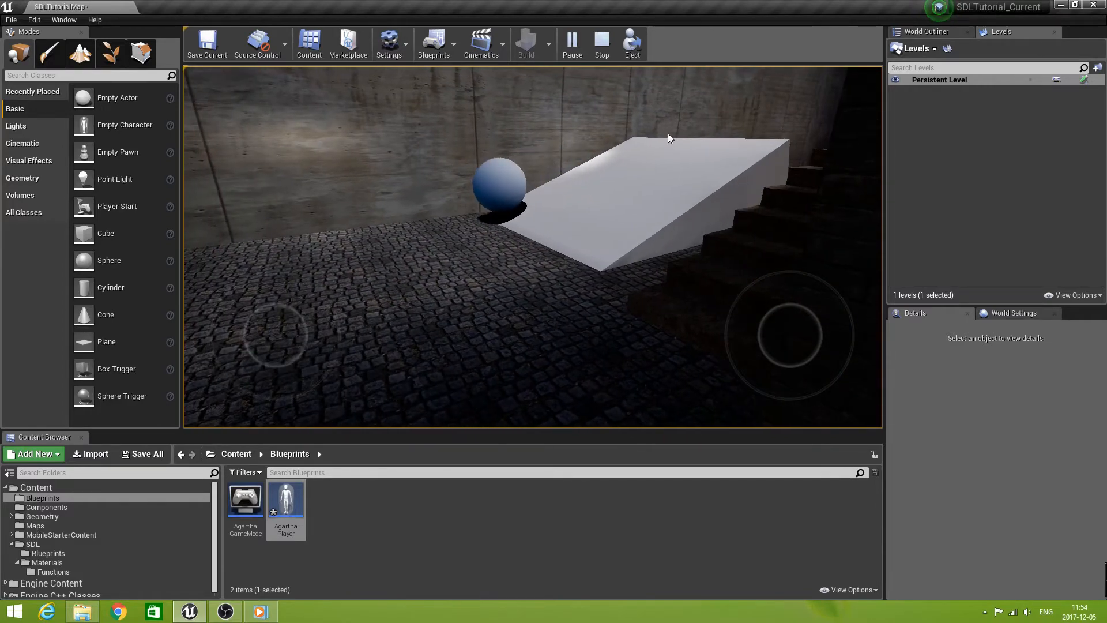
key("a")
key("w")
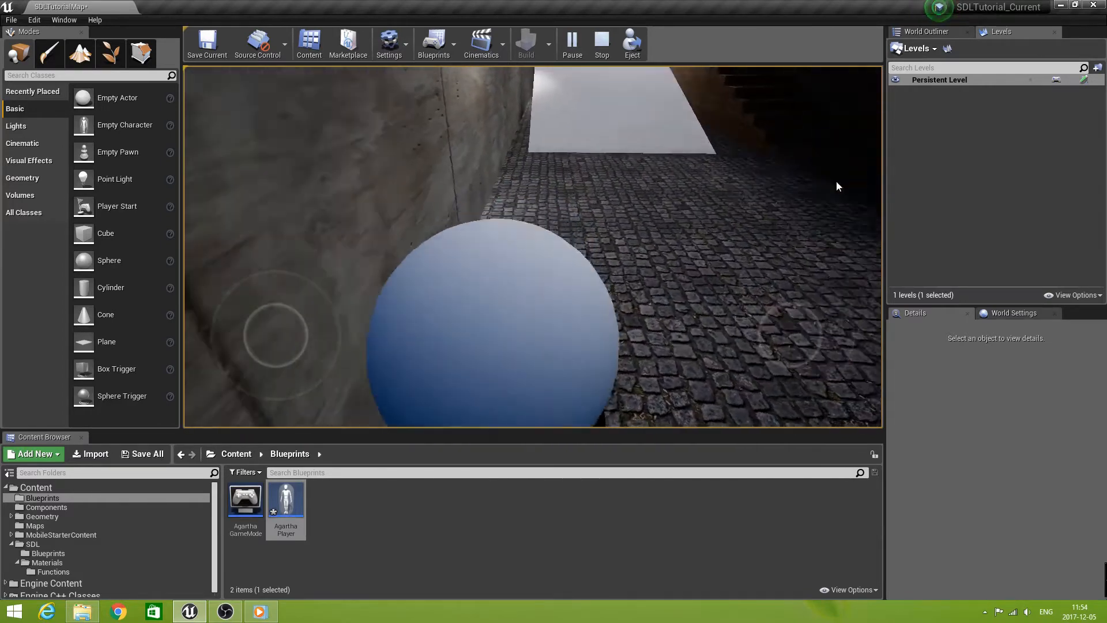
key("w")
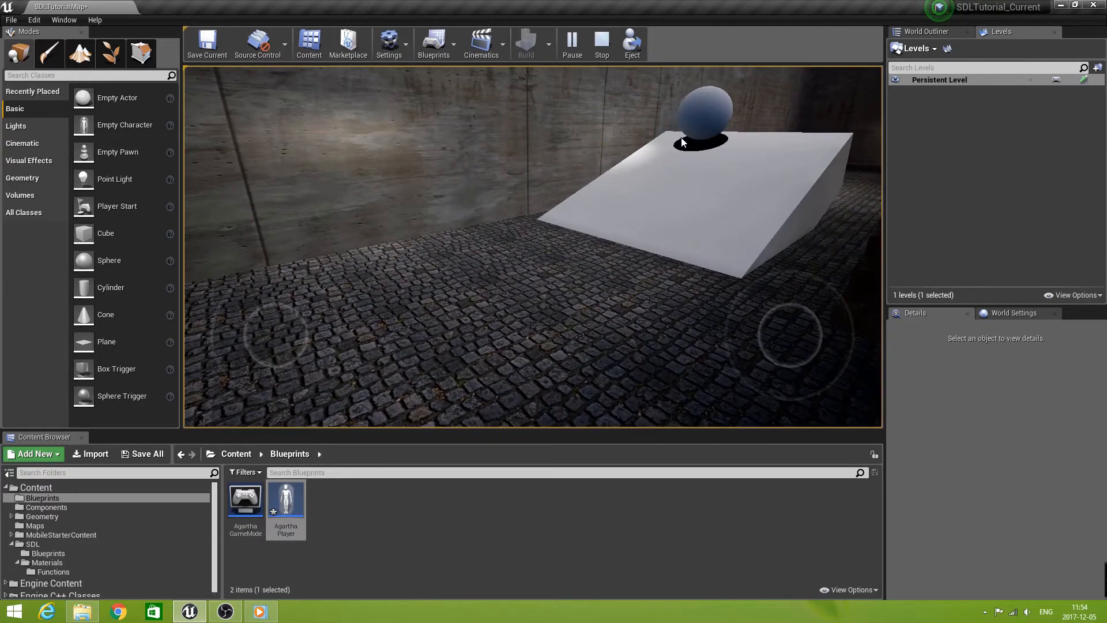
key("w")
left_click_drag(687, 157, 649, 112)
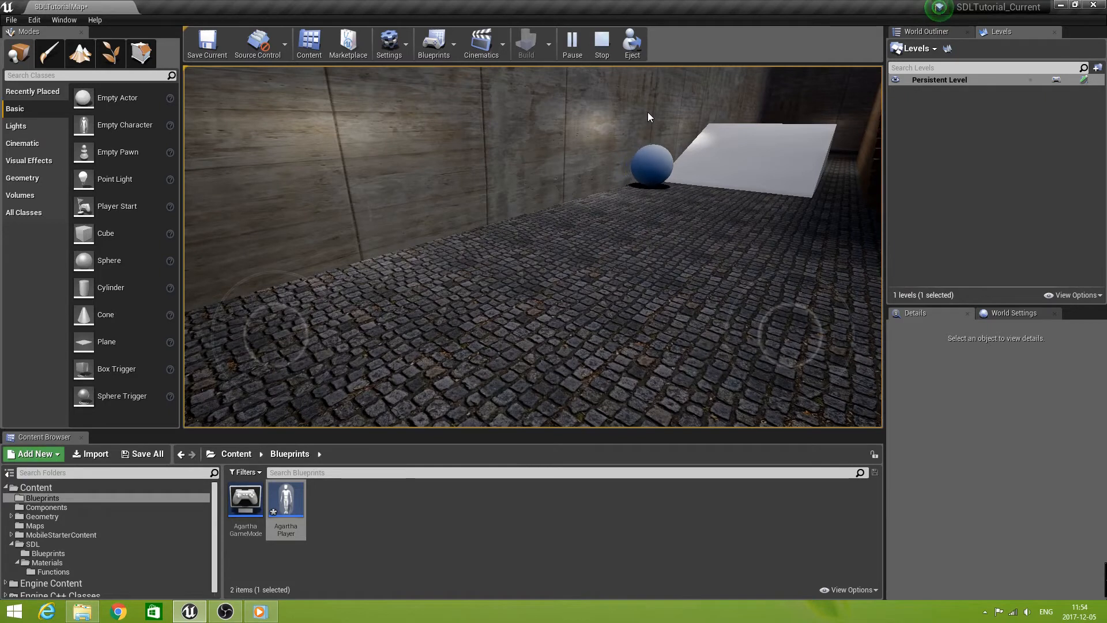